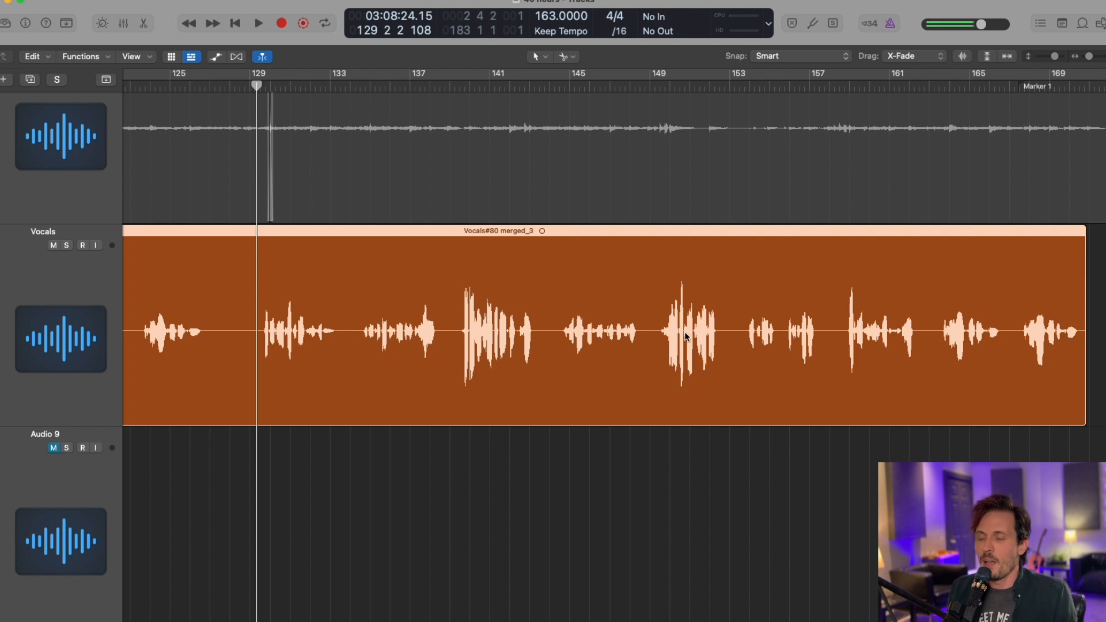
{"action": "scroll", "coordinate": [630, 345], "scroll_direction": "up", "scroll_amount": 2}
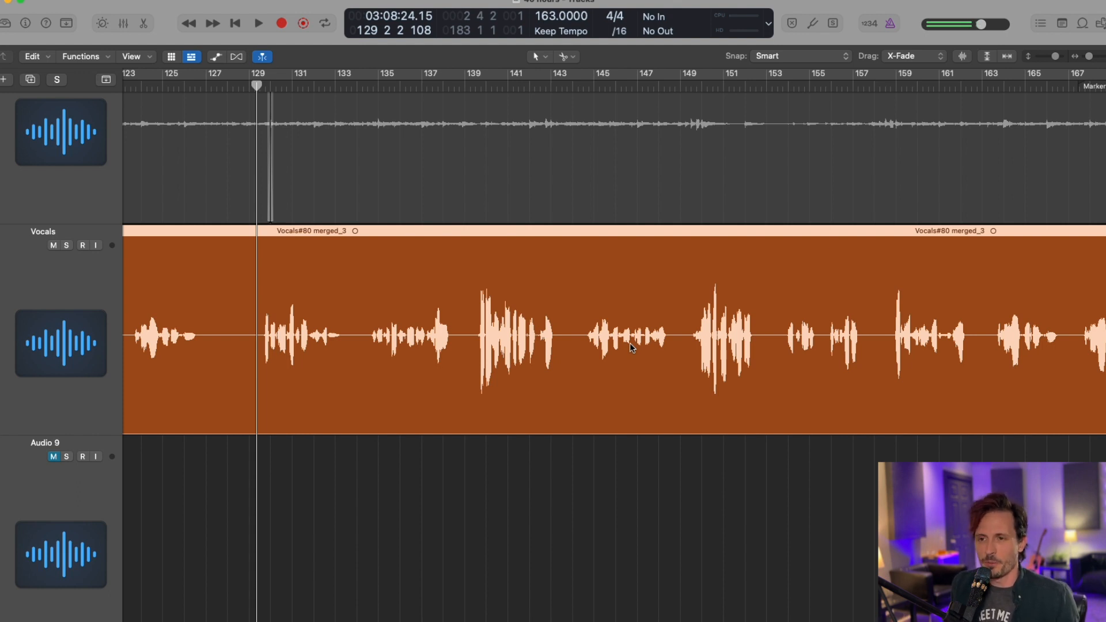
{"action": "key", "text": "e"}
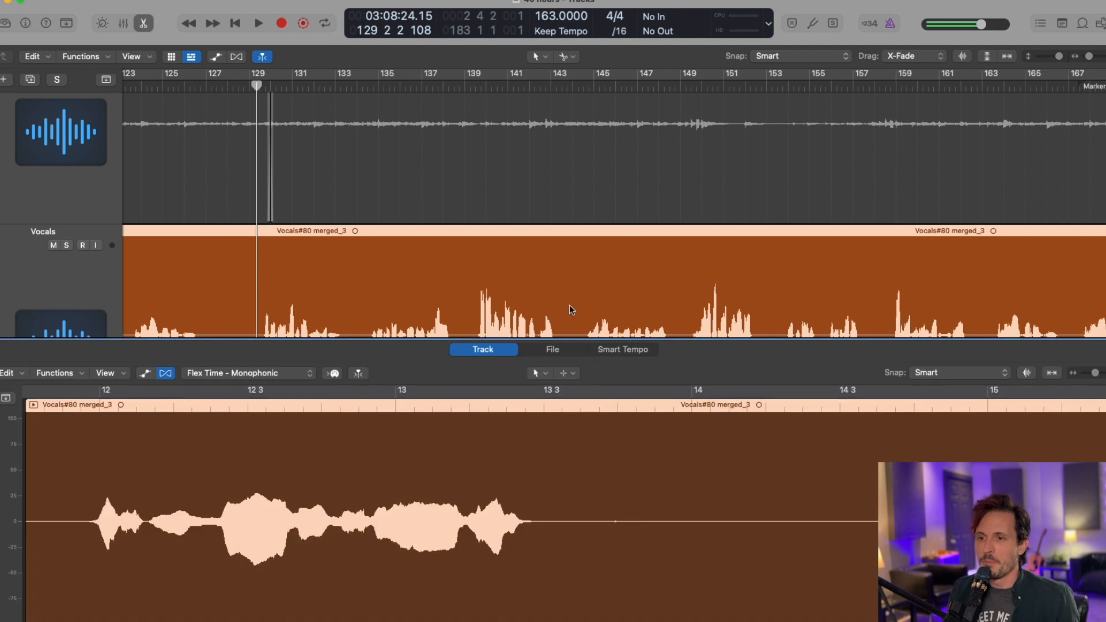
{"action": "key", "text": "e"}
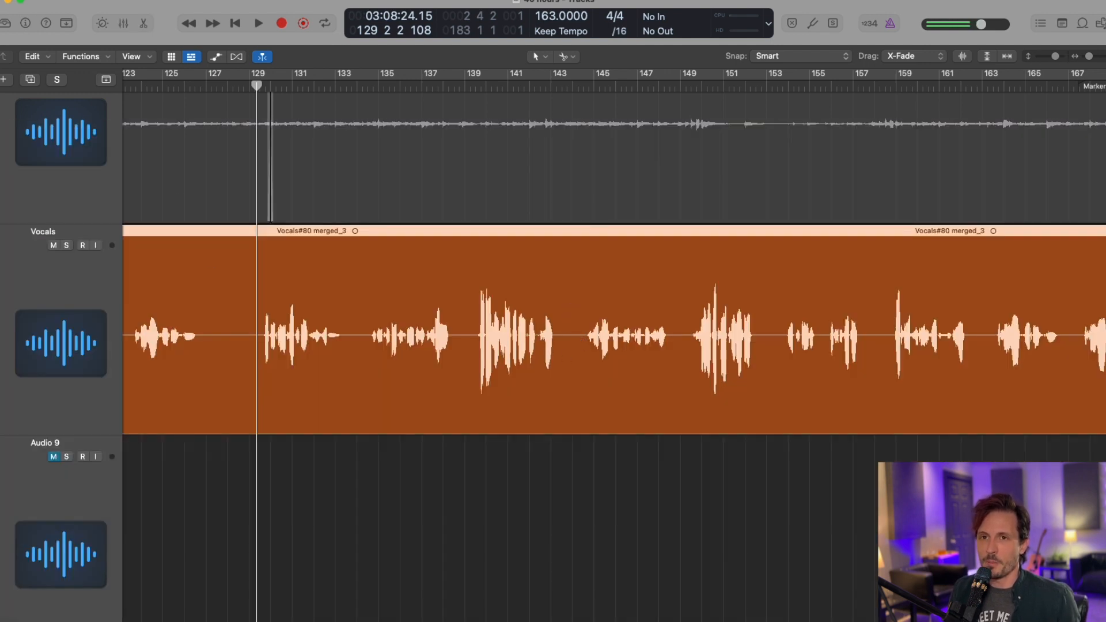
Show the inspector for the selected vocal region and open the Compressor on the Vocals channel.
{"action": "left_click", "coordinate": [25, 25]}
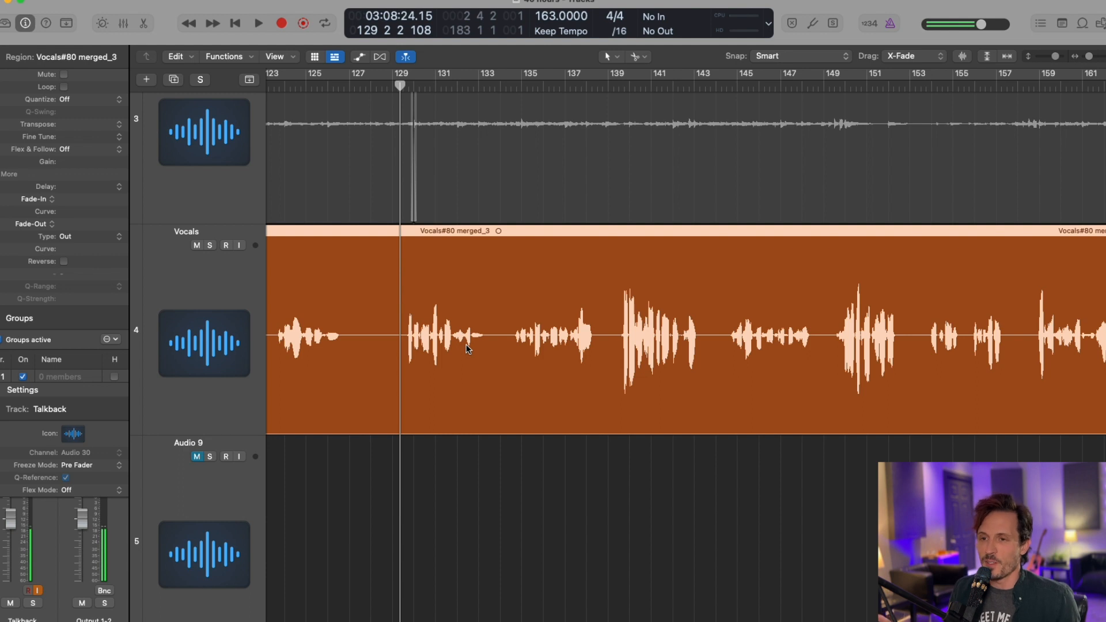
{"action": "key", "text": "x"}
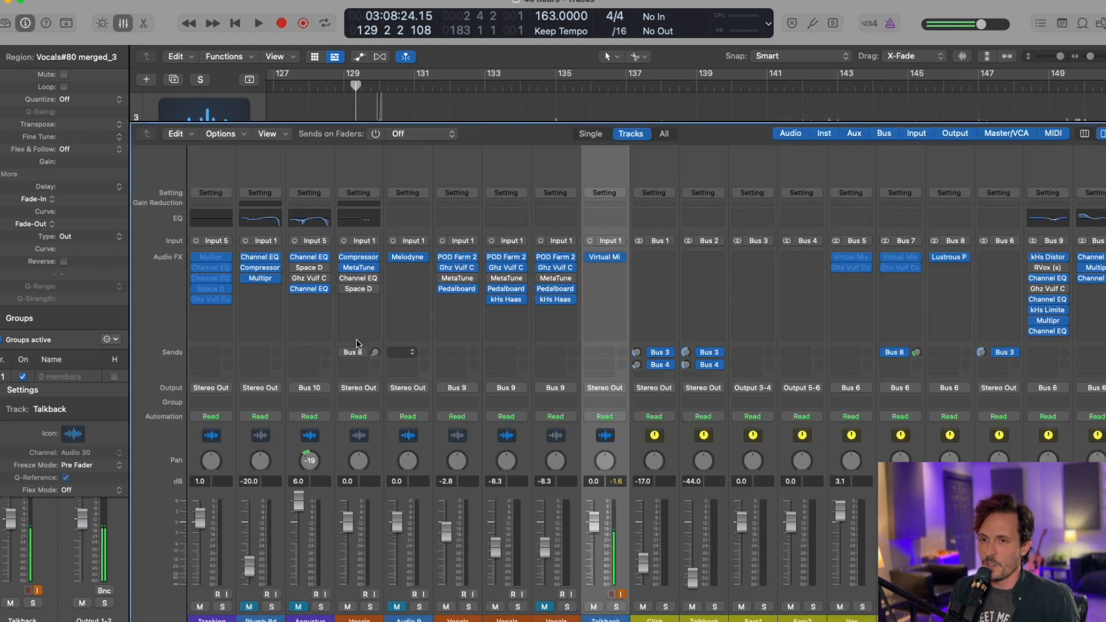
{"action": "left_click", "coordinate": [358, 257]}
{"action": "key", "text": "x"}
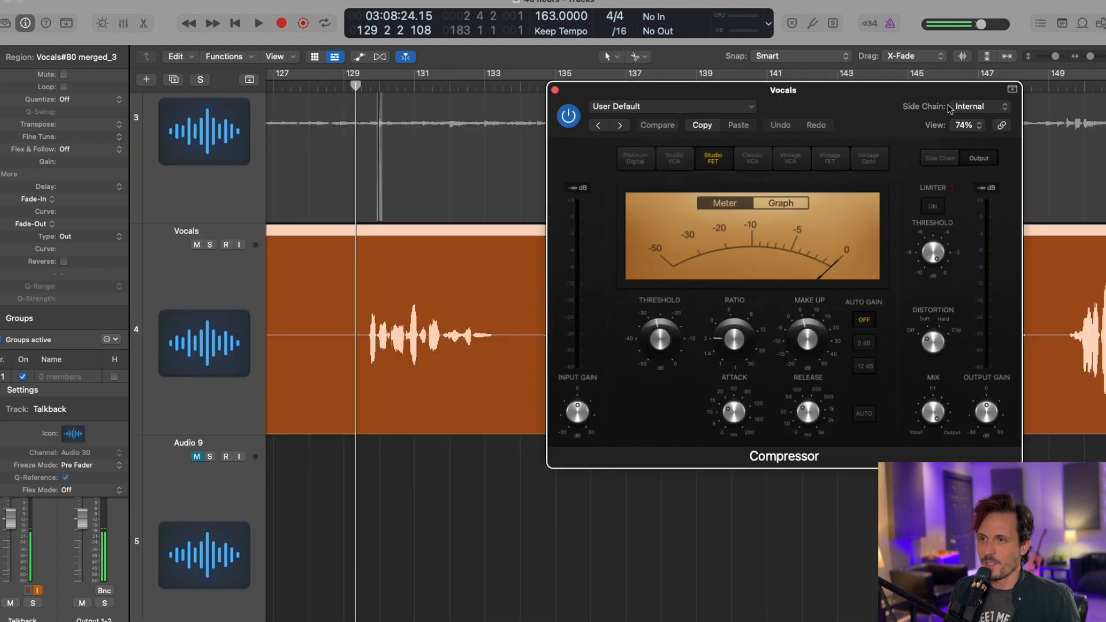
Play the vocal from bar 129 while watching the Compressor's meter, and close the plug-in window.
{"action": "scroll", "coordinate": [401, 380], "scroll_direction": "right", "scroll_amount": 5}
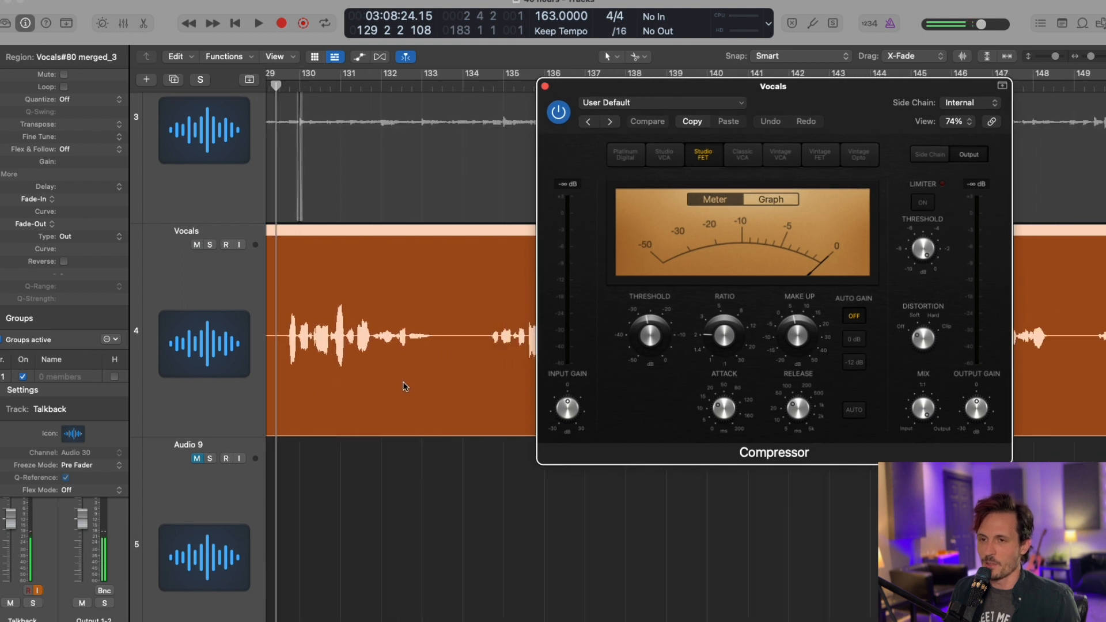
{"action": "key", "text": "space"}
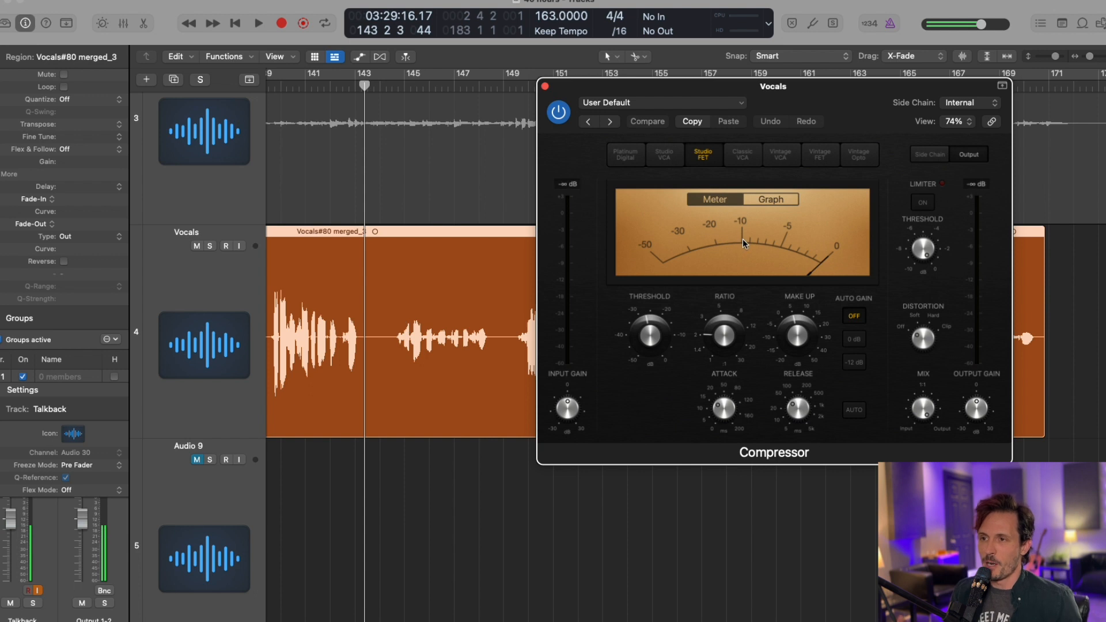
{"action": "scroll", "coordinate": [380, 374], "scroll_direction": "left", "scroll_amount": 5}
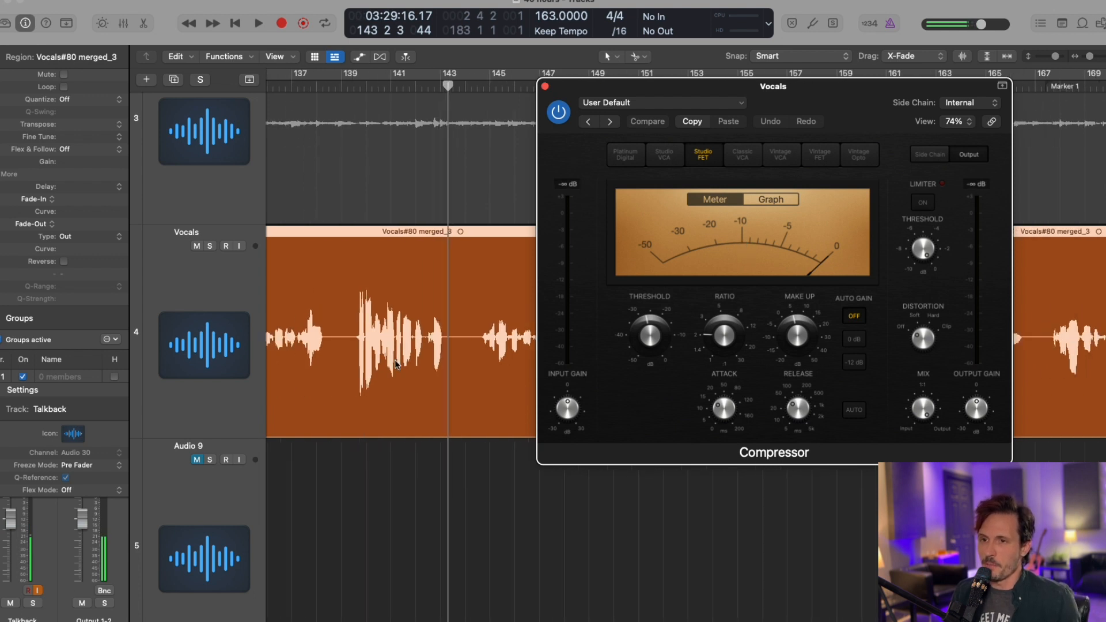
{"action": "left_click", "coordinate": [545, 86]}
Examine the start of the loud vocal phrase near bar 140 and audition it from bar 139 beat 3.
{"action": "scroll", "coordinate": [505, 359], "scroll_direction": "left", "scroll_amount": 3}
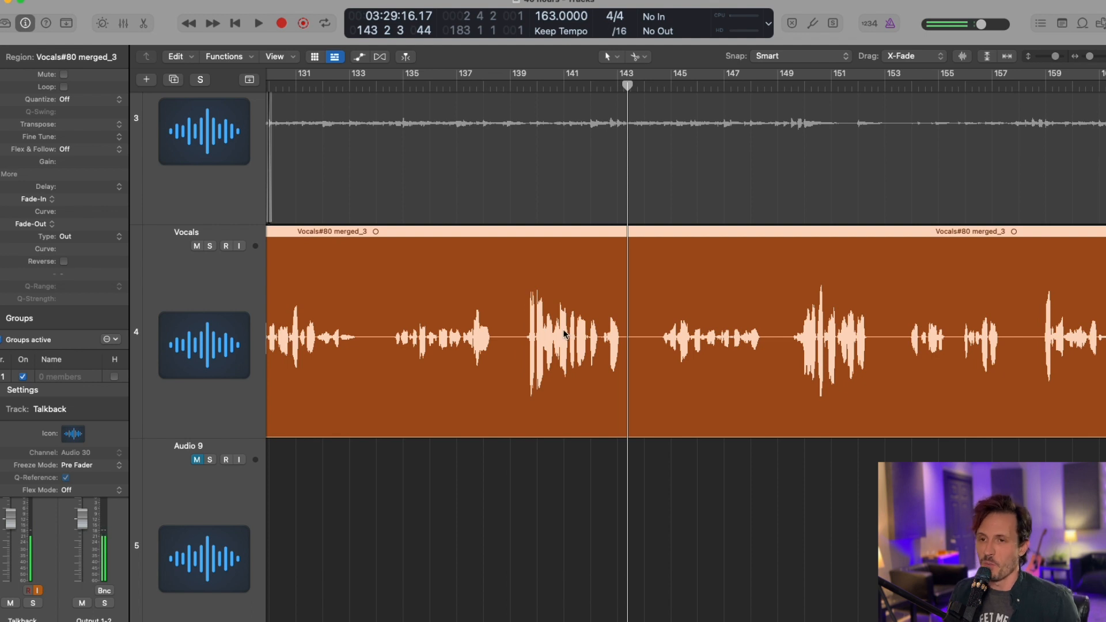
{"action": "scroll", "coordinate": [562, 329], "scroll_direction": "up", "scroll_amount": 4}
{"action": "scroll", "coordinate": [578, 345], "scroll_direction": "up", "scroll_amount": 2}
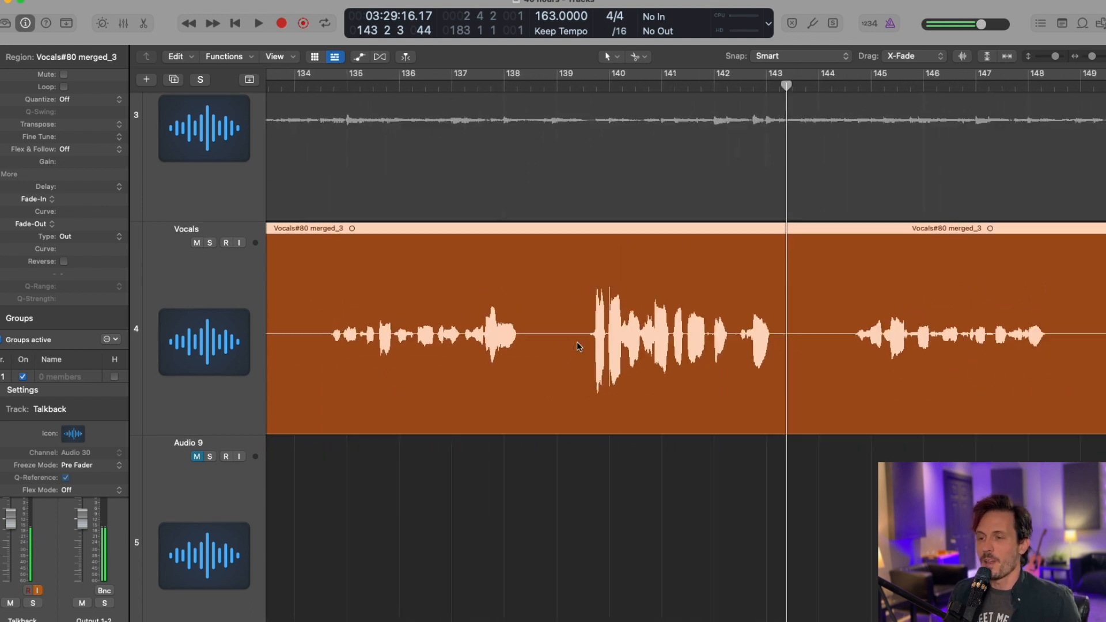
{"action": "scroll", "coordinate": [578, 346], "scroll_direction": "up", "scroll_amount": 4}
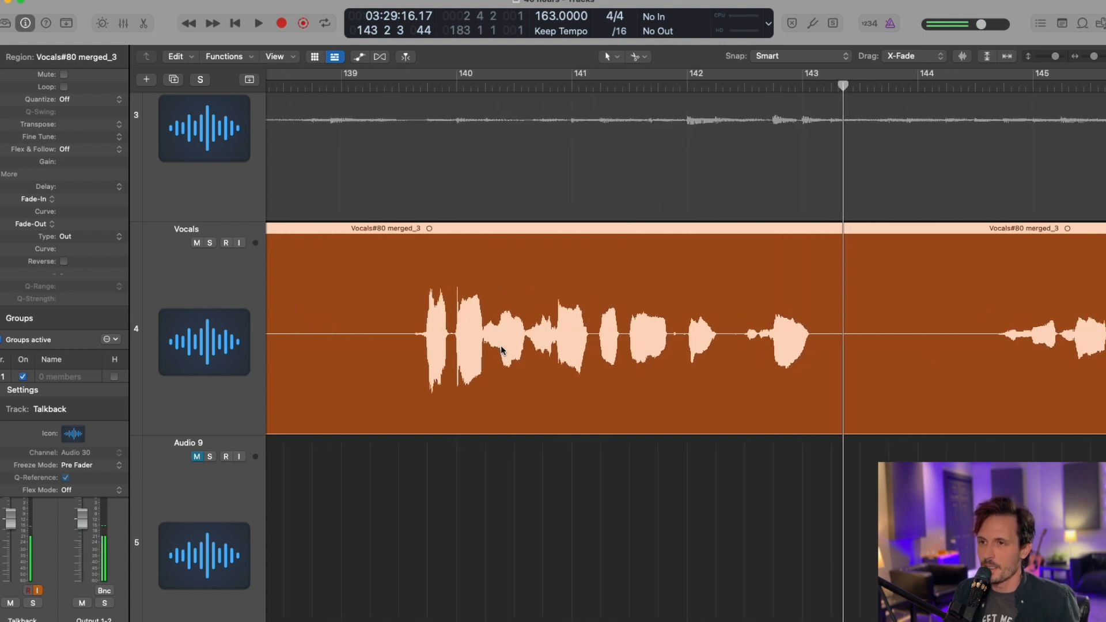
{"action": "scroll", "coordinate": [525, 363], "scroll_direction": "up", "scroll_amount": 1}
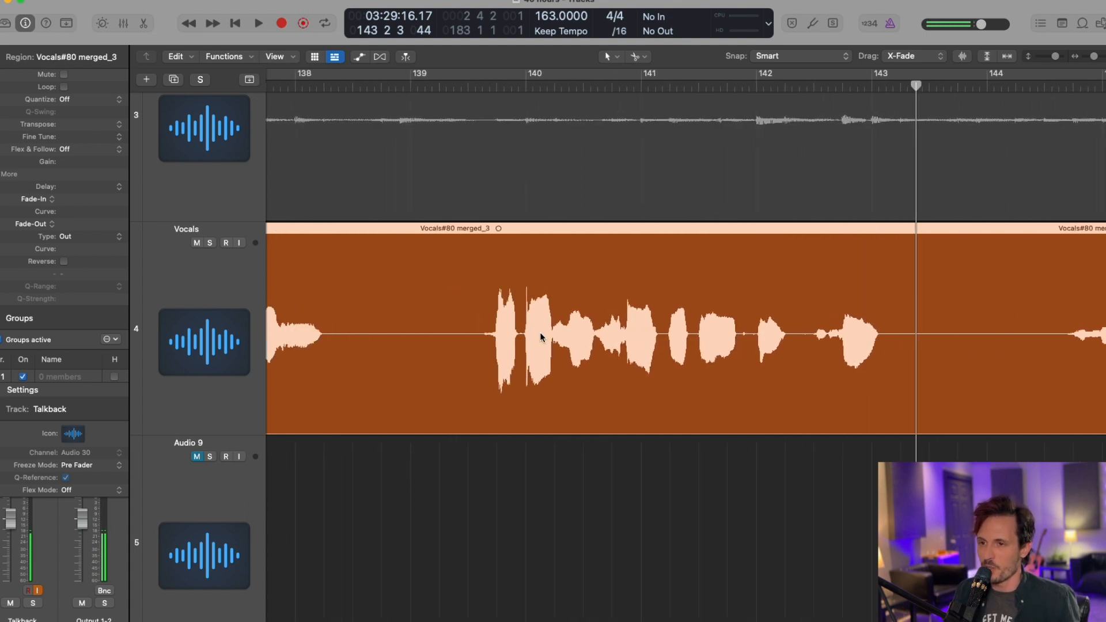
{"action": "scroll", "coordinate": [600, 355], "scroll_direction": "up", "scroll_amount": 3}
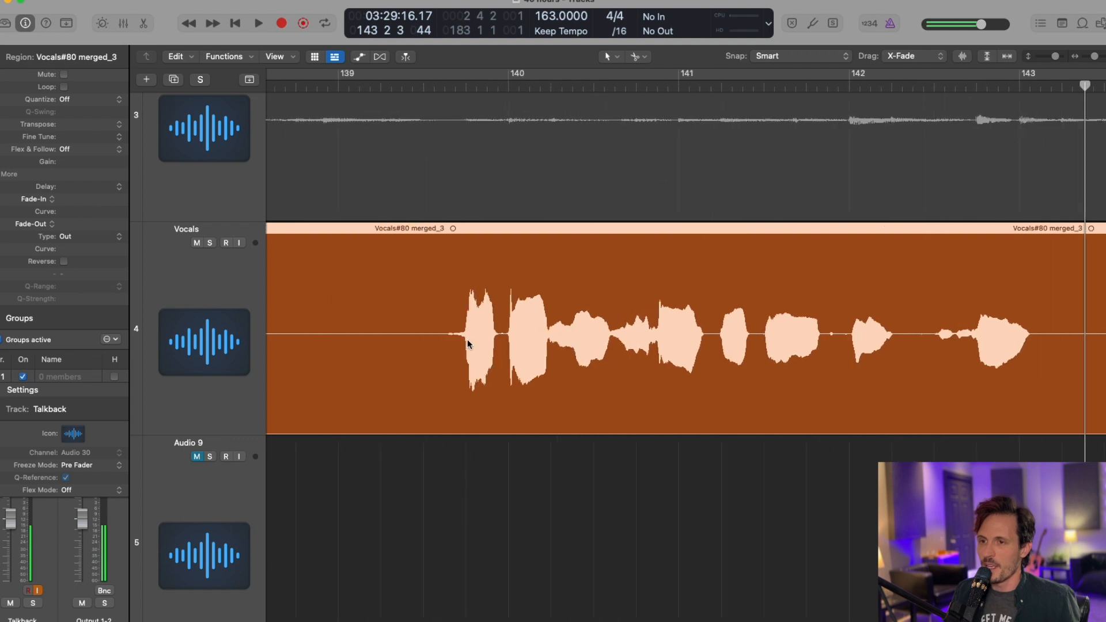
{"action": "scroll", "coordinate": [468, 340], "scroll_direction": "up", "scroll_amount": 3}
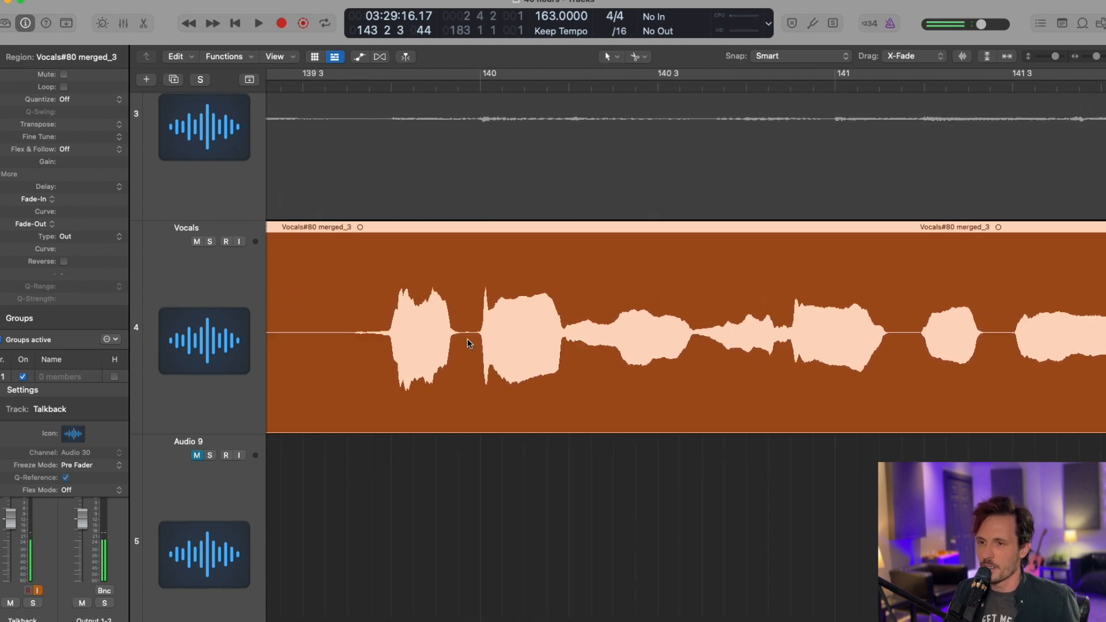
{"action": "scroll", "coordinate": [467, 341], "scroll_direction": "up", "scroll_amount": 2}
{"action": "scroll", "coordinate": [531, 340], "scroll_direction": "up", "scroll_amount": 2}
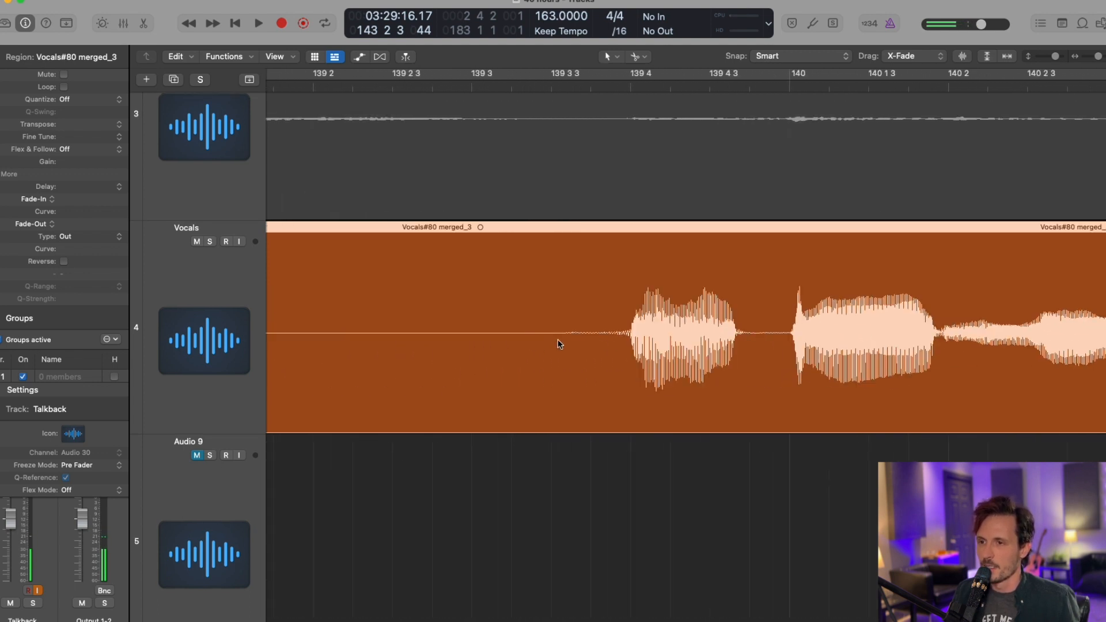
{"action": "scroll", "coordinate": [558, 340], "scroll_direction": "down", "scroll_amount": 1}
{"action": "left_click", "coordinate": [479, 83]}
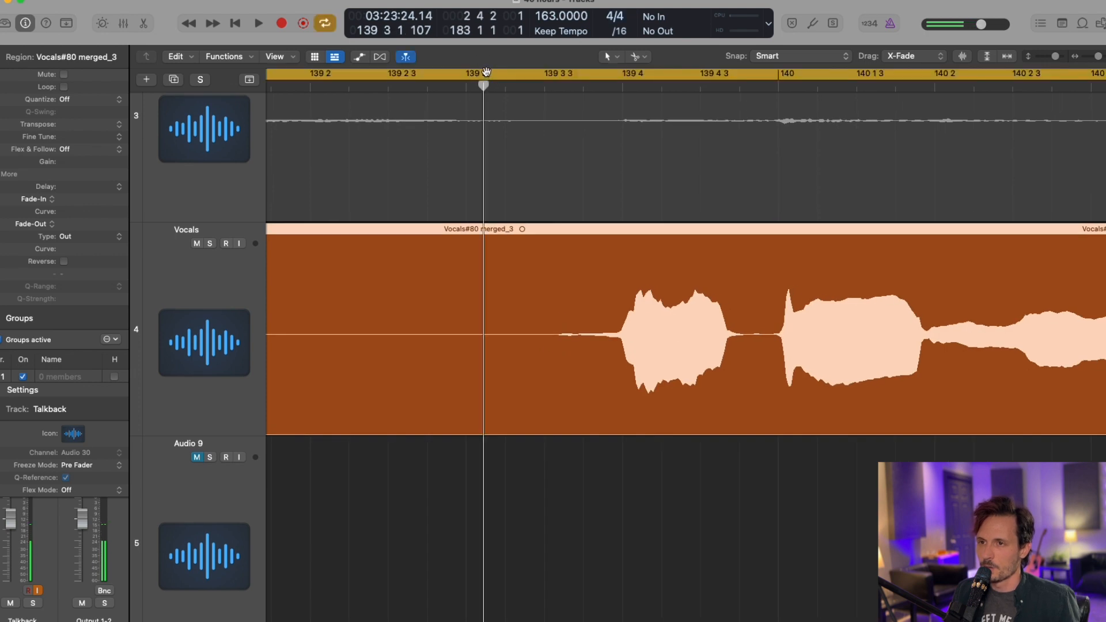
{"action": "key", "text": "space"}
{"action": "key", "text": "space"}
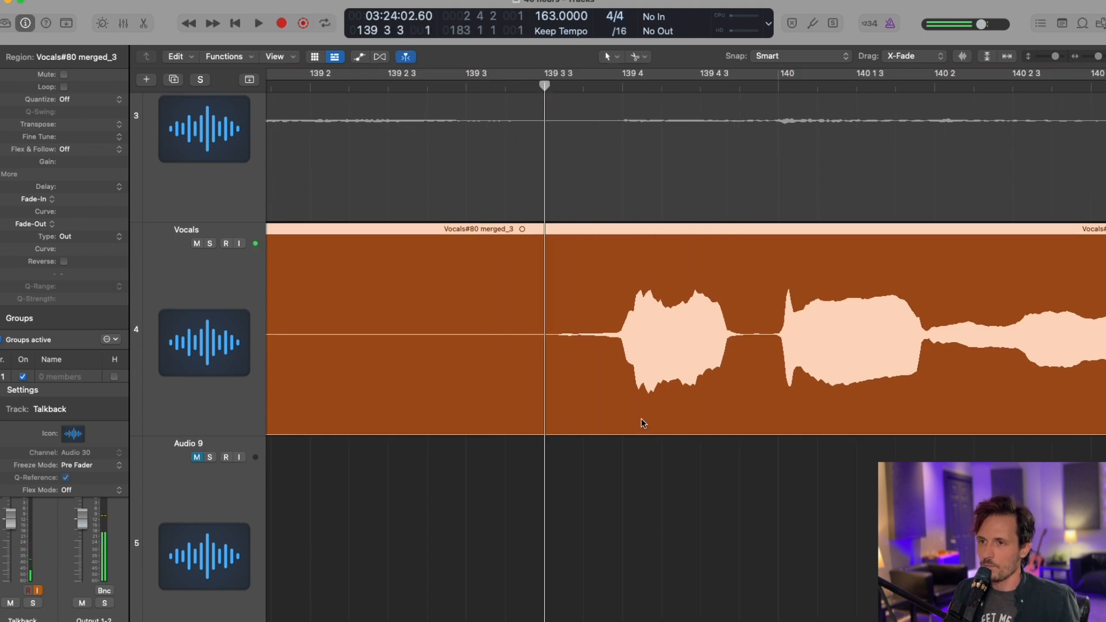
Split the Vocals region where the loud phrase starts, at bar 139 beat 4 after the breath, and check the cut.
{"action": "left_click", "coordinate": [542, 345]}
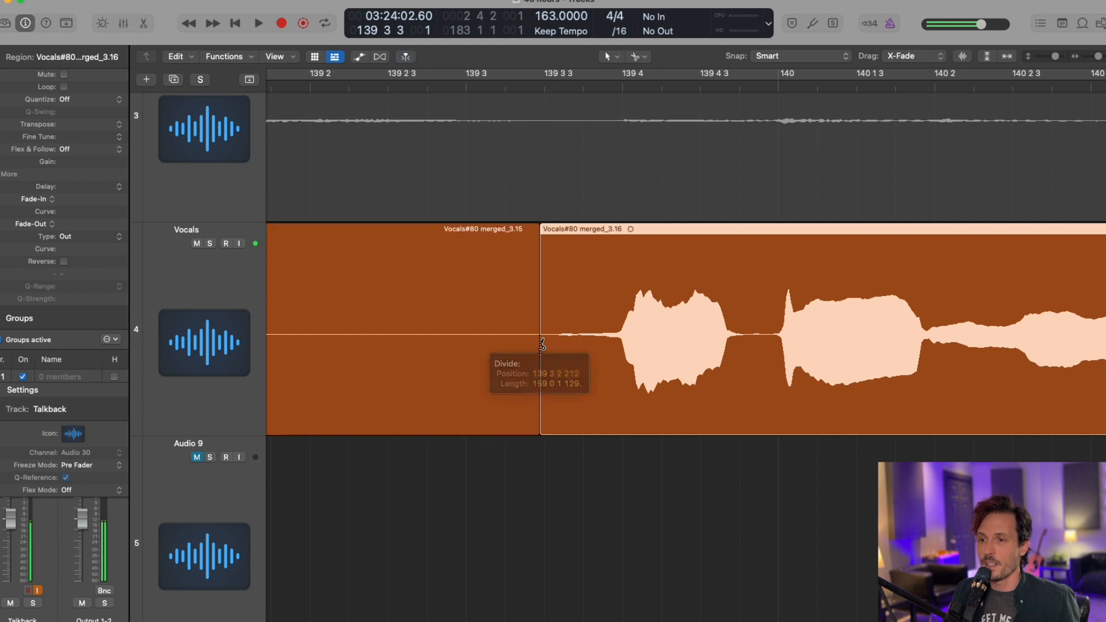
{"action": "key", "text": "super+z"}
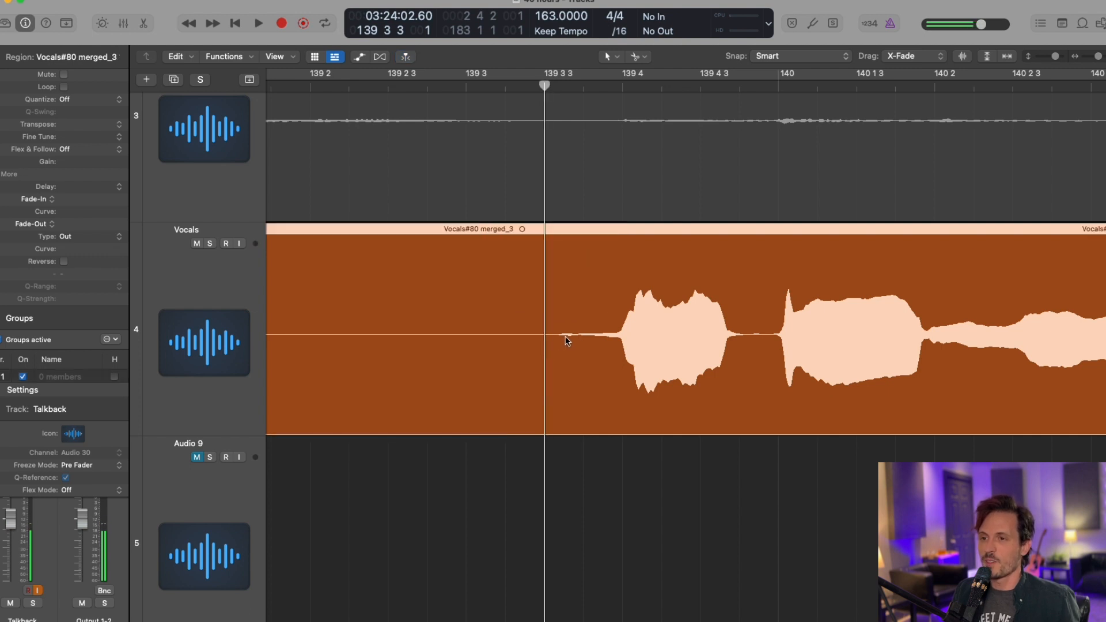
{"action": "left_click", "coordinate": [621, 344]}
{"action": "key", "text": "space"}
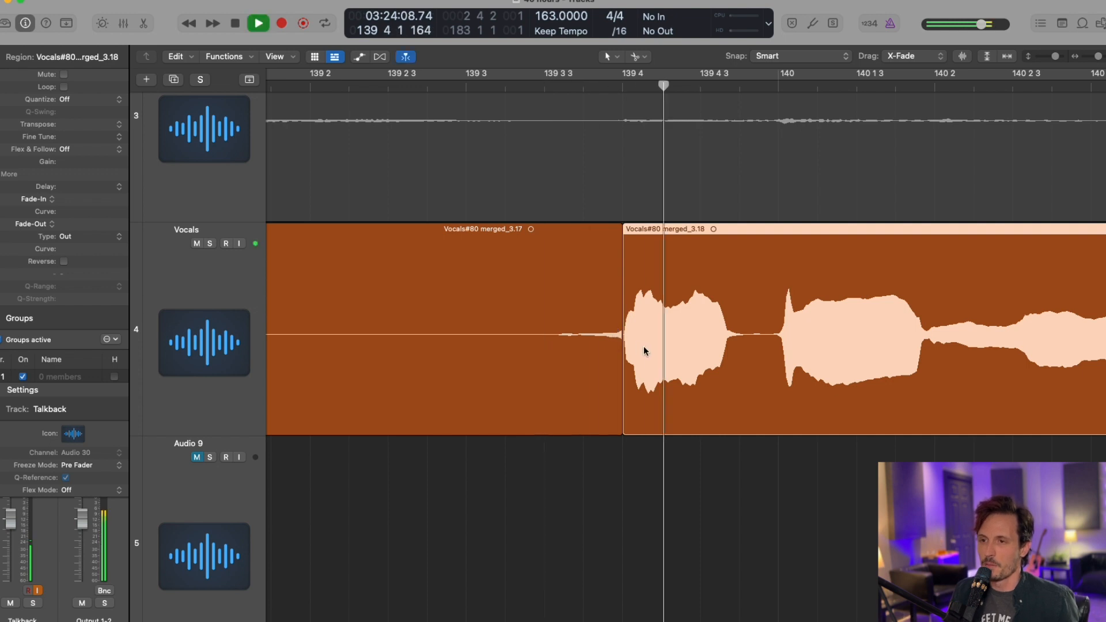
{"action": "key", "text": "space"}
{"action": "left_click", "coordinate": [596, 350]}
{"action": "scroll", "coordinate": [596, 351], "scroll_direction": "down", "scroll_amount": 3}
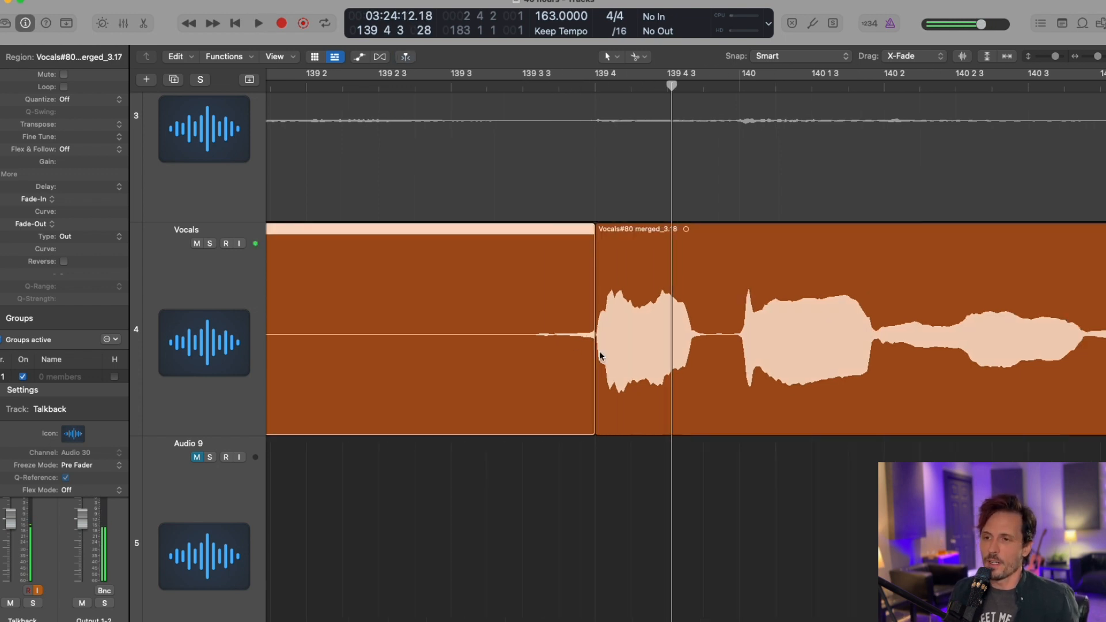
{"action": "left_click", "coordinate": [571, 347]}
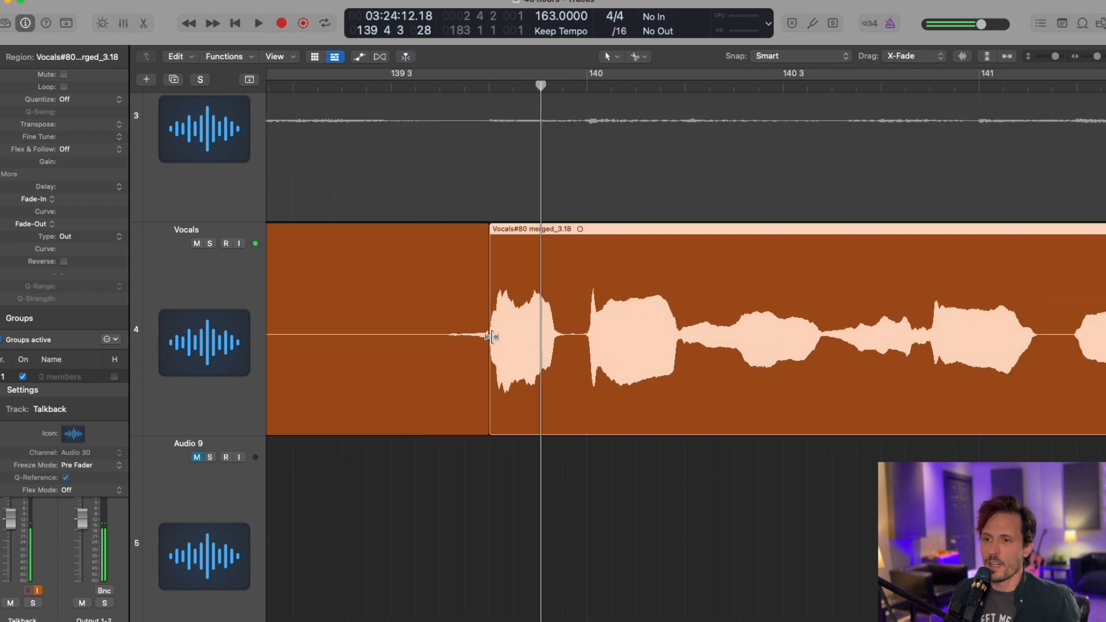
{"action": "scroll", "coordinate": [491, 336], "scroll_direction": "up", "scroll_amount": 5}
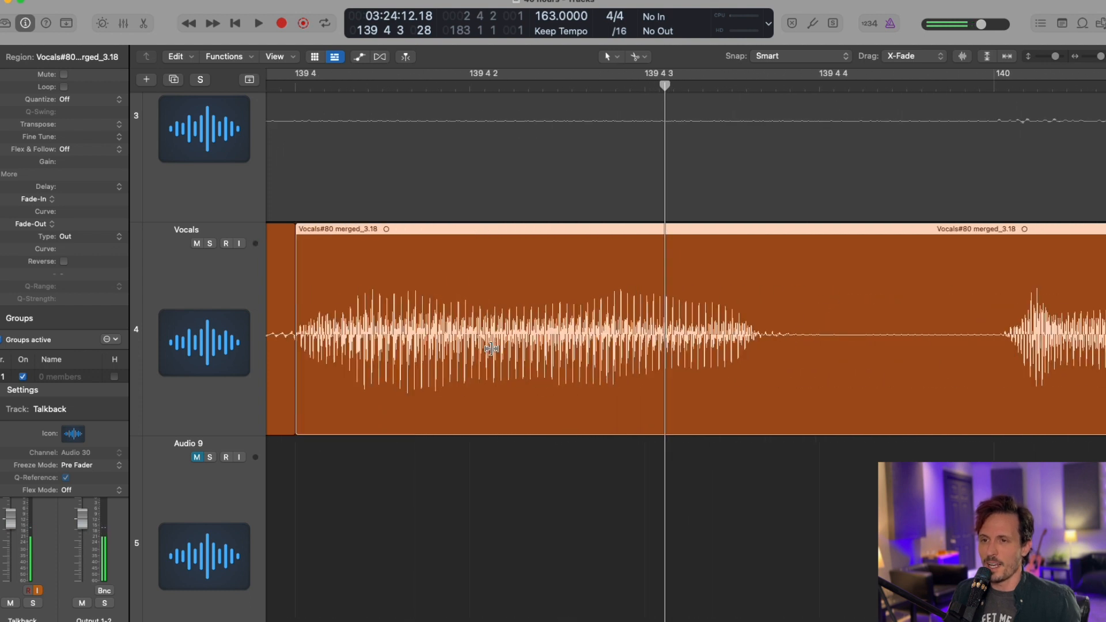
Split the Vocals region where the loud phrase ends, at about 141 4 2.
{"action": "scroll", "coordinate": [491, 348], "scroll_direction": "down", "scroll_amount": 8}
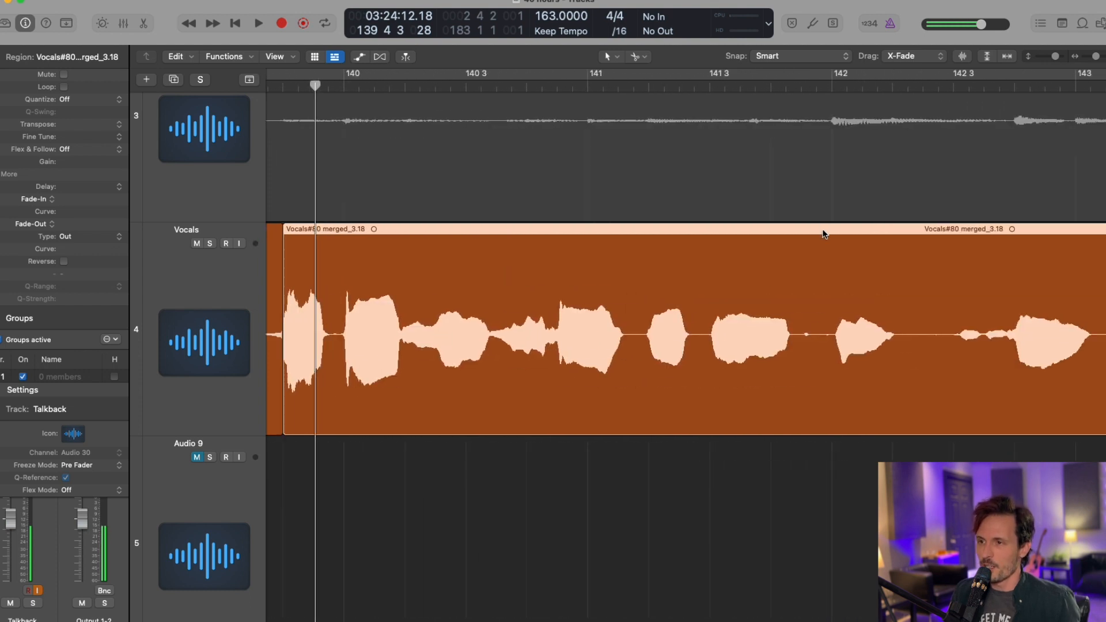
{"action": "left_click", "coordinate": [788, 86]}
{"action": "scroll", "coordinate": [867, 388], "scroll_direction": "up", "scroll_amount": 6}
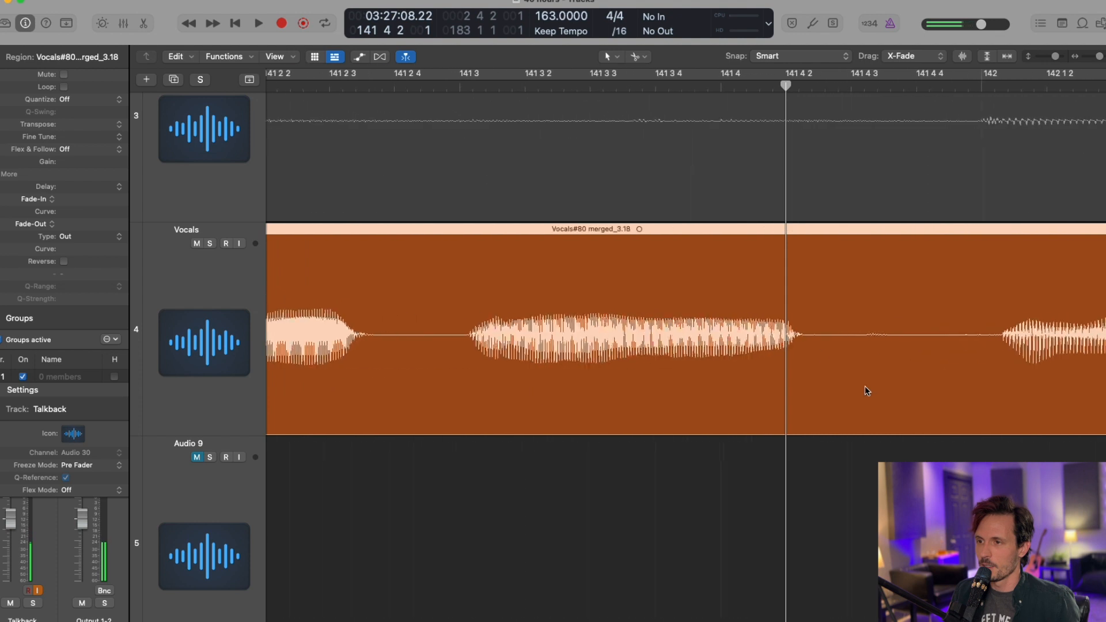
{"action": "left_click", "coordinate": [793, 345], "text": "super"}
{"action": "scroll", "coordinate": [796, 345], "scroll_direction": "down", "scroll_amount": 4}
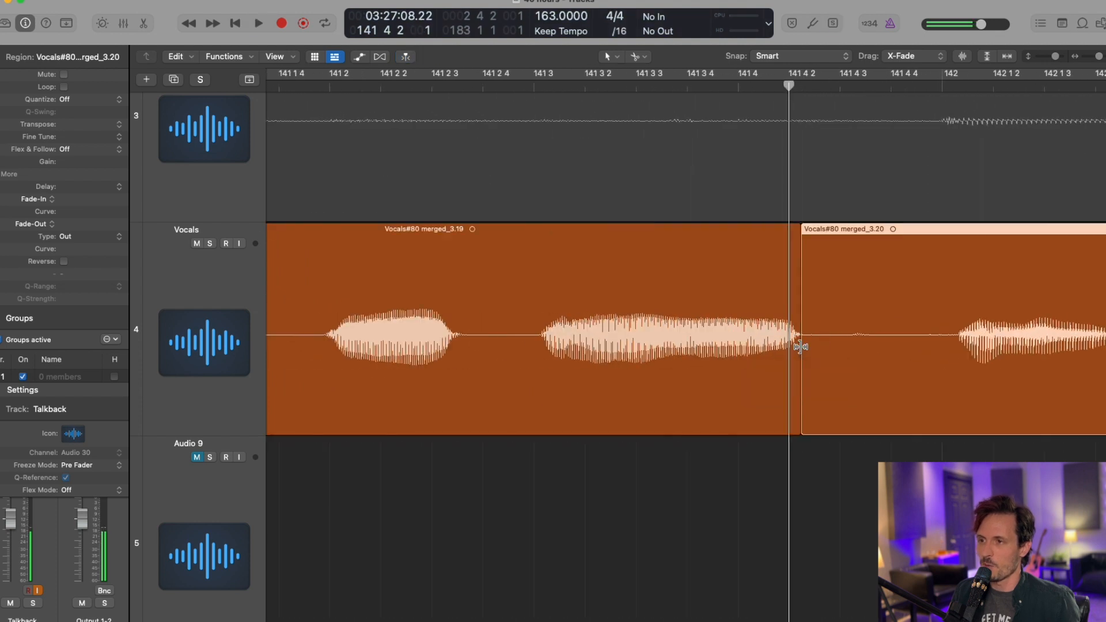
{"action": "scroll", "coordinate": [799, 348], "scroll_direction": "down", "scroll_amount": 1}
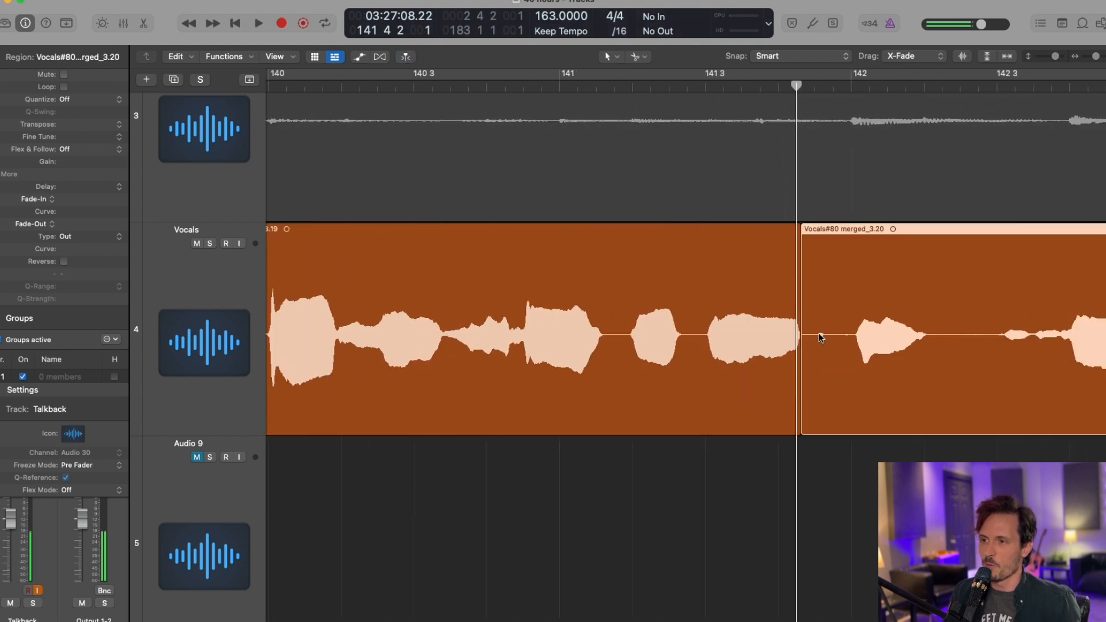
Audition the vocal around the cut at the end of the loud phrase, and return the playhead to that cut.
{"action": "key", "text": "space"}
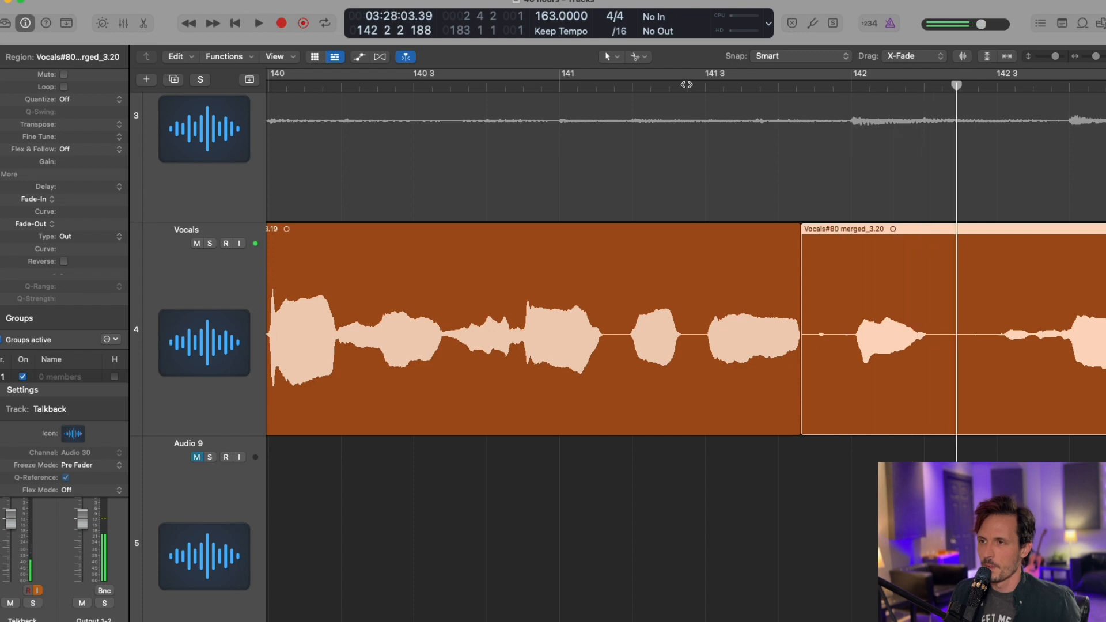
{"action": "left_click", "coordinate": [685, 85]}
{"action": "key", "text": "space"}
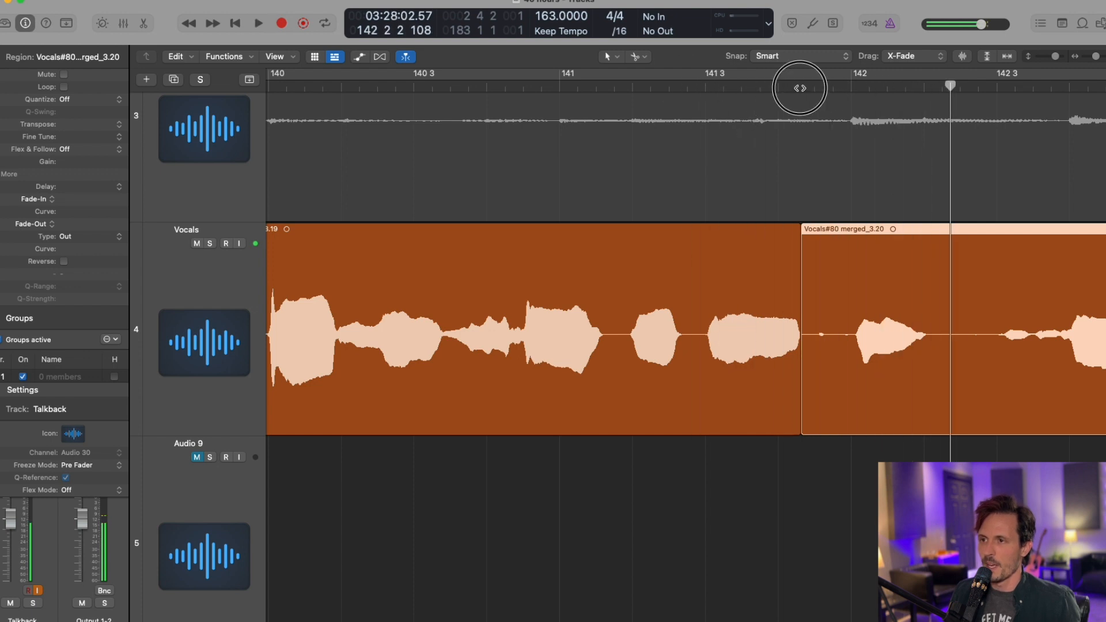
{"action": "left_click", "coordinate": [800, 86]}
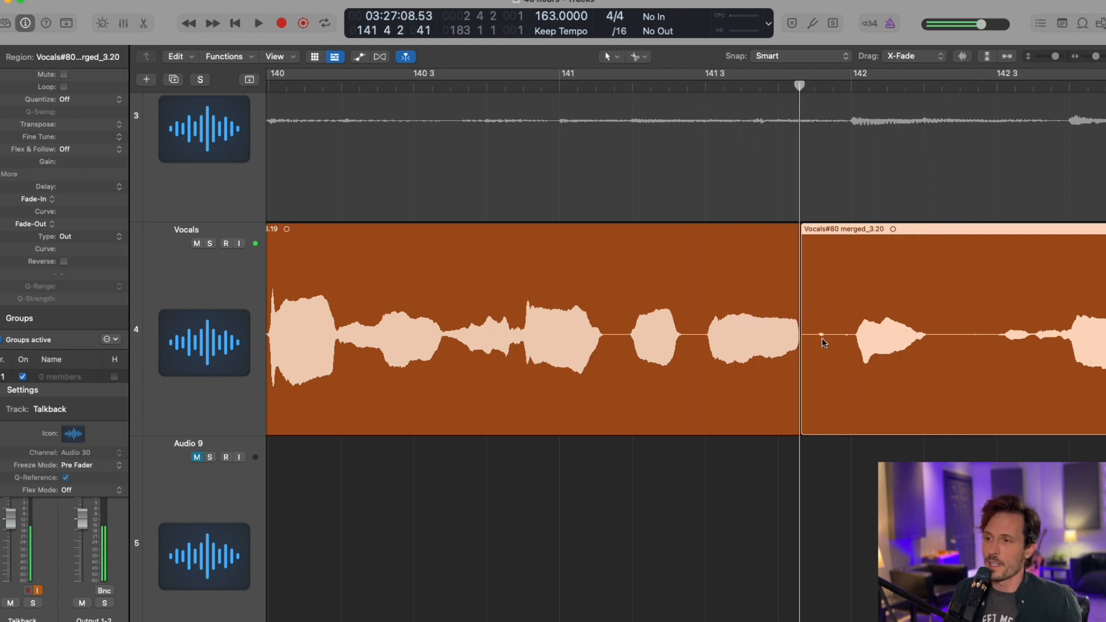
Select the isolated loud phrase between bars 139 and 142 on the Vocals track and set its region gain to -1.8 dB.
{"action": "key", "text": "super+Left"}
{"action": "key", "text": "super+Left"}
{"action": "key", "text": "super+Left"}
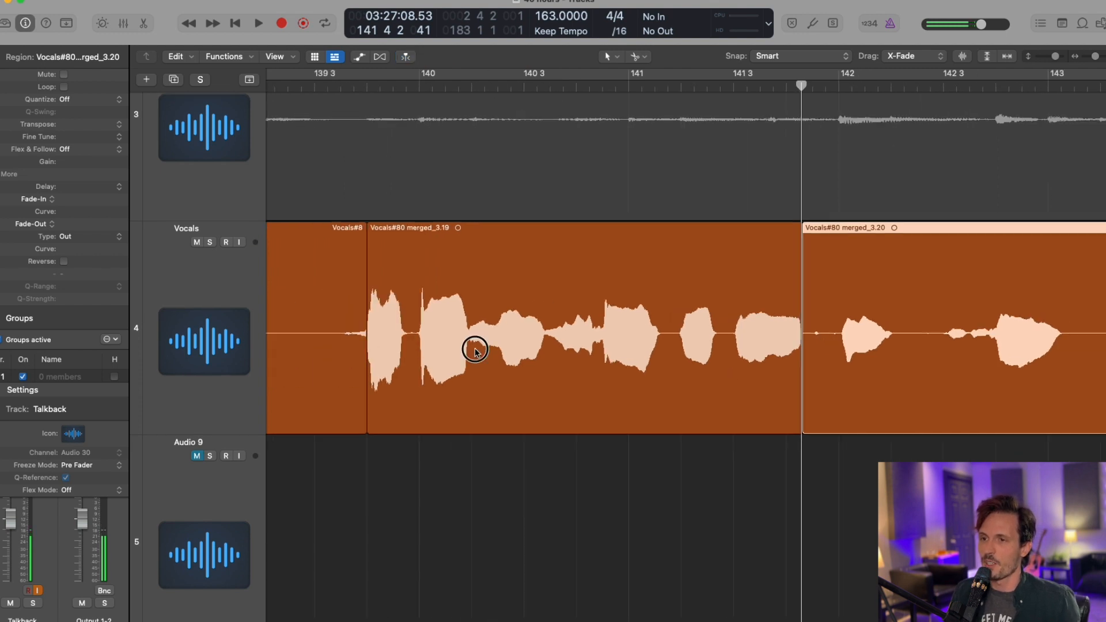
{"action": "left_click", "coordinate": [474, 348]}
{"action": "key", "text": "super+Left"}
{"action": "key", "text": "super+Left"}
{"action": "key", "text": "super+Left"}
{"action": "key", "text": "super+Left"}
{"action": "key", "text": "super+Left"}
{"action": "key", "text": "super+Left"}
{"action": "left_click", "coordinate": [706, 344]}
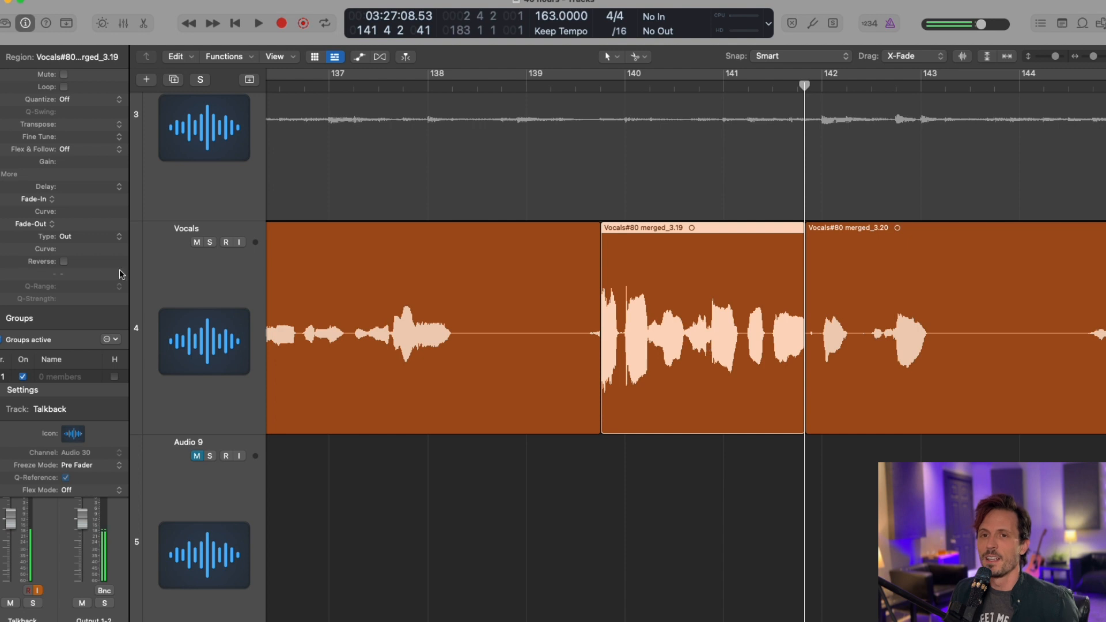
{"action": "left_click_drag", "start_coordinate": [75, 164], "coordinate": [73, 207]}
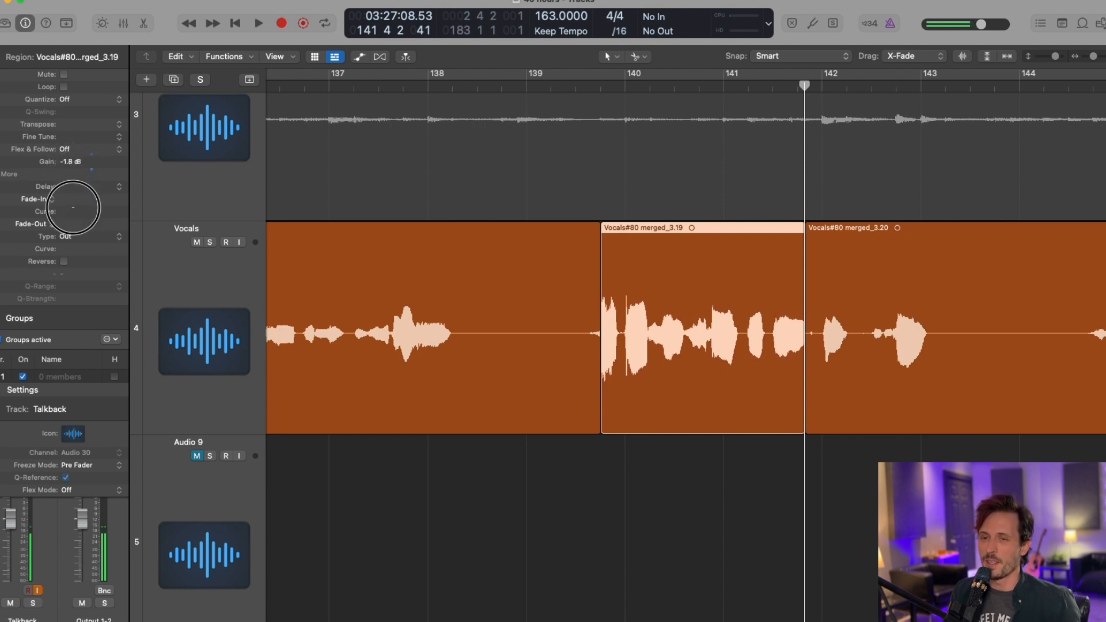
{"action": "scroll", "coordinate": [770, 369], "scroll_direction": "down", "scroll_amount": 2}
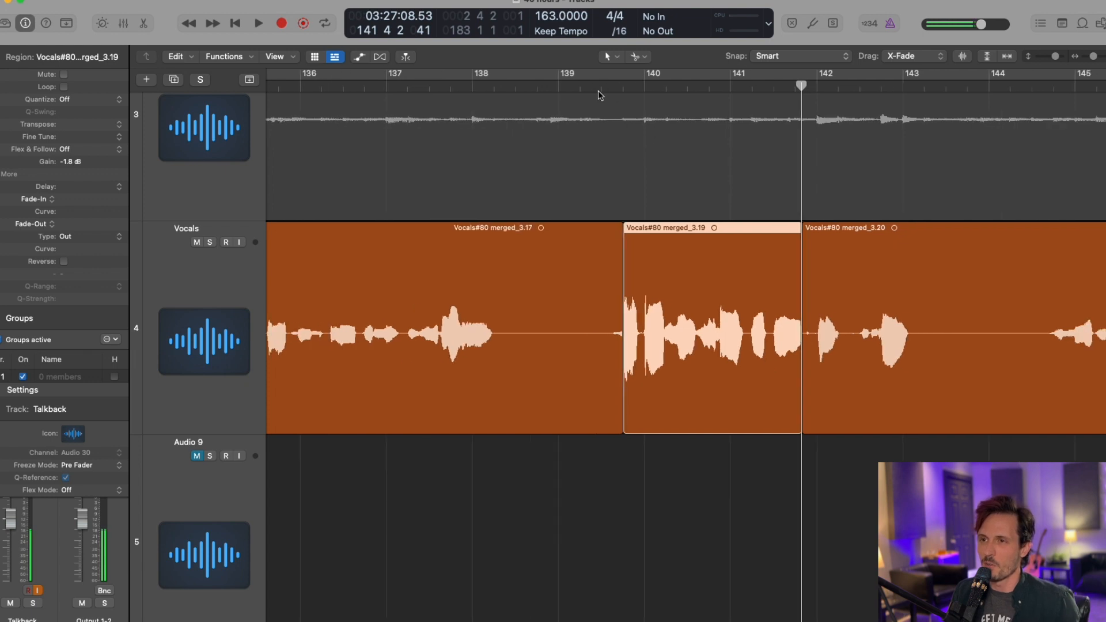
Audition the lowered vocal phrase in context, from about bar 137 through its end past bar 142.
{"action": "left_click", "coordinate": [580, 86]}
{"action": "scroll", "coordinate": [633, 141], "scroll_direction": "down", "scroll_amount": 3}
{"action": "scroll", "coordinate": [630, 138], "scroll_direction": "right", "scroll_amount": 1}
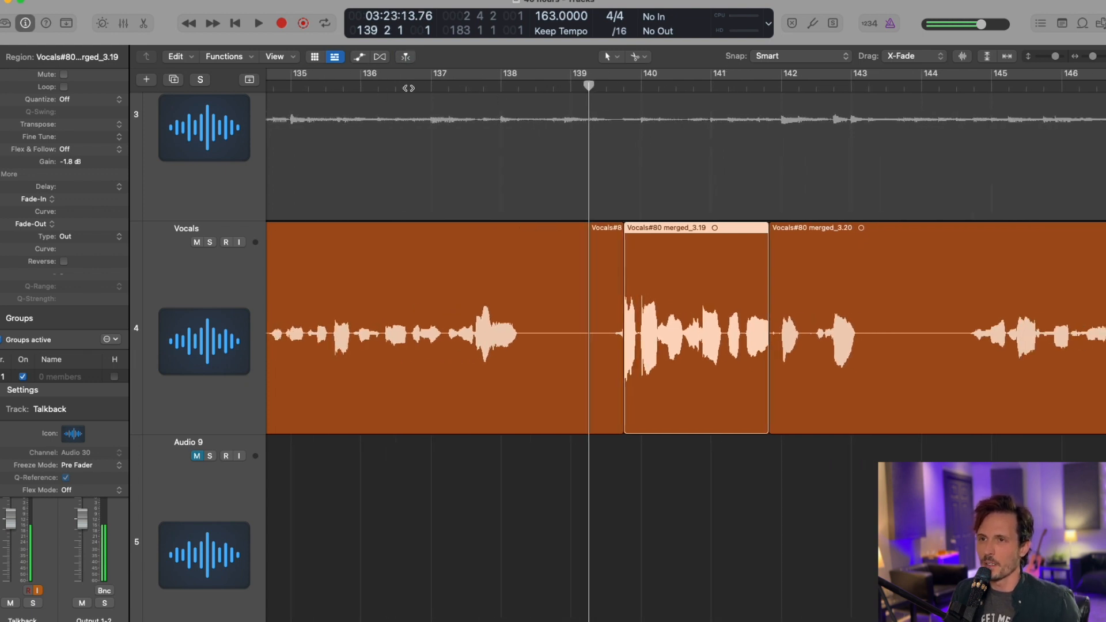
{"action": "left_click", "coordinate": [425, 86]}
{"action": "key", "text": "space"}
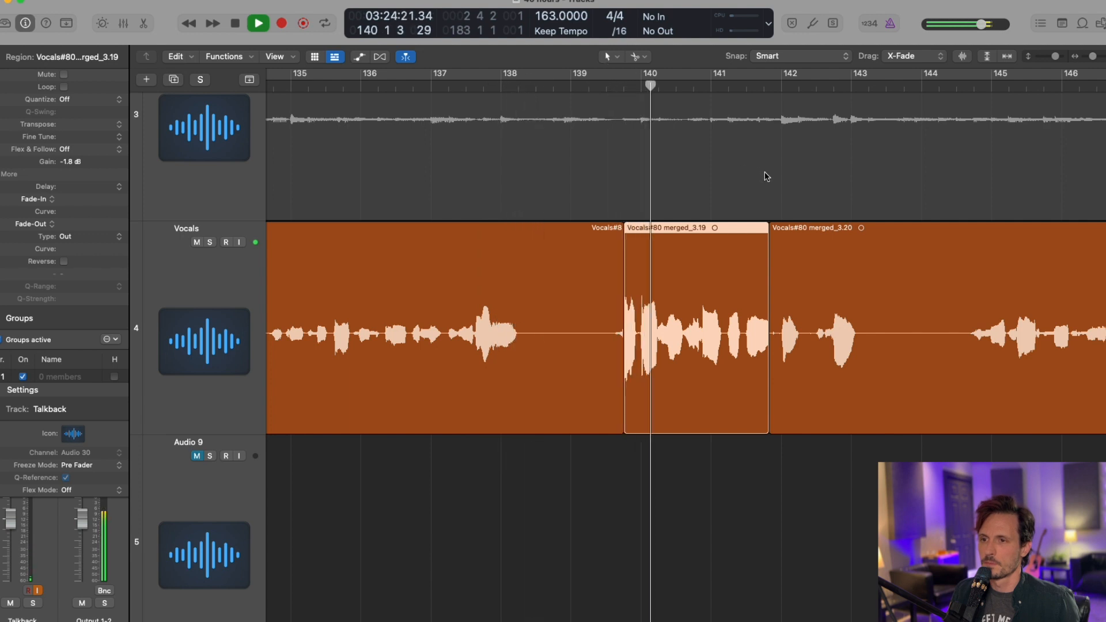
{"action": "scroll", "coordinate": [743, 232], "scroll_direction": "up", "scroll_amount": 3}
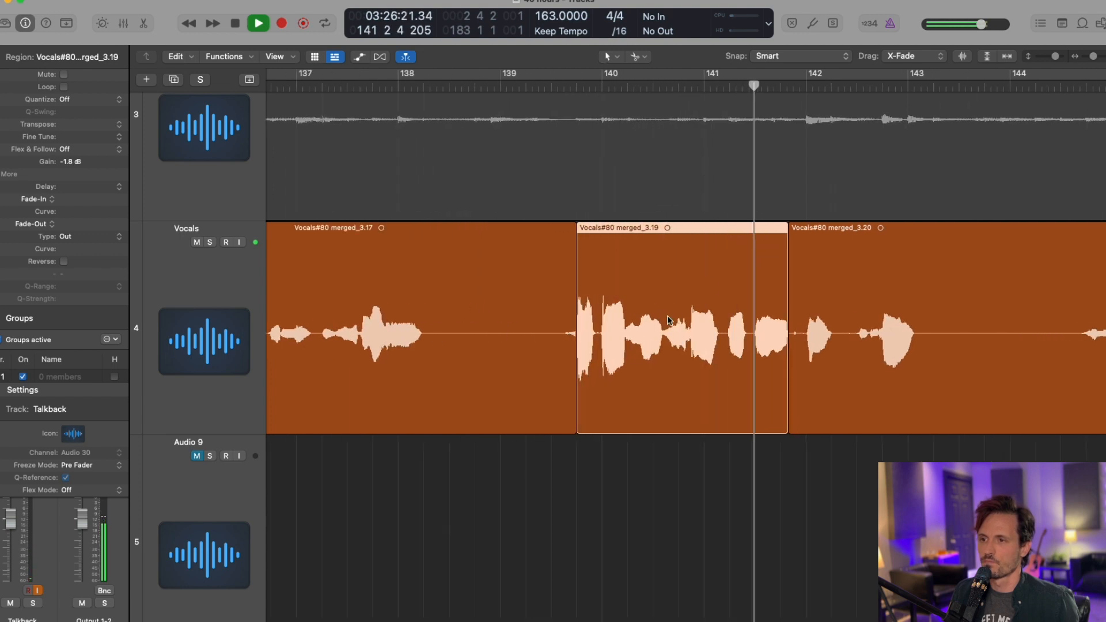
{"action": "key", "text": "space"}
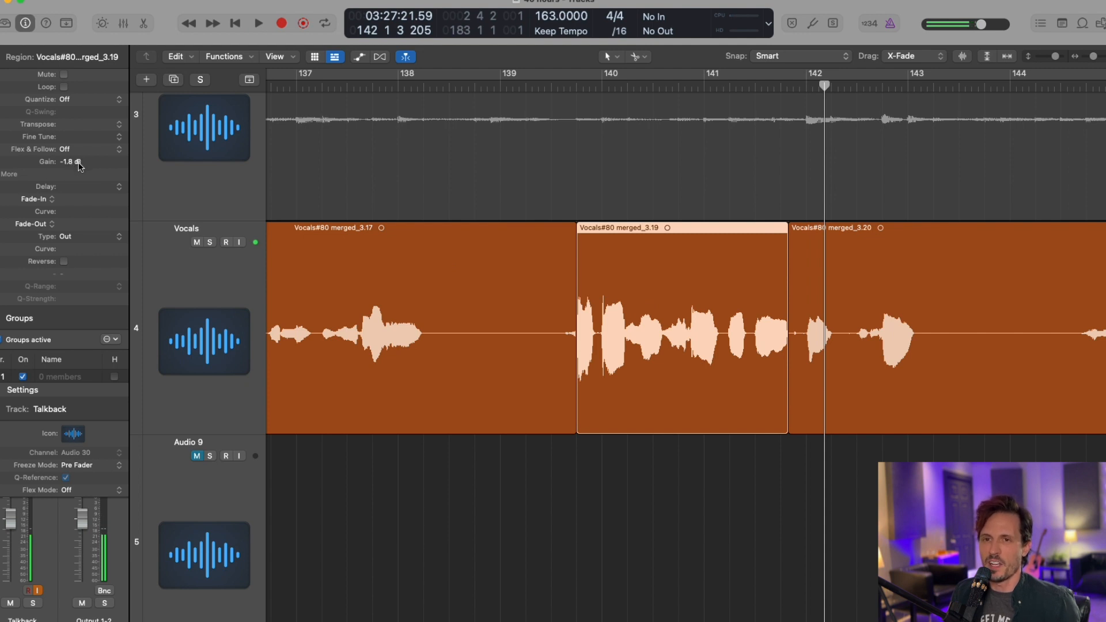
Lower the region gain of the loud vocal phrase between bars 139 and 142 to -3.1 dB.
{"action": "left_click_drag", "start_coordinate": [79, 165], "coordinate": [80, 194]}
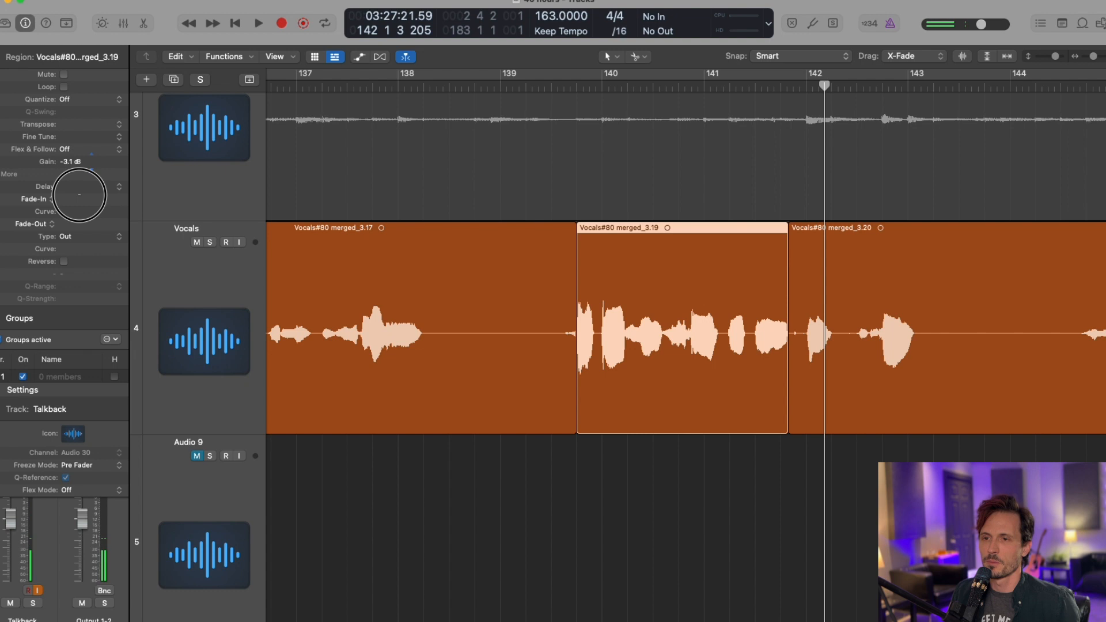
{"action": "left_click", "coordinate": [721, 521]}
{"action": "left_click", "coordinate": [703, 382]}
{"action": "scroll", "coordinate": [703, 382], "scroll_direction": "down", "scroll_amount": 2}
{"action": "scroll", "coordinate": [703, 382], "scroll_direction": "left", "scroll_amount": 1}
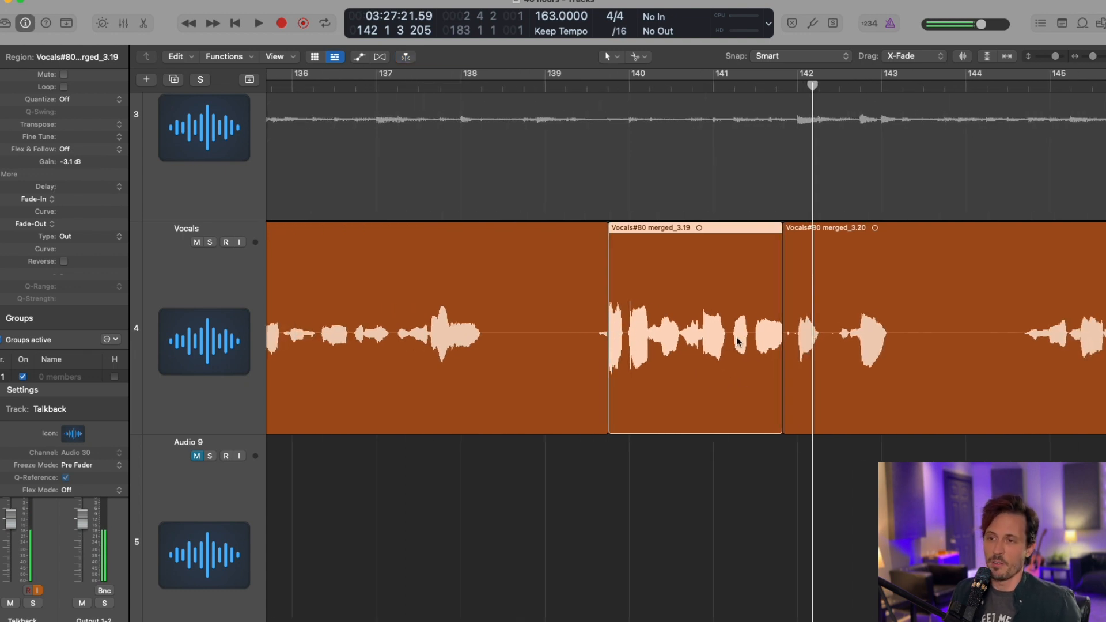
Split the isolated loud phrase after its two loudest opening words, at position 140 1 4 156.
{"action": "scroll", "coordinate": [737, 340], "scroll_direction": "left", "scroll_amount": 2}
{"action": "scroll", "coordinate": [773, 354], "scroll_direction": "up", "scroll_amount": 8}
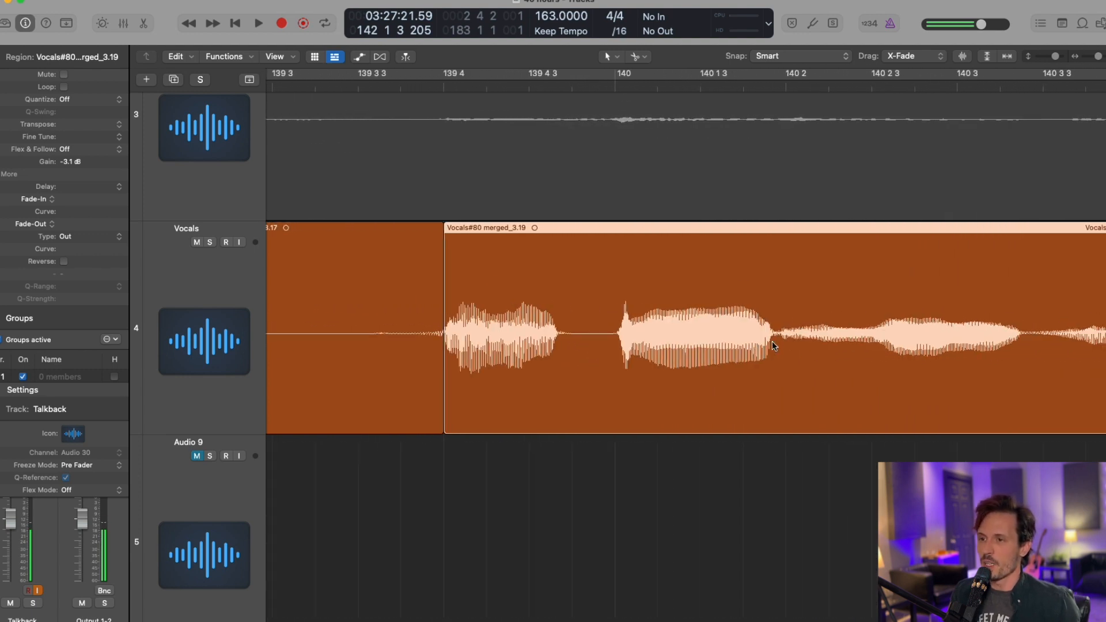
{"action": "left_click", "coordinate": [773, 349], "text": "super"}
{"action": "left_click_drag", "start_coordinate": [773, 353], "coordinate": [772, 357]}
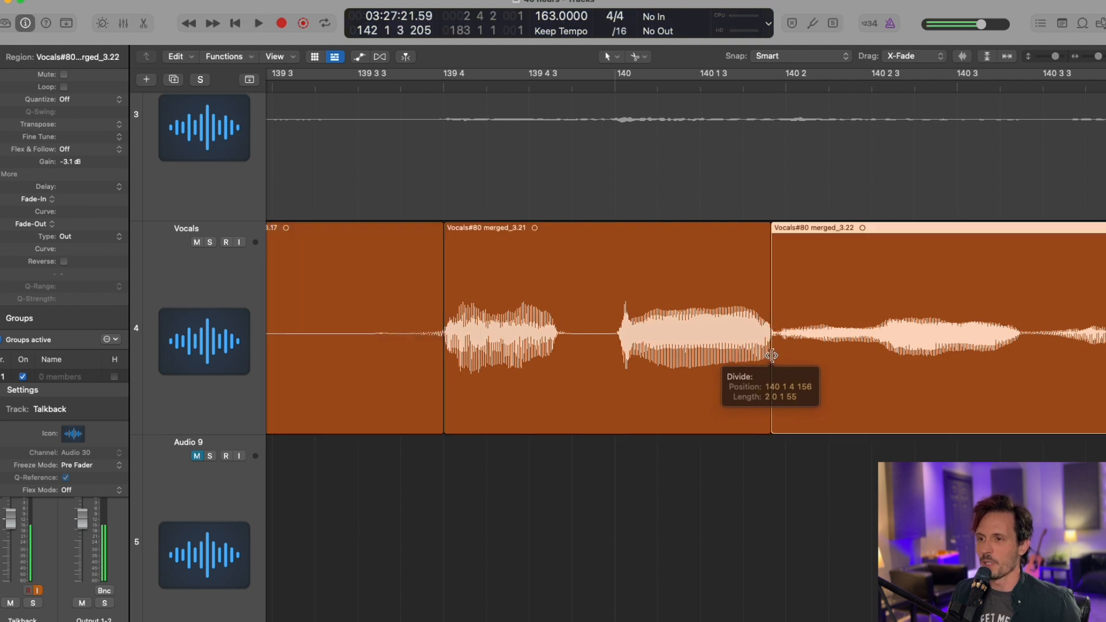
{"action": "scroll", "coordinate": [733, 360], "scroll_direction": "down", "scroll_amount": 3}
Select the short region with the two loudest opening words and set its region gain to -4.5 dB.
{"action": "left_click", "coordinate": [734, 360]}
{"action": "scroll", "coordinate": [734, 334], "scroll_direction": "down", "scroll_amount": 4}
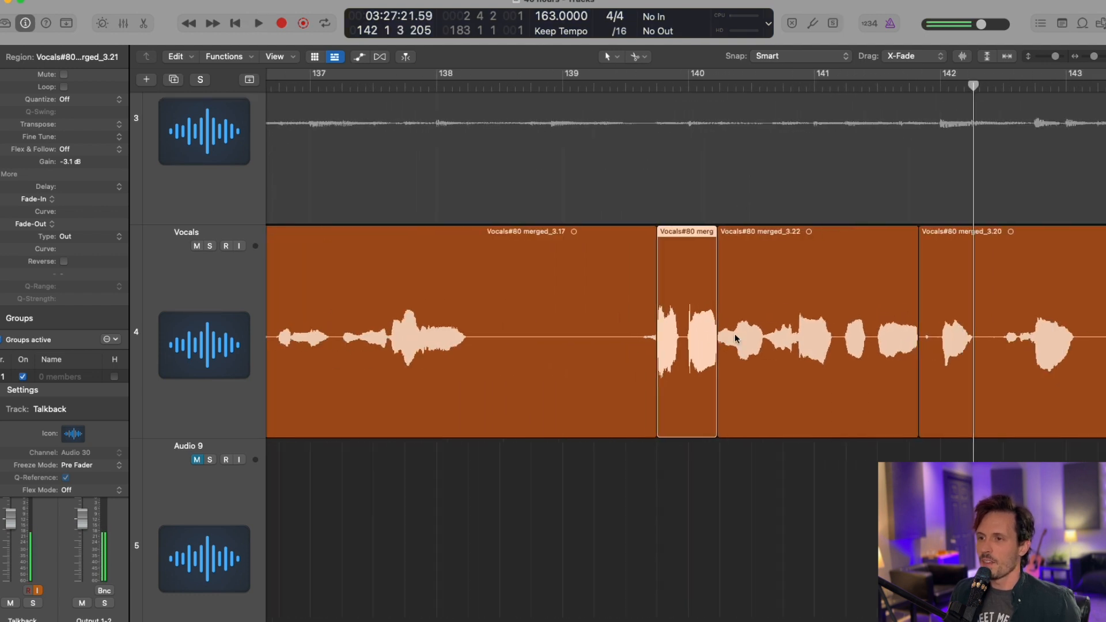
{"action": "left_click_drag", "start_coordinate": [87, 163], "coordinate": [90, 198]}
{"action": "scroll", "coordinate": [770, 239], "scroll_direction": "down", "scroll_amount": 2}
{"action": "scroll", "coordinate": [585, 138], "scroll_direction": "down", "scroll_amount": 1}
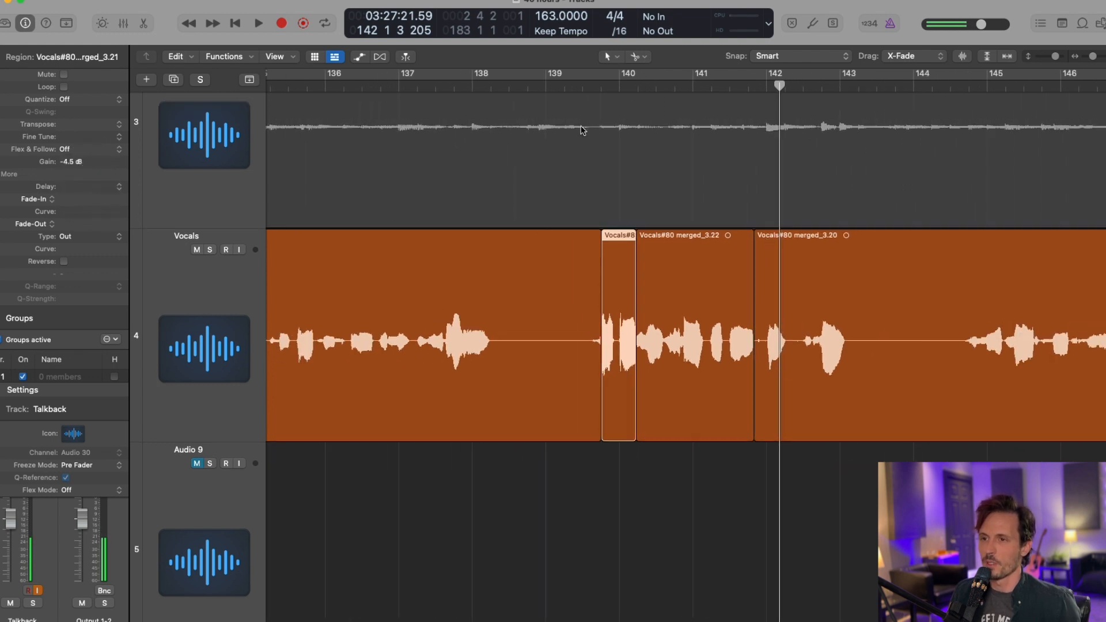
Audition the Vocals track from about 139 2 3 to just past bar 143 to judge both gain changes.
{"action": "left_click", "coordinate": [586, 86]}
{"action": "scroll", "coordinate": [675, 150], "scroll_direction": "down", "scroll_amount": 1}
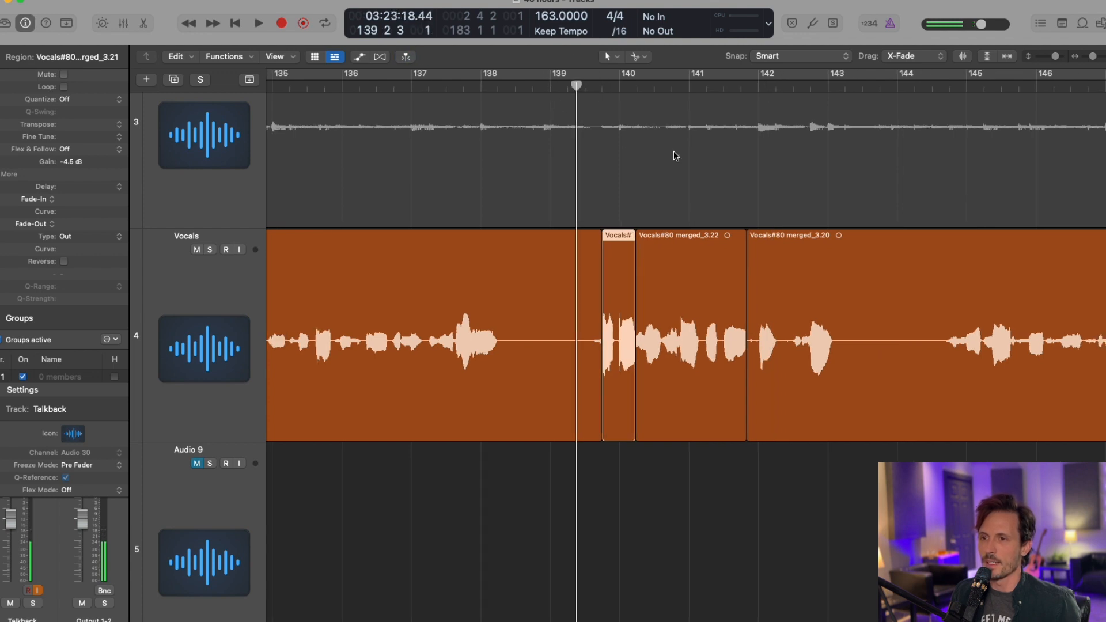
{"action": "key", "text": "space"}
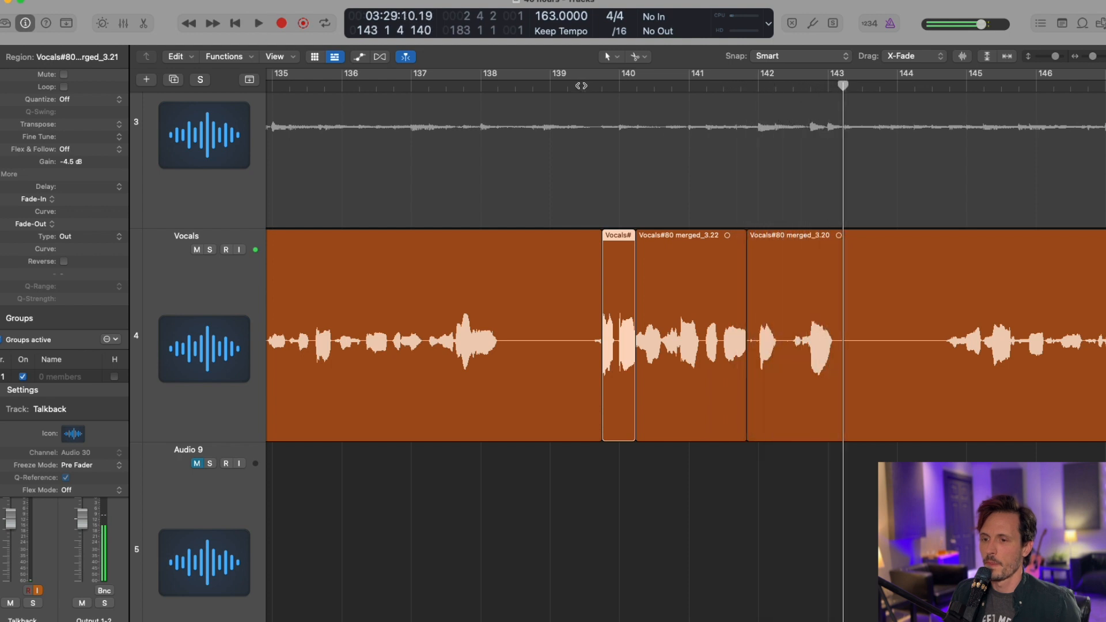
{"action": "key", "text": "space"}
Open the Vocals track's Compressor and play the adjusted phrase from bar 139 to check its gain reduction.
{"action": "key", "text": "x"}
{"action": "left_click", "coordinate": [359, 257]}
{"action": "key", "text": "x"}
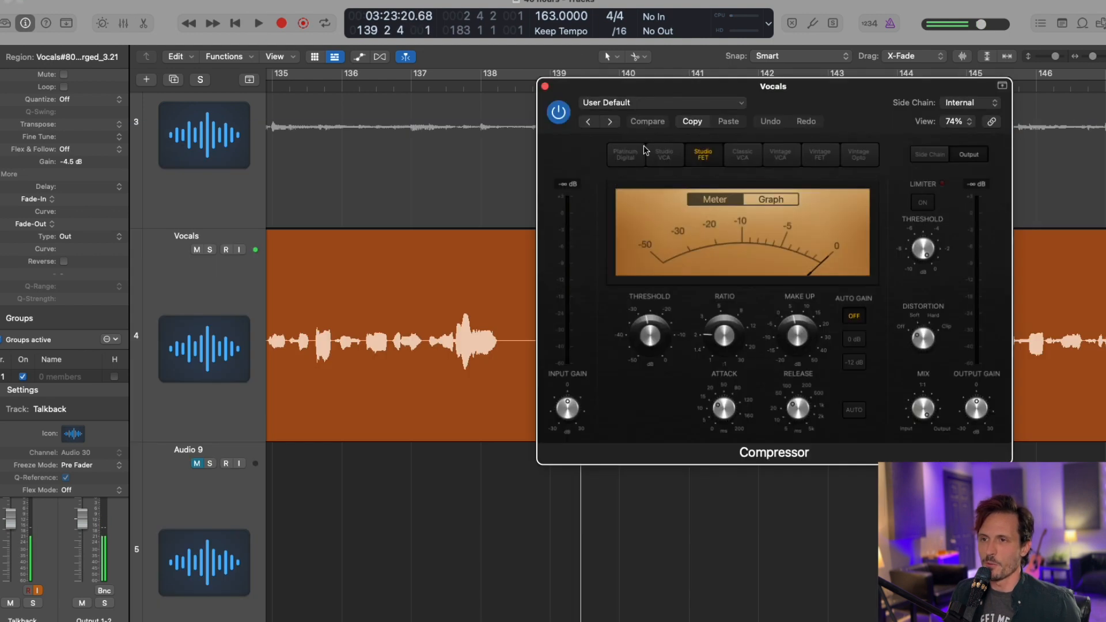
{"action": "key", "text": "space"}
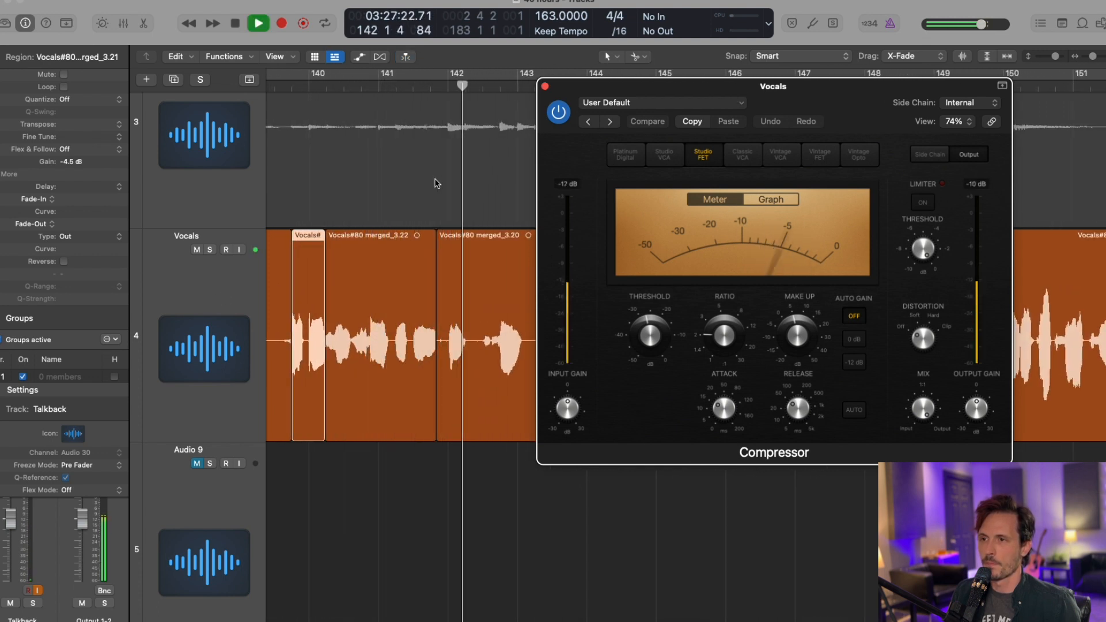
{"action": "key", "text": "space"}
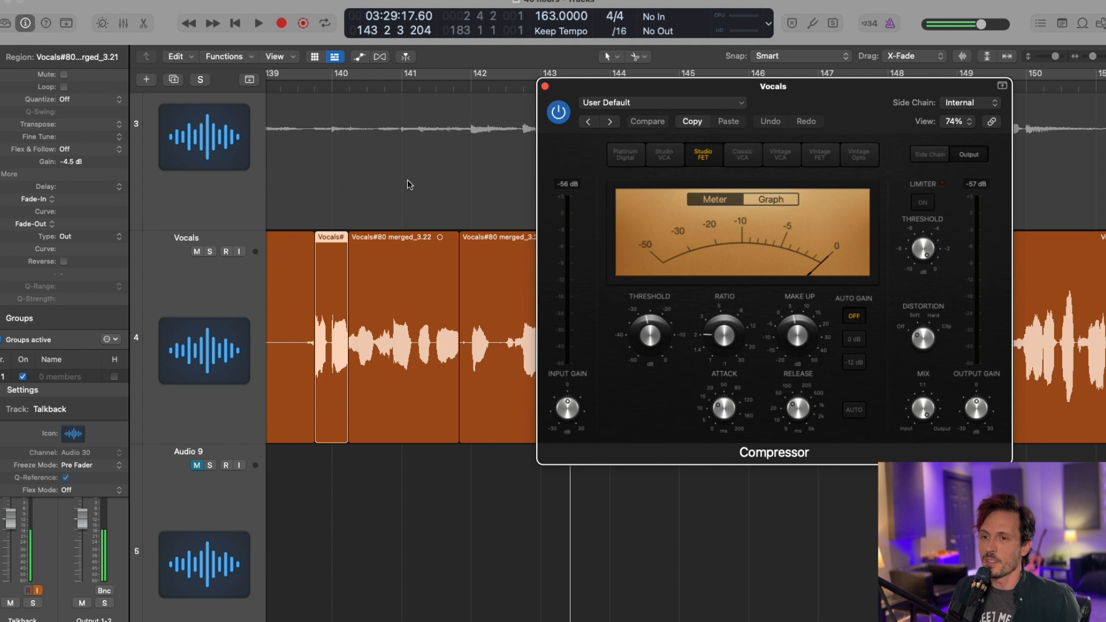
Move both gain-adjusted regions down to the muted Audio 9 track, extend the unadjusted vocal region over the gap, and audition it through the Compressor.
{"action": "scroll", "coordinate": [407, 180], "scroll_direction": "left", "scroll_amount": 1}
{"action": "left_click_drag", "start_coordinate": [400, 492], "coordinate": [480, 394]}
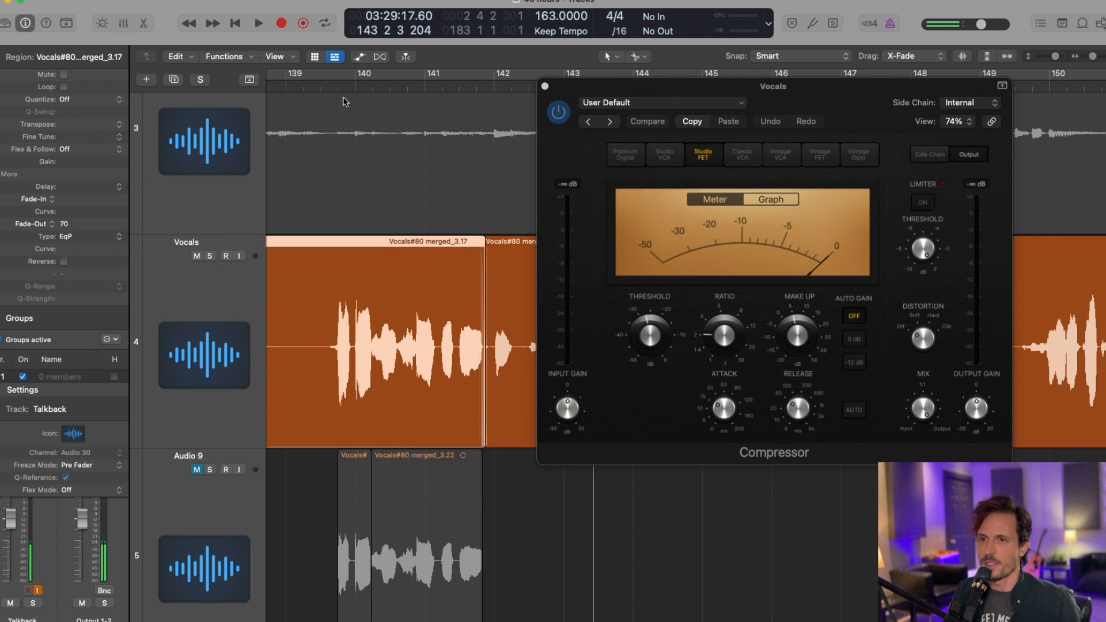
{"action": "left_click", "coordinate": [321, 86]}
{"action": "key", "text": "space"}
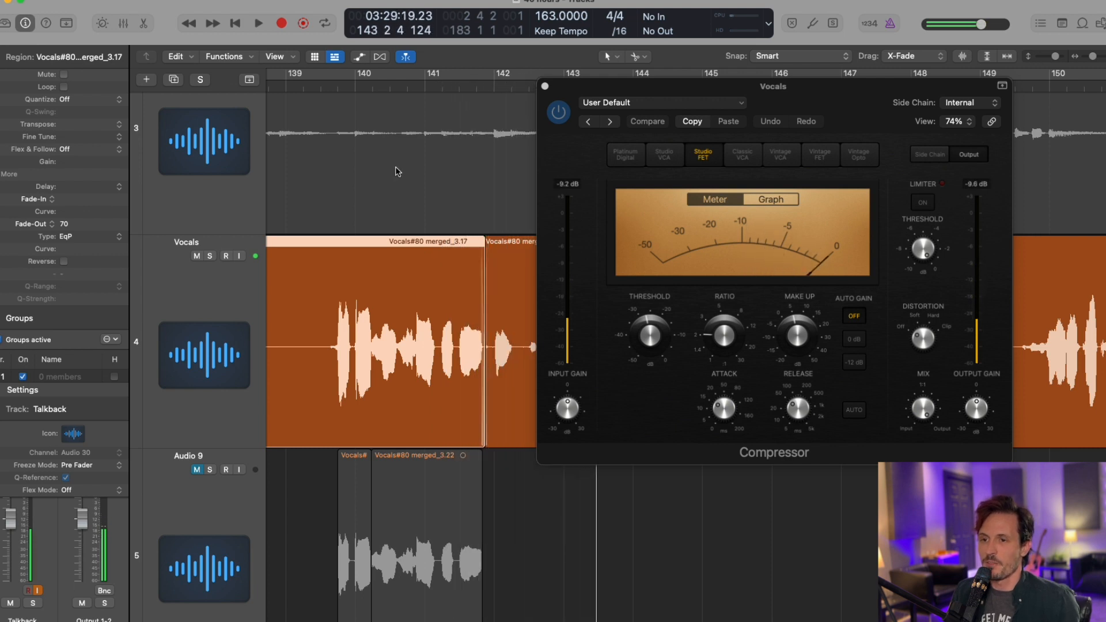
Undo the swap to the unadjusted vocal, replay the gain-adjusted phrase for comparison, and close the Compressor.
{"action": "key", "text": "super+z"}
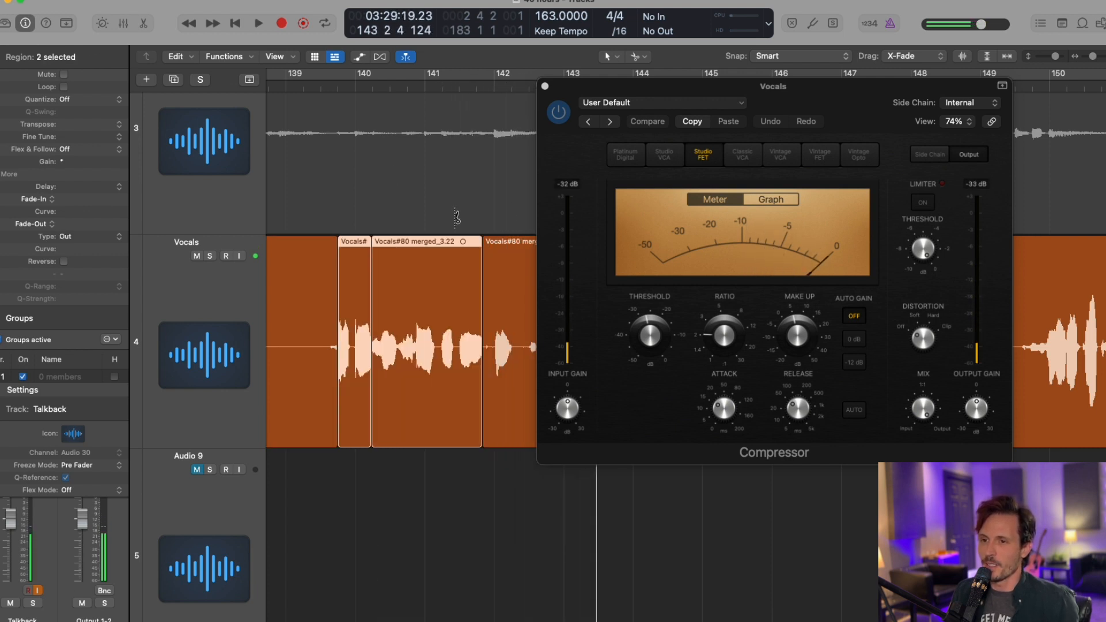
{"action": "left_click", "coordinate": [319, 89]}
{"action": "key", "text": "space"}
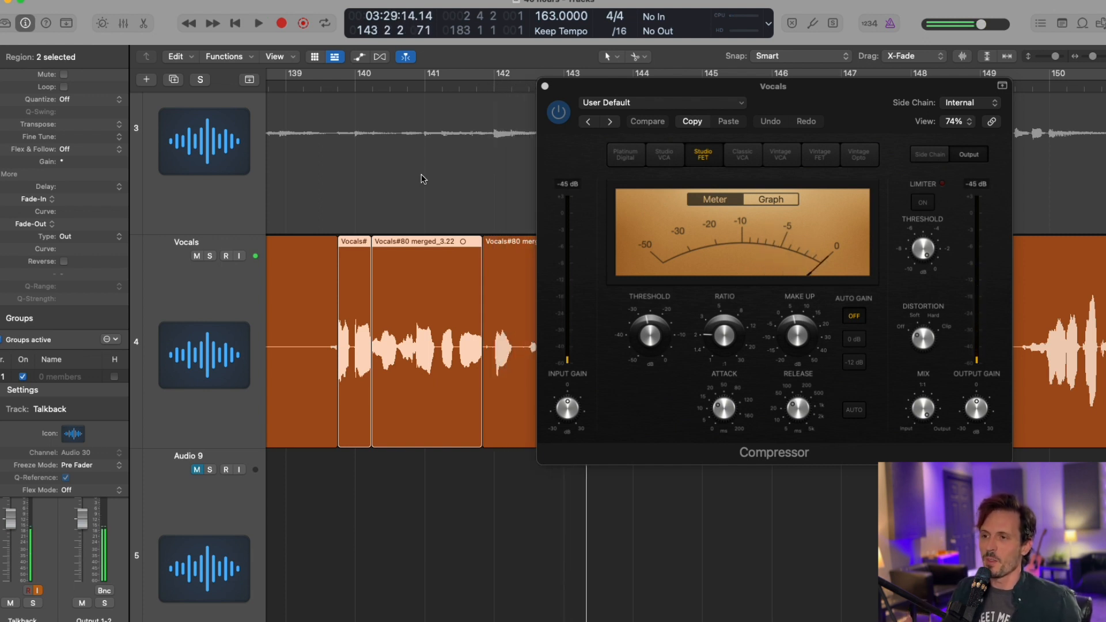
{"action": "left_click", "coordinate": [545, 86]}
Audition the earlier vocal phrase from 129 3 to about bar 132 for words that jump out.
{"action": "scroll", "coordinate": [645, 381], "scroll_direction": "left", "scroll_amount": 4}
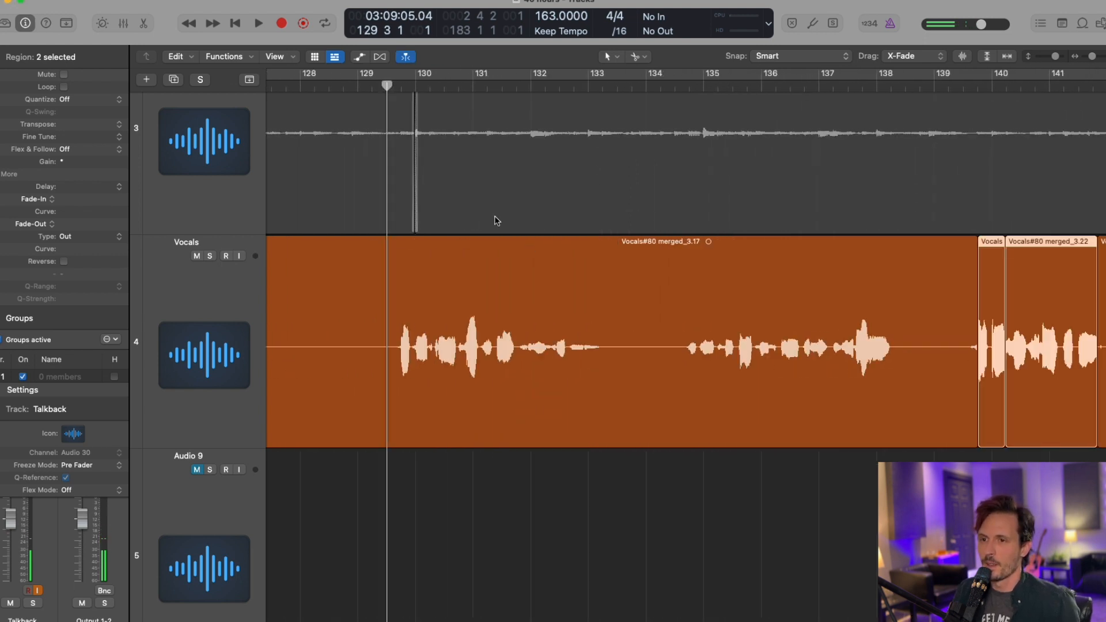
{"action": "key", "text": "space"}
{"action": "scroll", "coordinate": [567, 271], "scroll_direction": "right", "scroll_amount": 2}
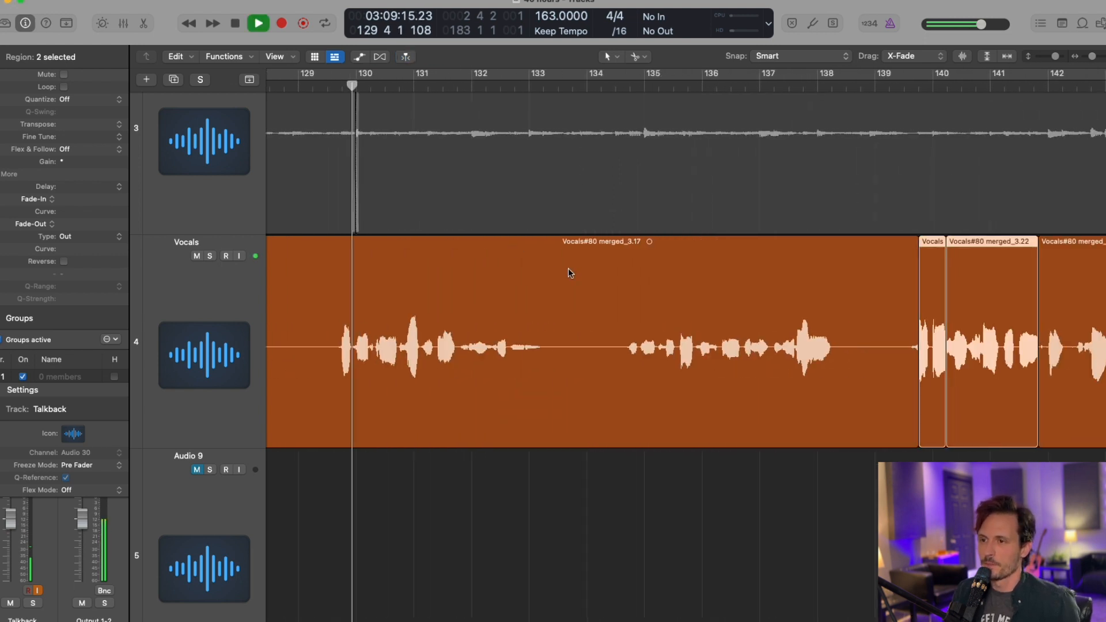
{"action": "scroll", "coordinate": [568, 269], "scroll_direction": "down", "scroll_amount": 2}
{"action": "scroll", "coordinate": [566, 269], "scroll_direction": "right", "scroll_amount": 1}
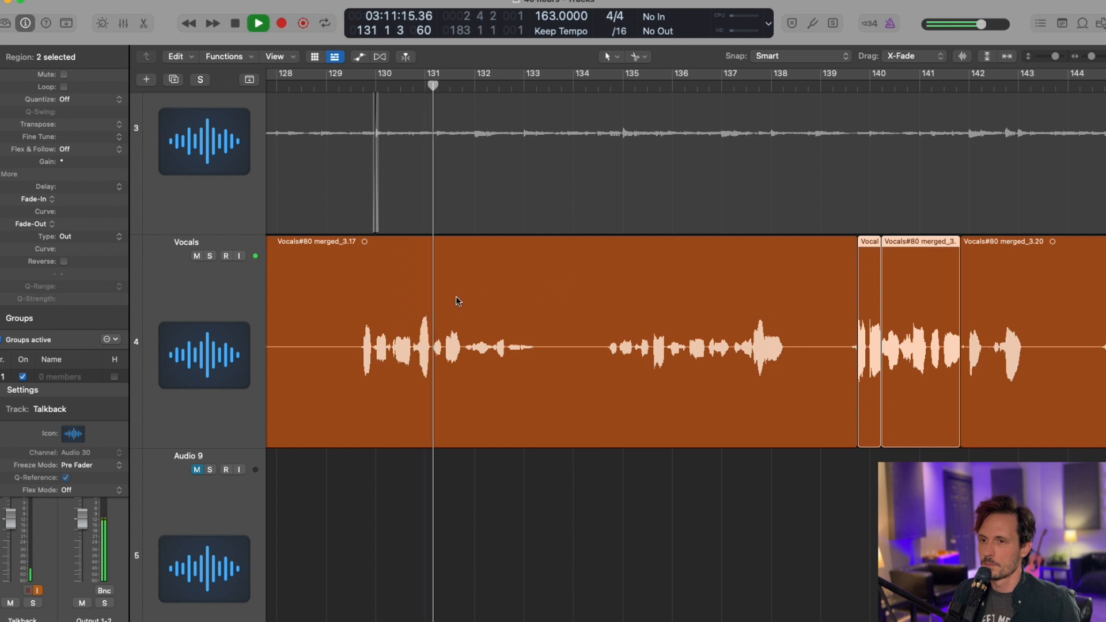
{"action": "scroll", "coordinate": [455, 297], "scroll_direction": "up", "scroll_amount": 3}
{"action": "scroll", "coordinate": [457, 300], "scroll_direction": "left", "scroll_amount": 6}
{"action": "key", "text": "space"}
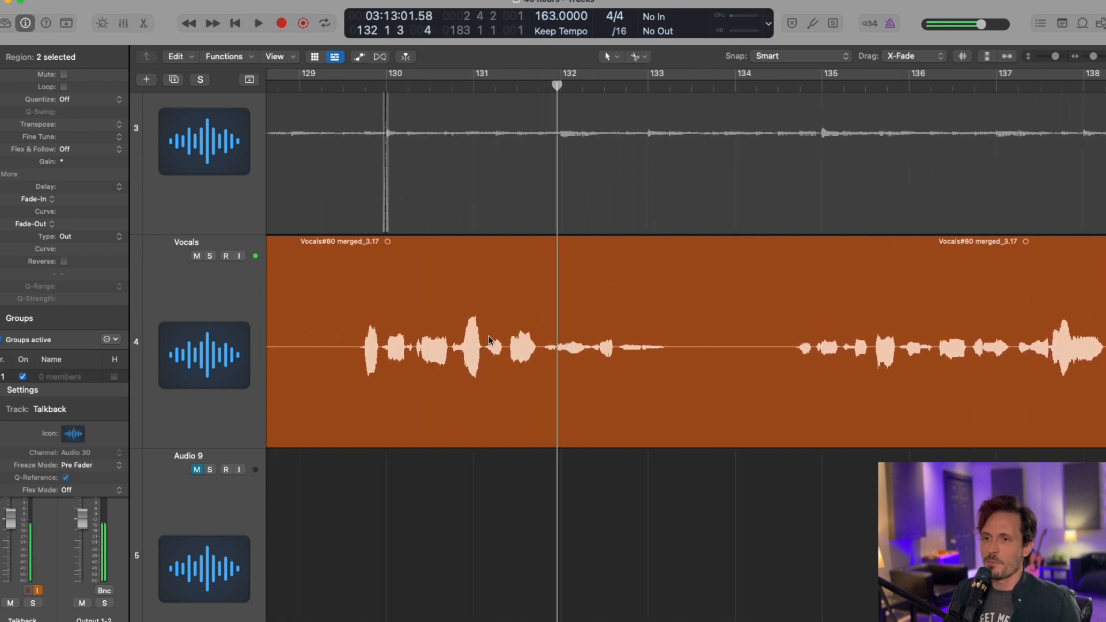
Split the Vocals region at 130 4 3 75, where the loud word just before bar 131 starts.
{"action": "scroll", "coordinate": [489, 341], "scroll_direction": "left", "scroll_amount": 2}
{"action": "left_click", "coordinate": [490, 337]}
{"action": "left_click", "coordinate": [551, 86]}
{"action": "scroll", "coordinate": [559, 367], "scroll_direction": "up", "scroll_amount": 10}
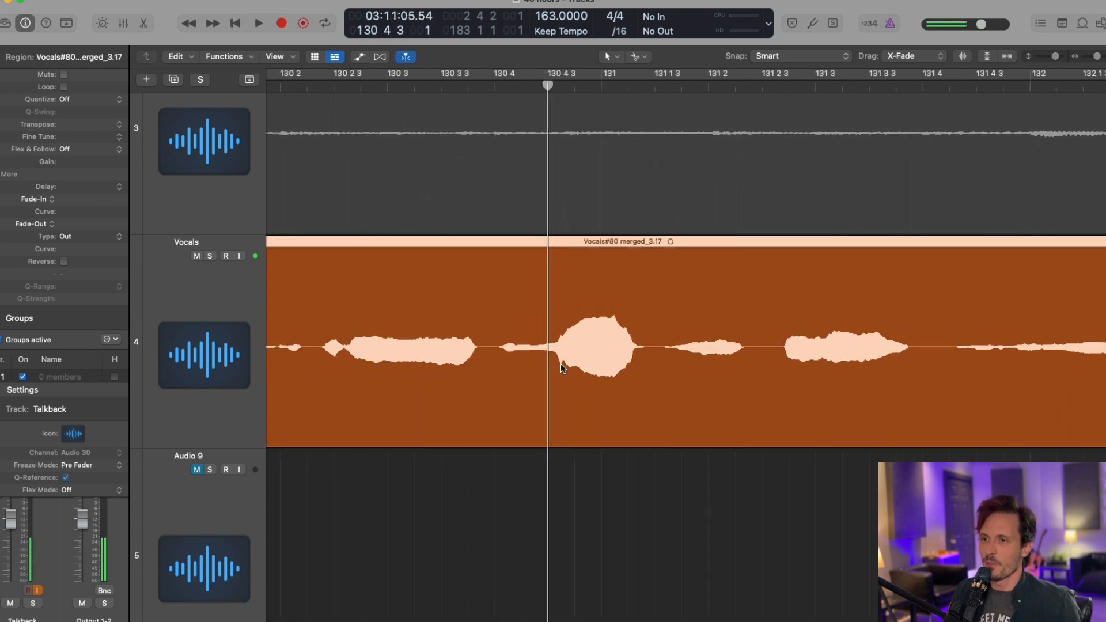
{"action": "left_click", "coordinate": [554, 348]}
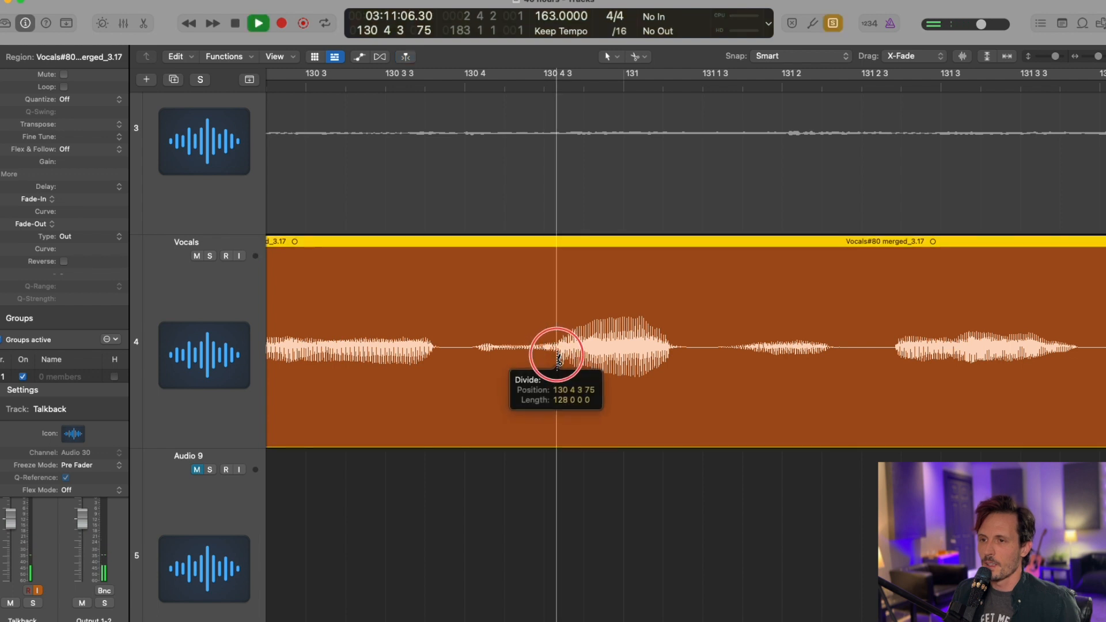
{"action": "scroll", "coordinate": [554, 348], "scroll_direction": "down", "scroll_amount": 2}
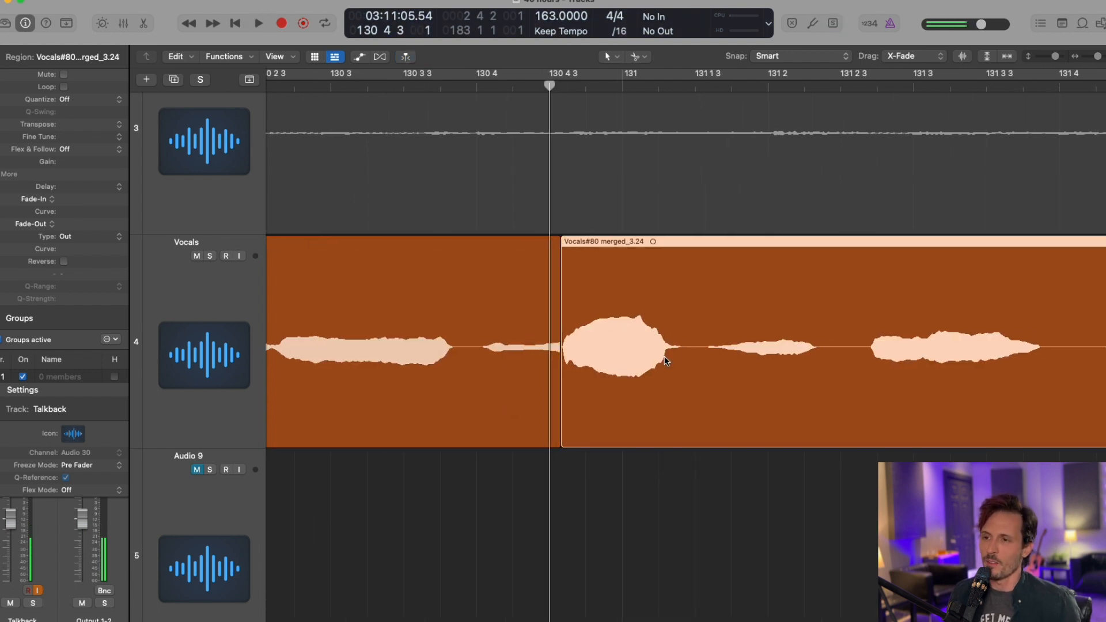
Split the Vocals region at 131 1 2 33, where the loud word ends, and inspect both cuts up close.
{"action": "scroll", "coordinate": [662, 357], "scroll_direction": "up", "scroll_amount": 2}
{"action": "left_click", "coordinate": [689, 358]}
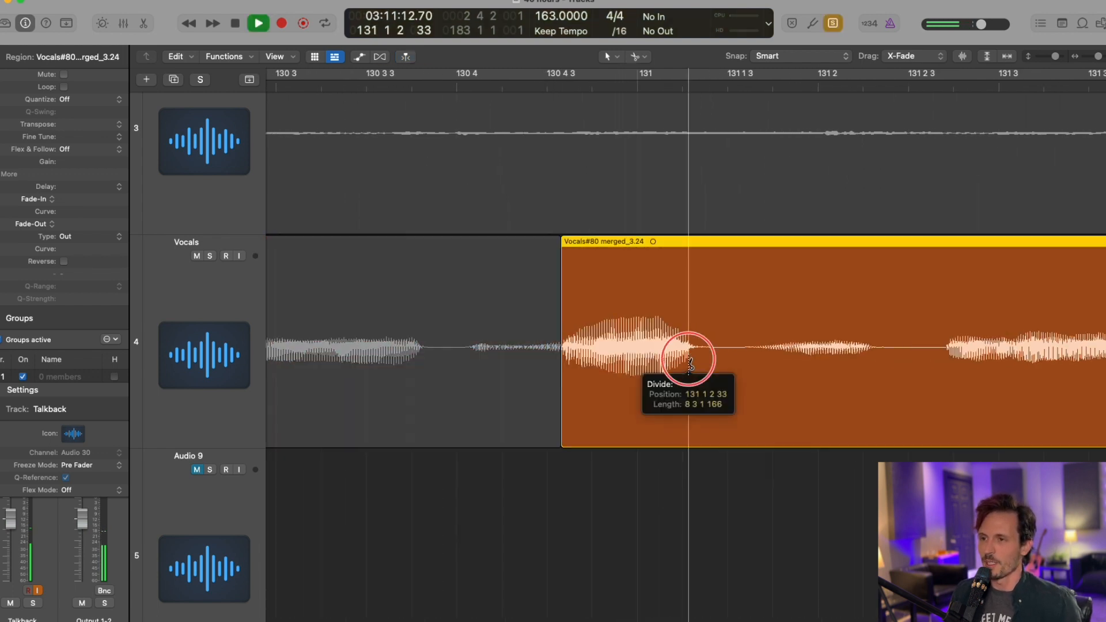
{"action": "scroll", "coordinate": [654, 367], "scroll_direction": "down", "scroll_amount": 2}
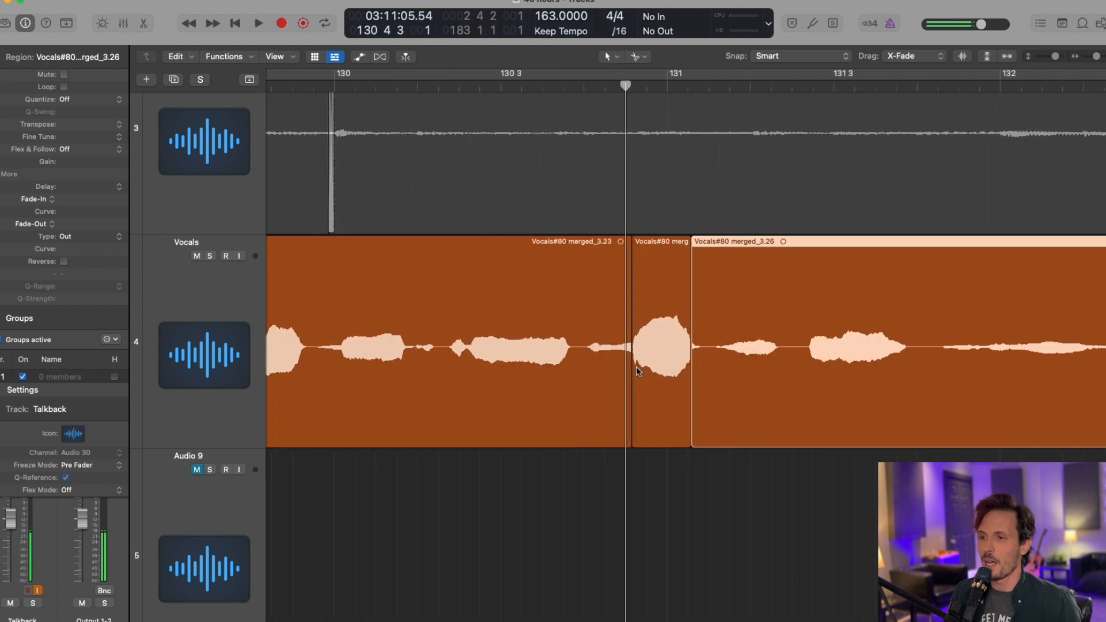
{"action": "scroll", "coordinate": [636, 366], "scroll_direction": "up", "scroll_amount": 3}
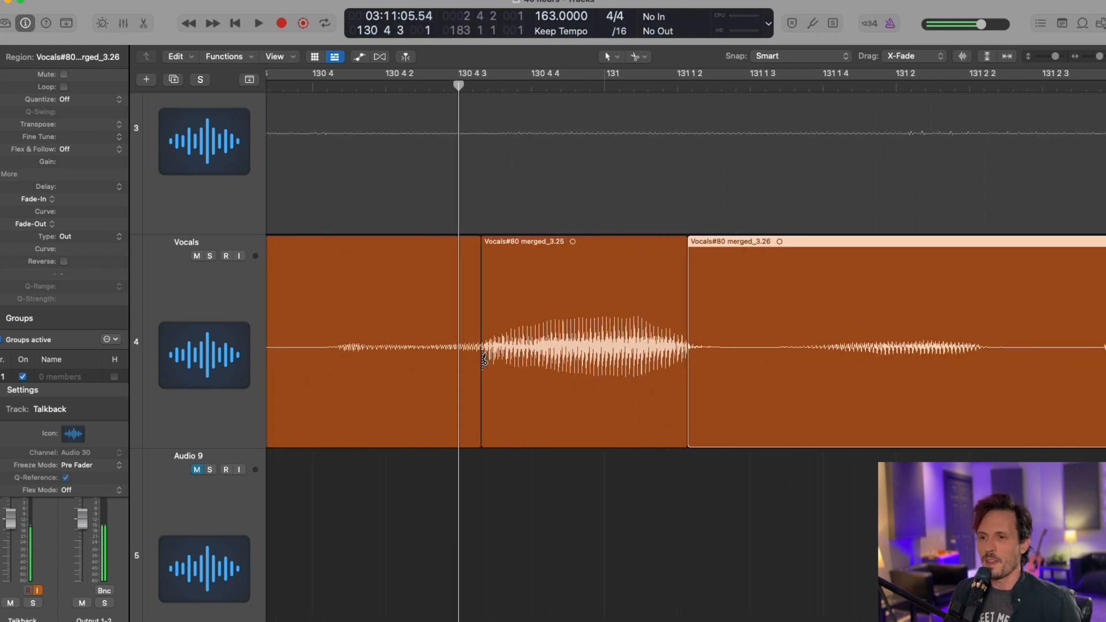
{"action": "scroll", "coordinate": [692, 360], "scroll_direction": "down", "scroll_amount": 3}
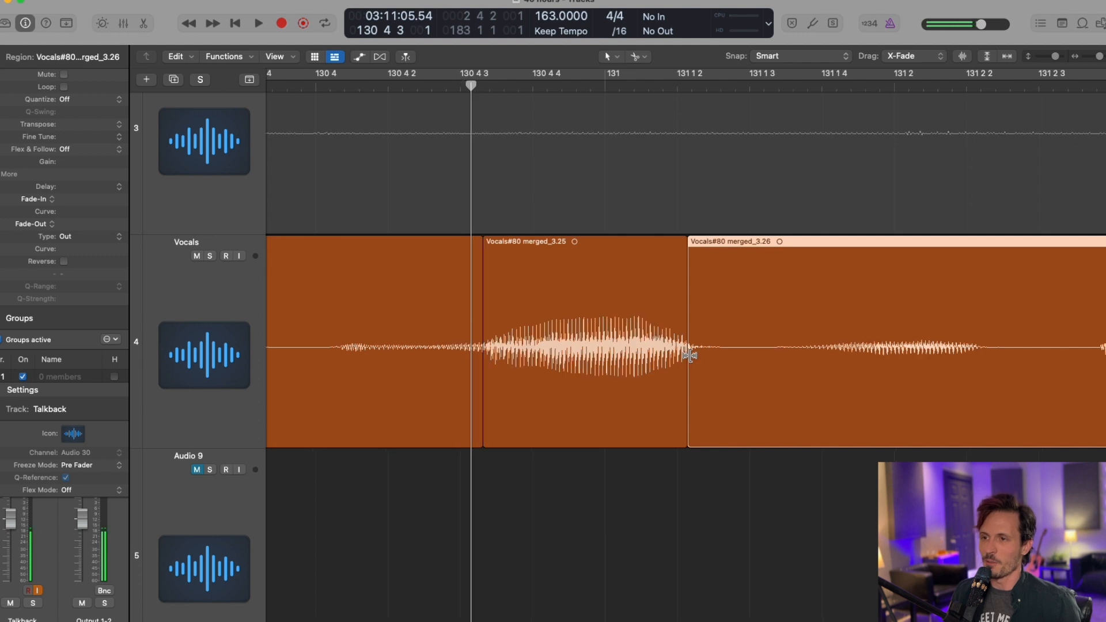
Select the isolated loud word around bar 131, set its region gain to -1.7 dB, and audition it in context.
{"action": "left_click", "coordinate": [667, 351]}
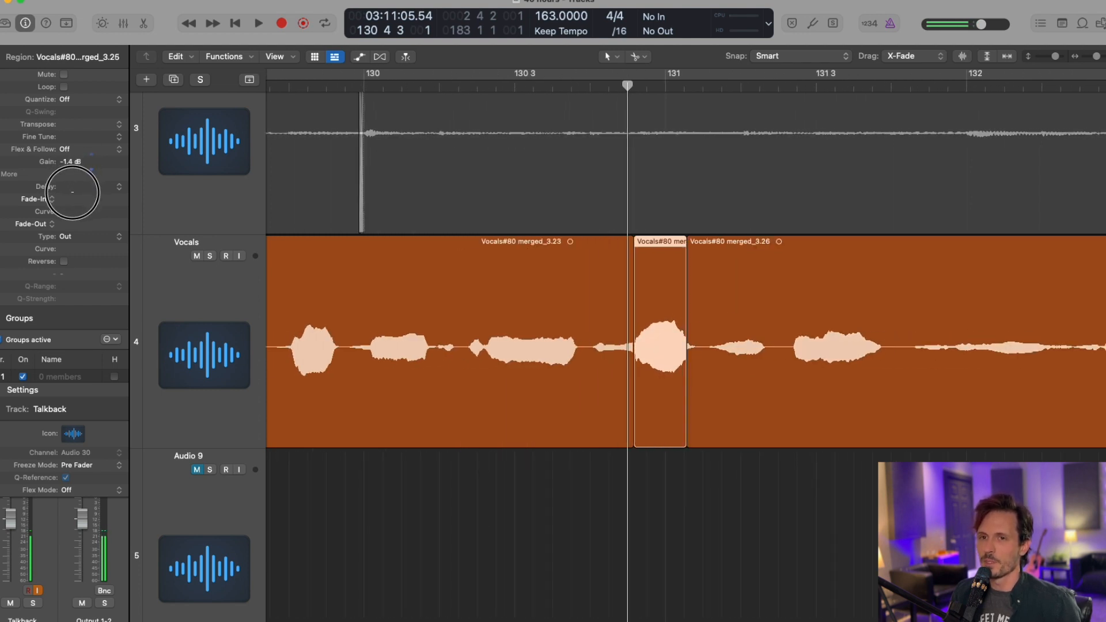
{"action": "scroll", "coordinate": [573, 265], "scroll_direction": "down", "scroll_amount": 3}
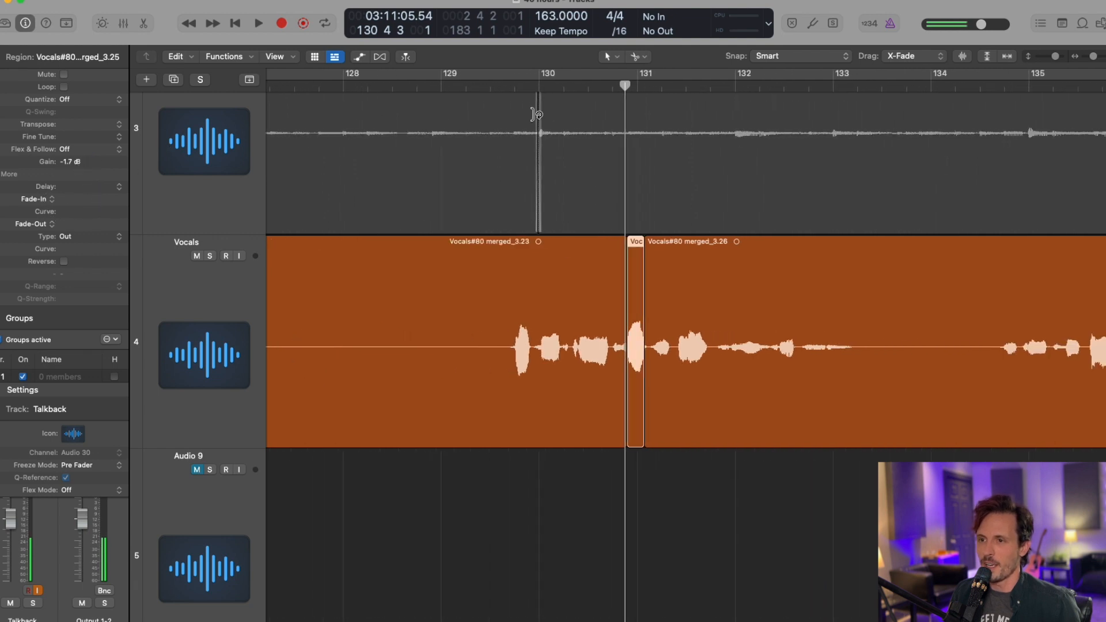
{"action": "key", "text": "space"}
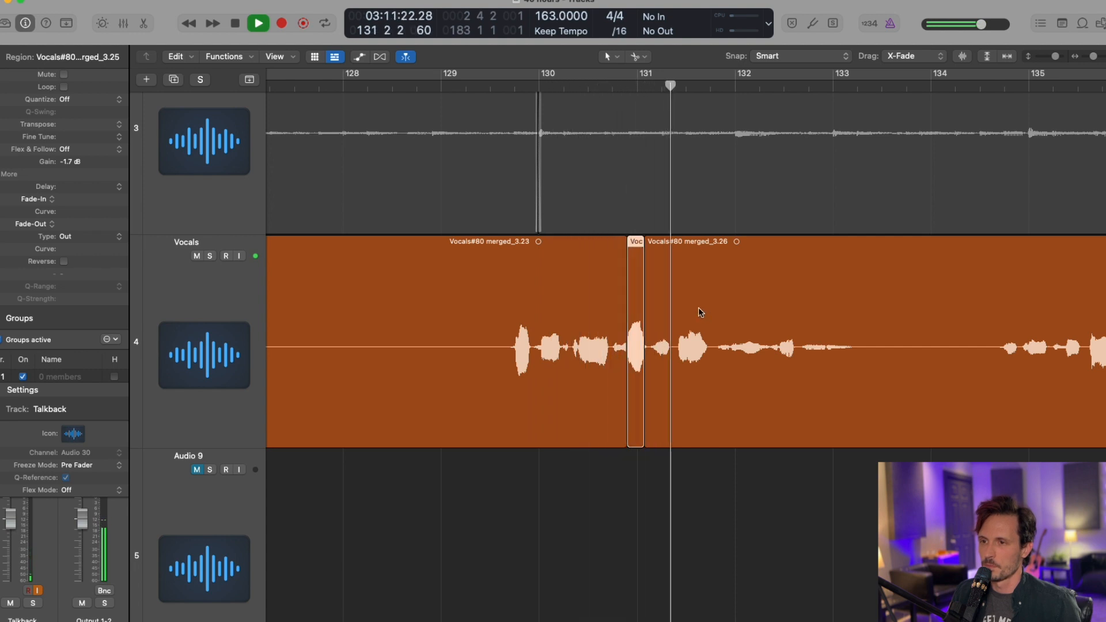
{"action": "key", "text": "space"}
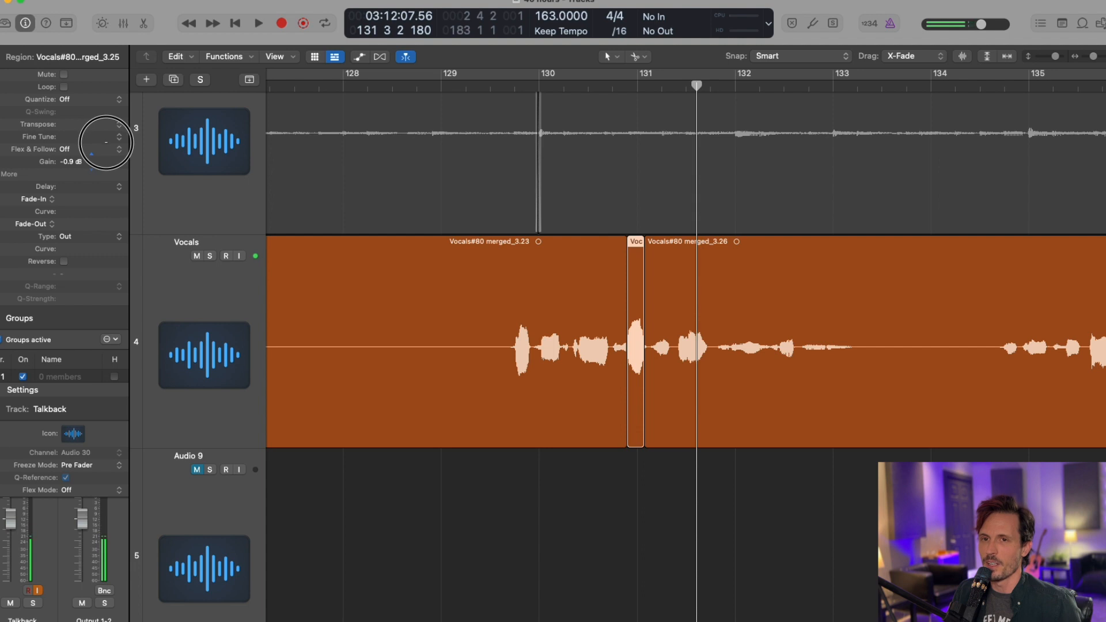
Set the isolated word's region gain to -0.9 dB and replay the phrase from just after bar 130.
{"action": "left_click", "coordinate": [564, 85]}
{"action": "key", "text": "space"}
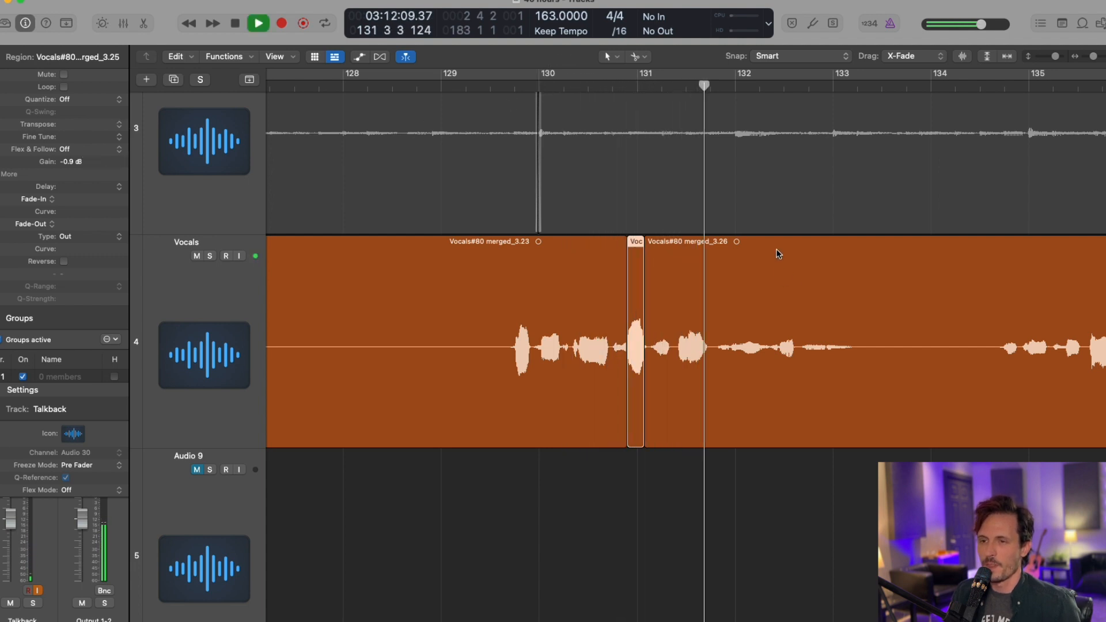
Audition the Vocals from bar 145 through the loud phrase at bars 150 to 152.
{"action": "key", "text": "space"}
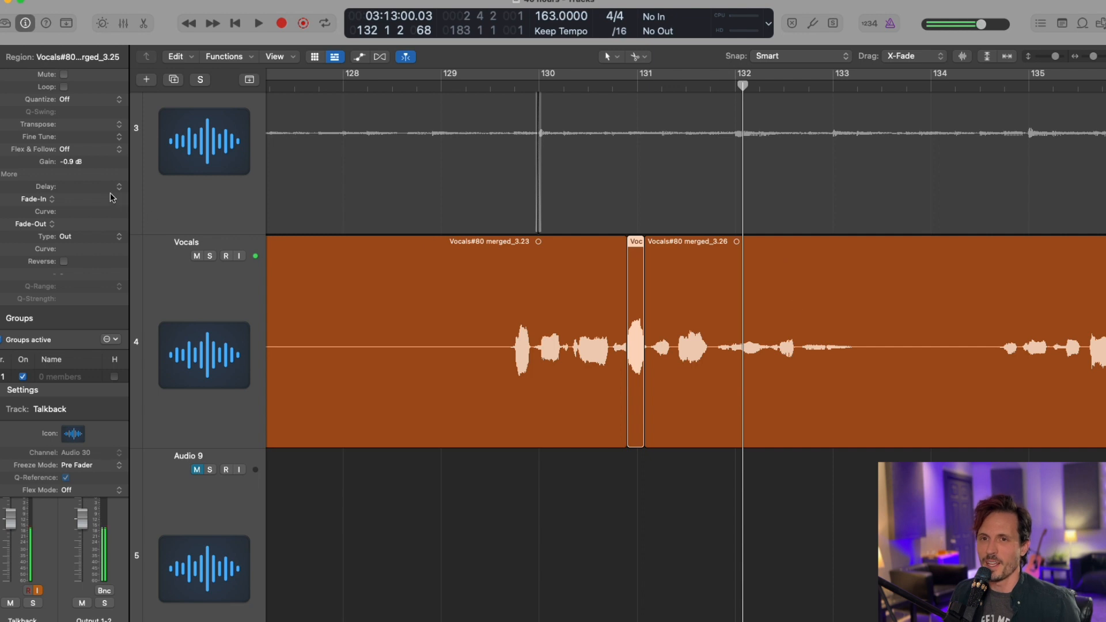
{"action": "scroll", "coordinate": [849, 336], "scroll_direction": "right", "scroll_amount": 15}
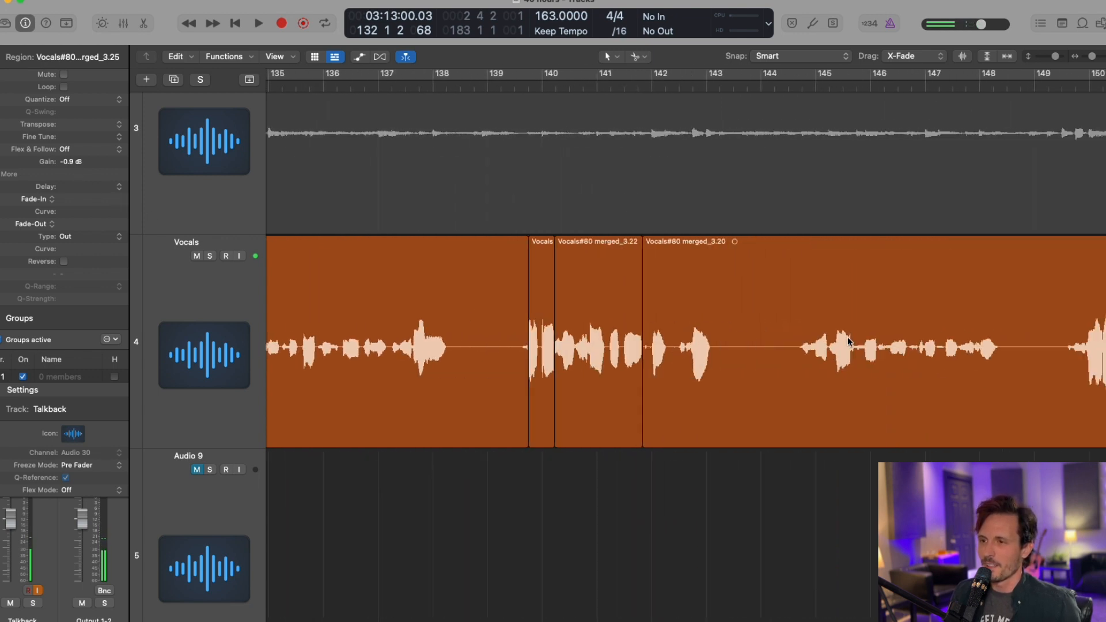
{"action": "key", "text": "super+Left"}
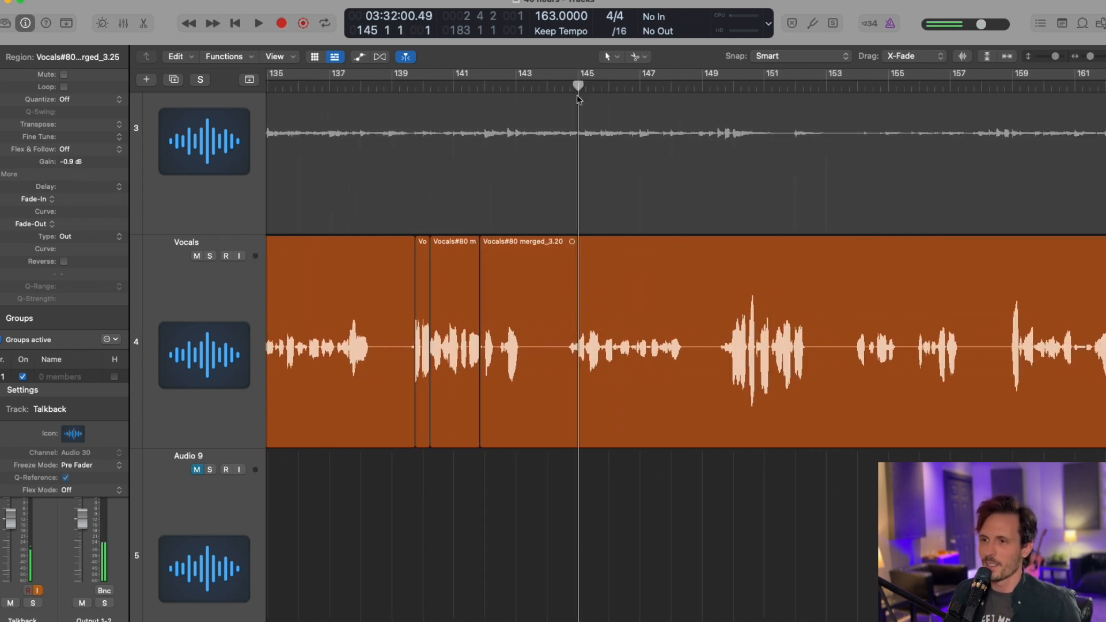
{"action": "key", "text": "space"}
{"action": "scroll", "coordinate": [714, 254], "scroll_direction": "right", "scroll_amount": 4}
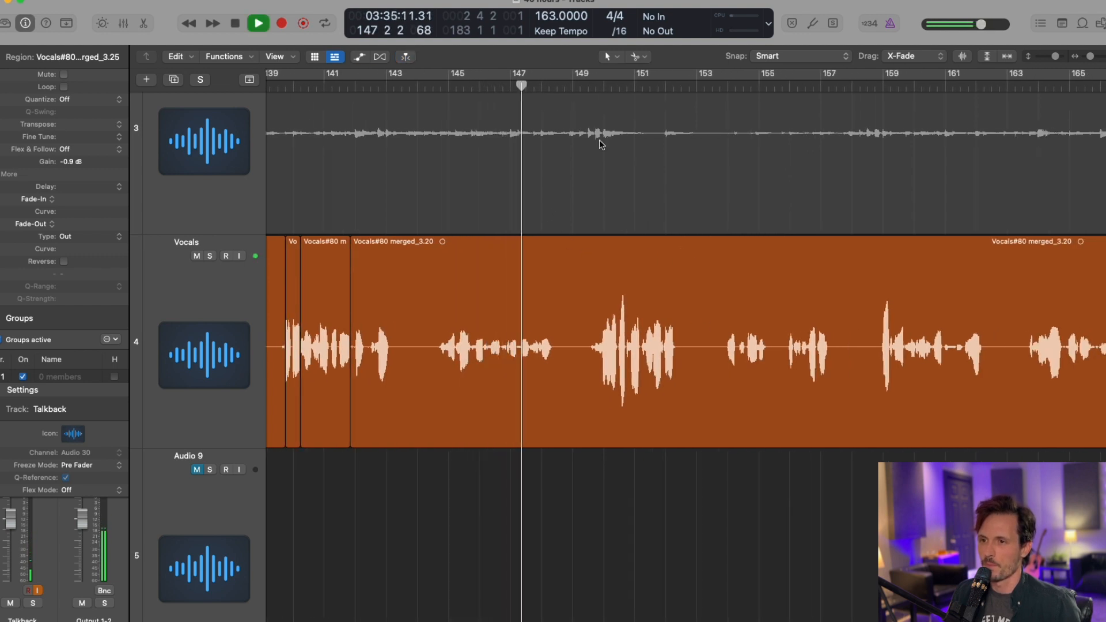
{"action": "key", "text": "super+Right"}
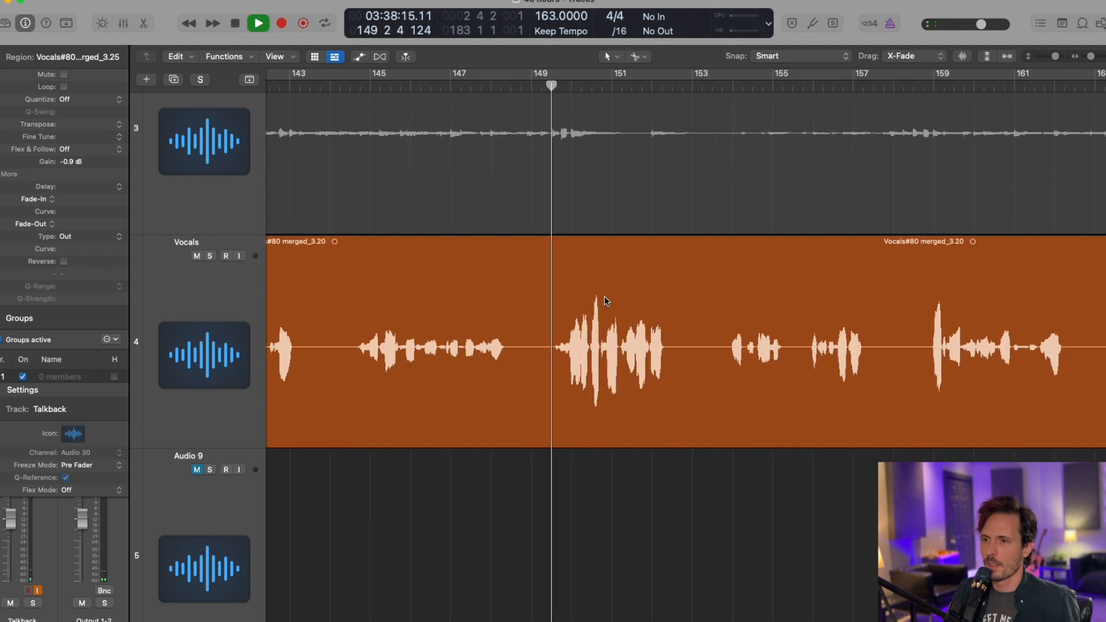
{"action": "key", "text": "super+Right"}
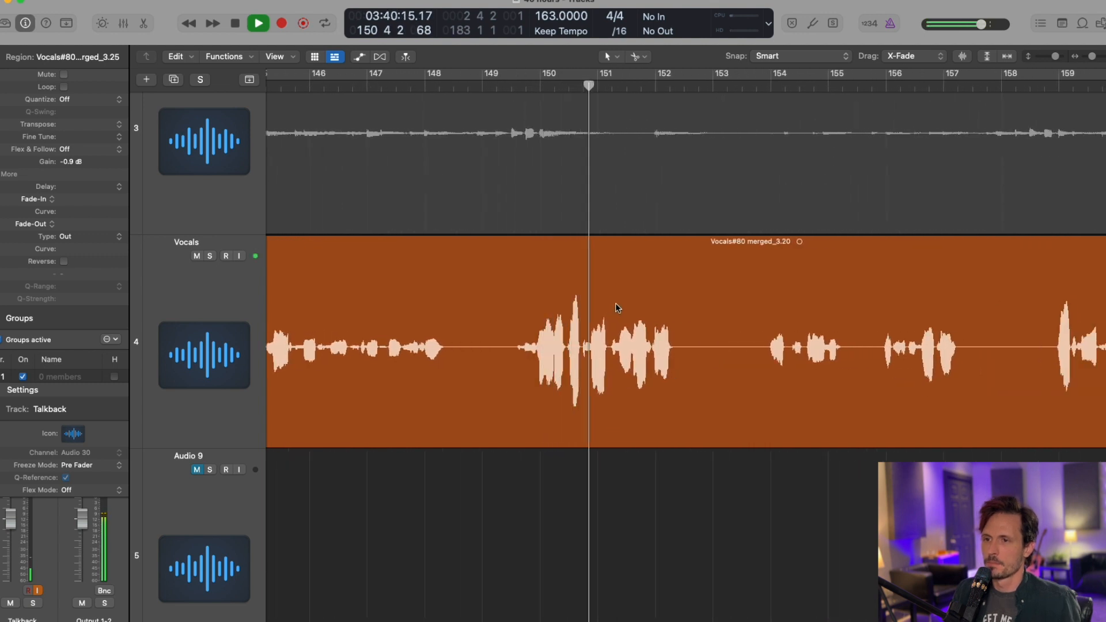
{"action": "scroll", "coordinate": [599, 305], "scroll_direction": "left", "scroll_amount": 3}
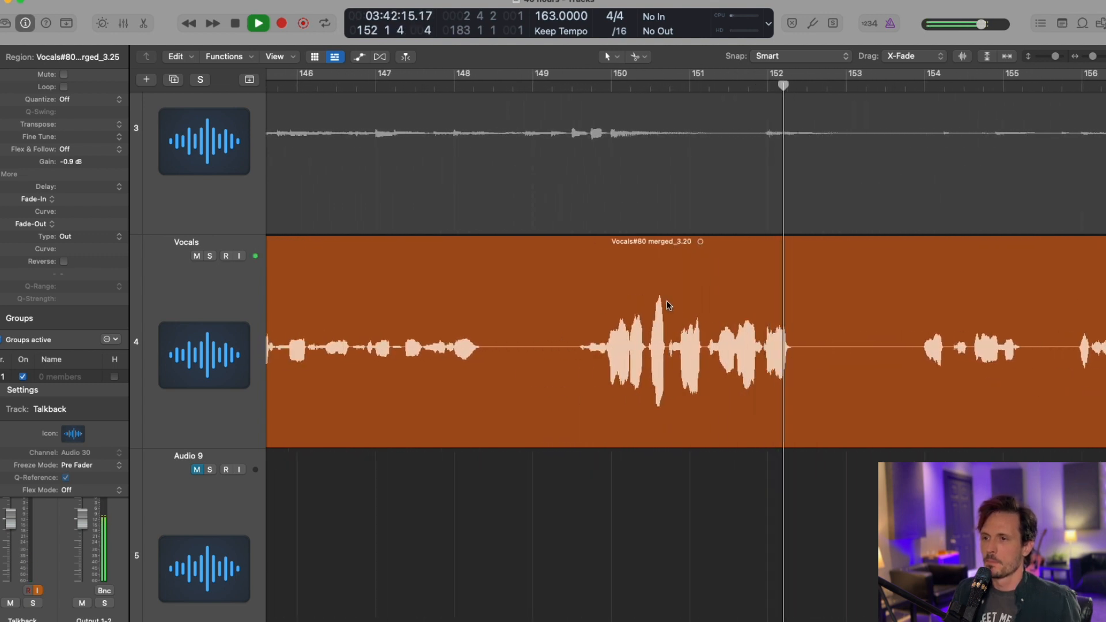
{"action": "key", "text": "space"}
Select the Vocals region containing bar 150 and split it at 149 4 4 191, where the loud phrase begins.
{"action": "scroll", "coordinate": [662, 308], "scroll_direction": "left", "scroll_amount": 2}
{"action": "left_click", "coordinate": [648, 314]}
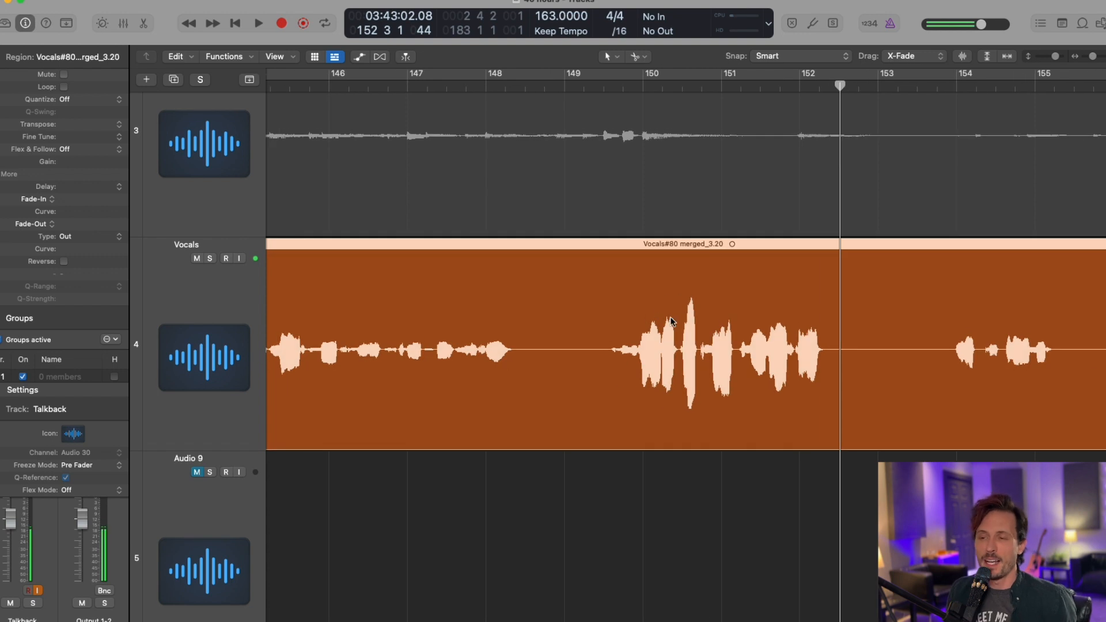
{"action": "key", "text": "super+Right"}
{"action": "key", "text": "super+Right"}
{"action": "key", "text": "super+Right"}
{"action": "scroll", "coordinate": [662, 331], "scroll_direction": "left", "scroll_amount": 2}
{"action": "key", "text": "super+Right"}
{"action": "key", "text": "super+Right"}
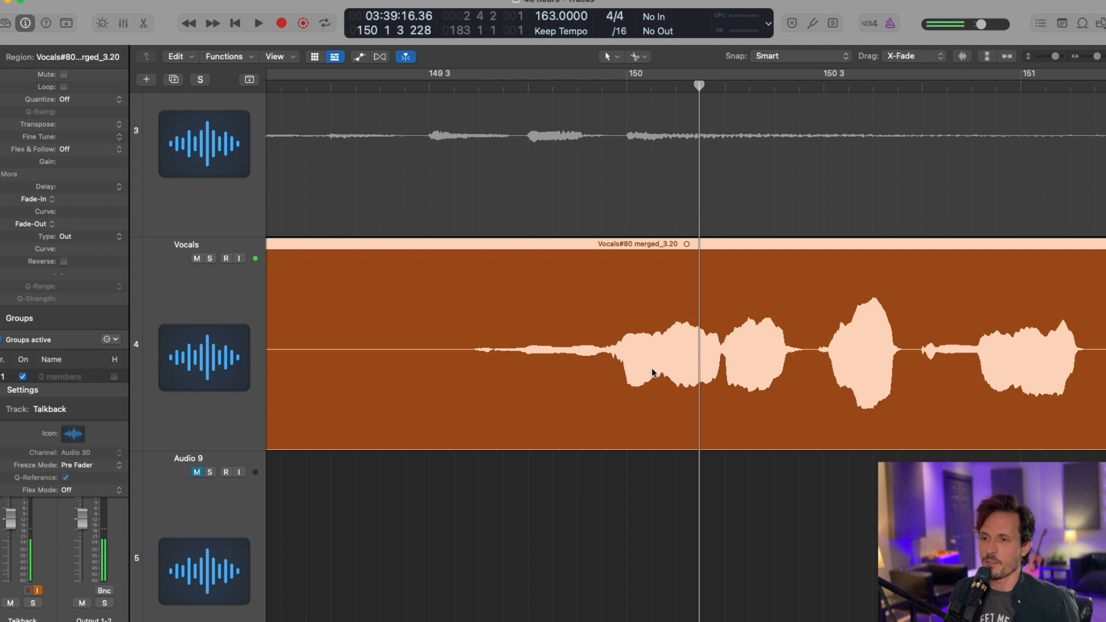
{"action": "scroll", "coordinate": [612, 361], "scroll_direction": "right", "scroll_amount": 3}
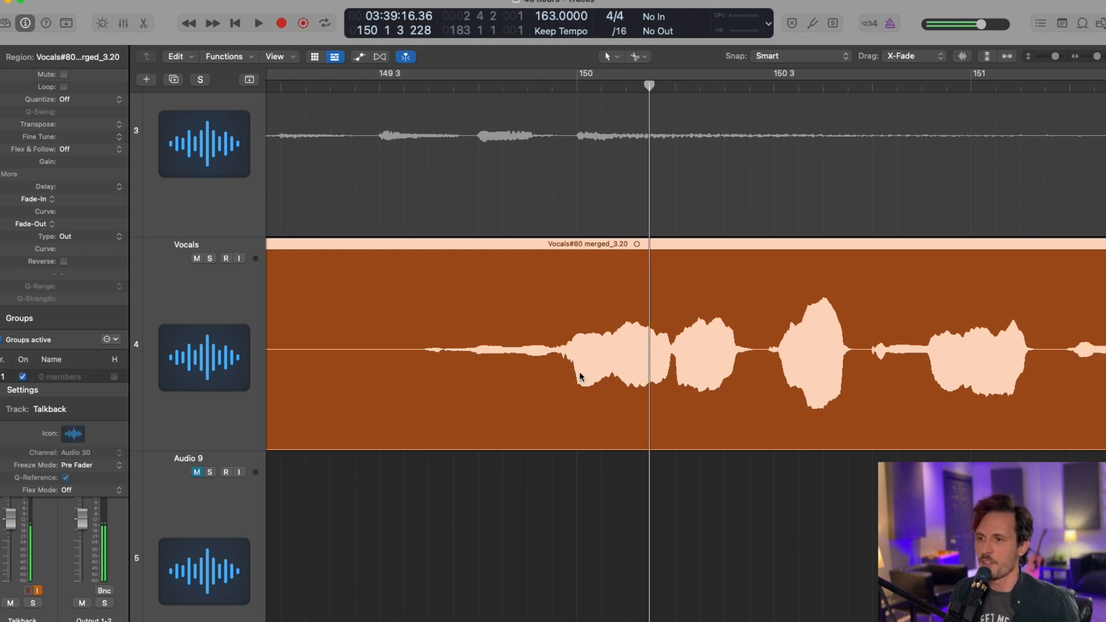
{"action": "key", "text": "super+Left"}
{"action": "key", "text": "super+Left"}
{"action": "scroll", "coordinate": [765, 365], "scroll_direction": "left", "scroll_amount": 4}
{"action": "key", "text": "super+Left"}
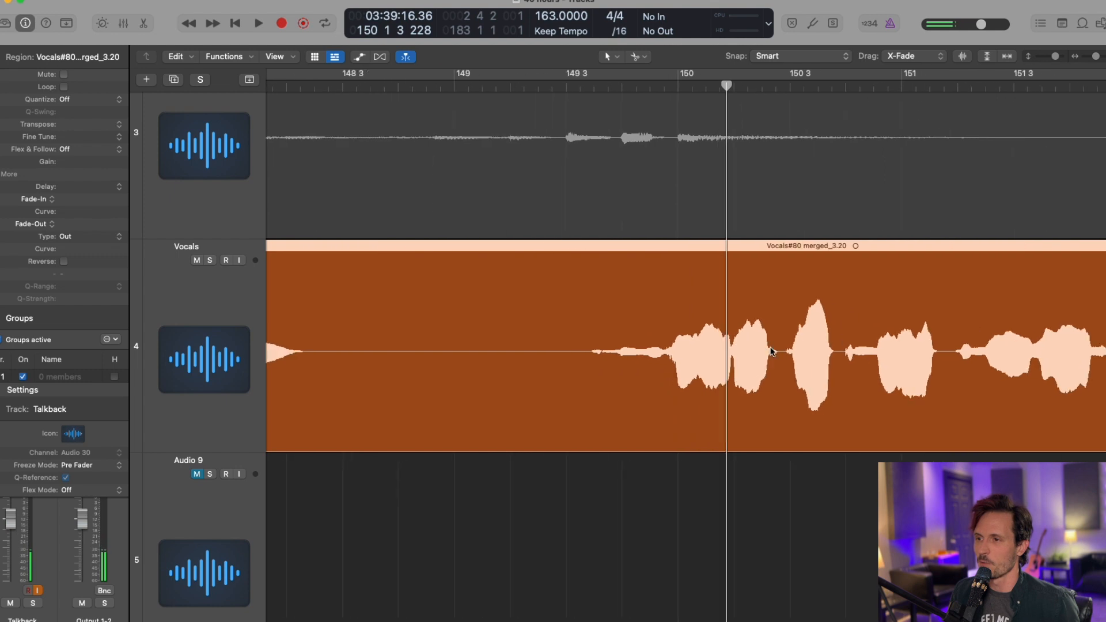
{"action": "scroll", "coordinate": [772, 352], "scroll_direction": "right", "scroll_amount": 10}
{"action": "key", "text": "super+Right"}
{"action": "key", "text": "super+Right"}
{"action": "scroll", "coordinate": [772, 352], "scroll_direction": "left", "scroll_amount": 10}
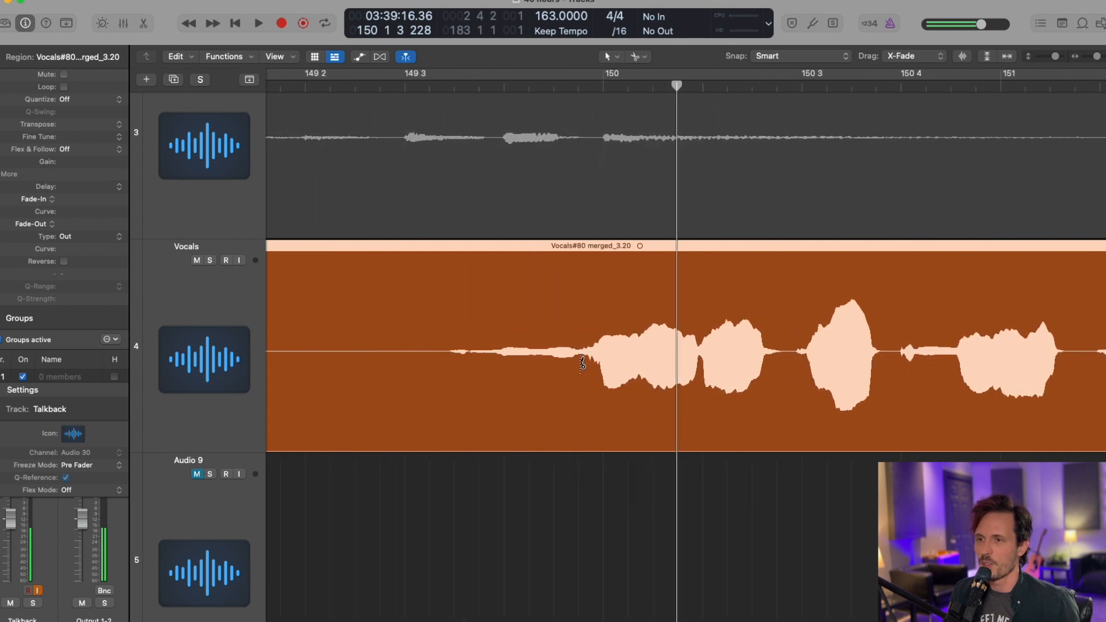
{"action": "left_click_drag", "start_coordinate": [579, 358], "coordinate": [600, 377]}
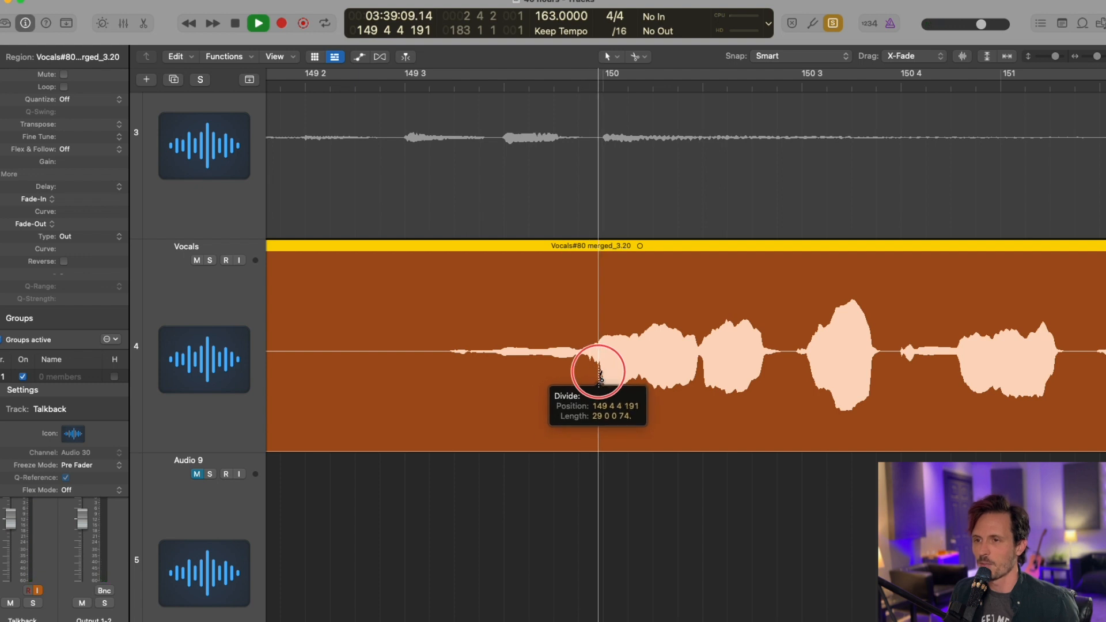
{"action": "left_click_drag", "start_coordinate": [599, 377], "coordinate": [598, 377]}
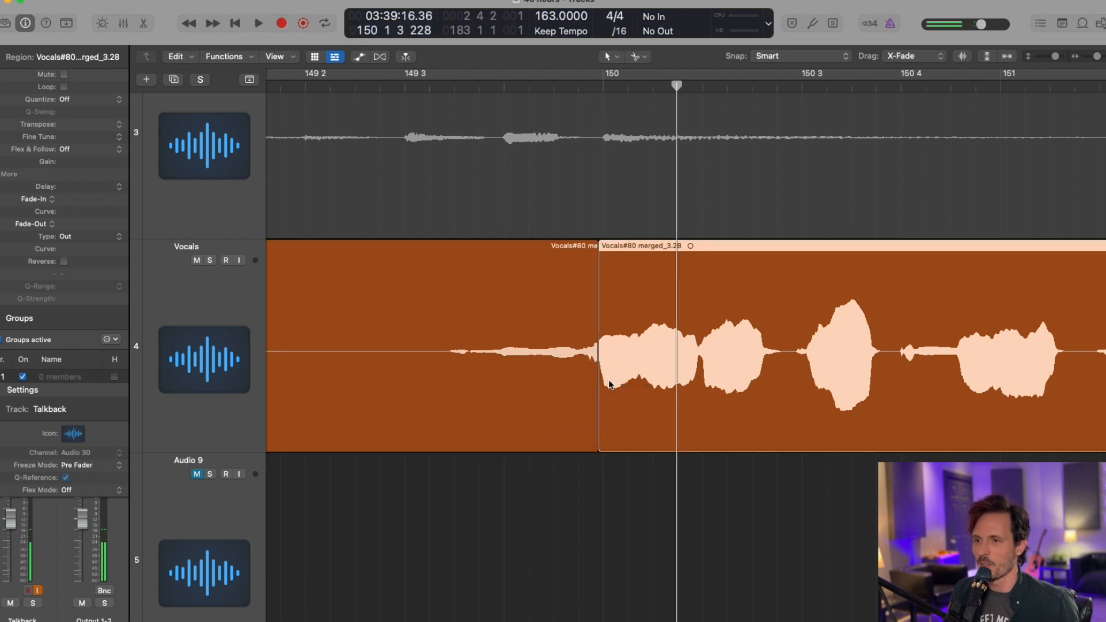
Split the Vocals region where the loud phrase ends just after bar 152, then audition and inspect the cut up close.
{"action": "scroll", "coordinate": [607, 365], "scroll_direction": "right", "scroll_amount": 10}
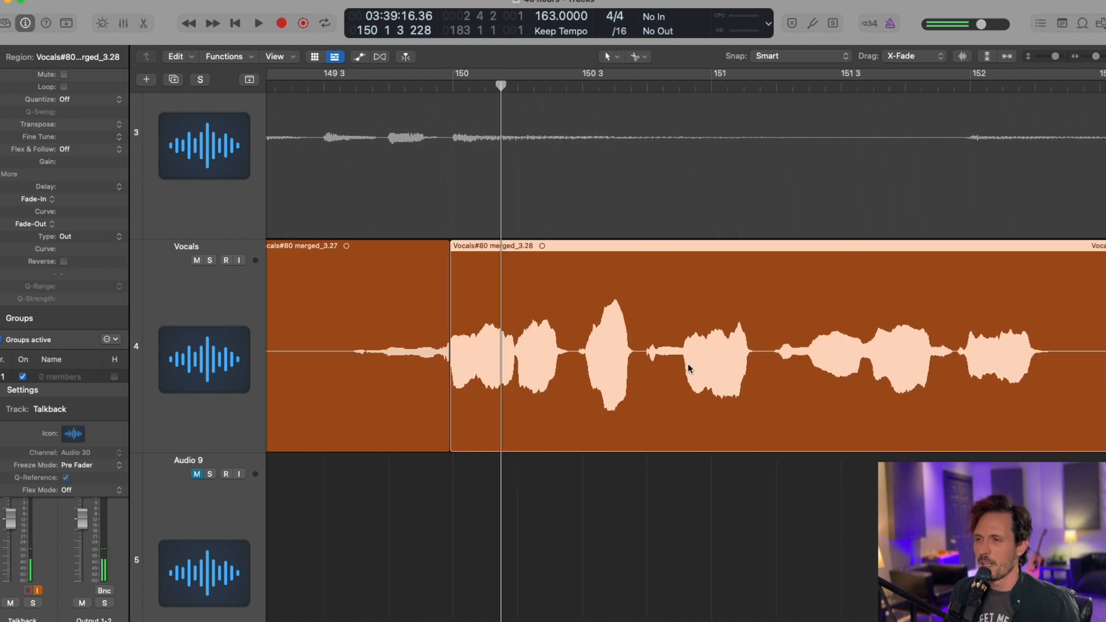
{"action": "left_click_drag", "start_coordinate": [809, 369], "coordinate": [811, 370]}
{"action": "scroll", "coordinate": [818, 370], "scroll_direction": "left", "scroll_amount": 1}
{"action": "scroll", "coordinate": [818, 371], "scroll_direction": "down", "scroll_amount": 3}
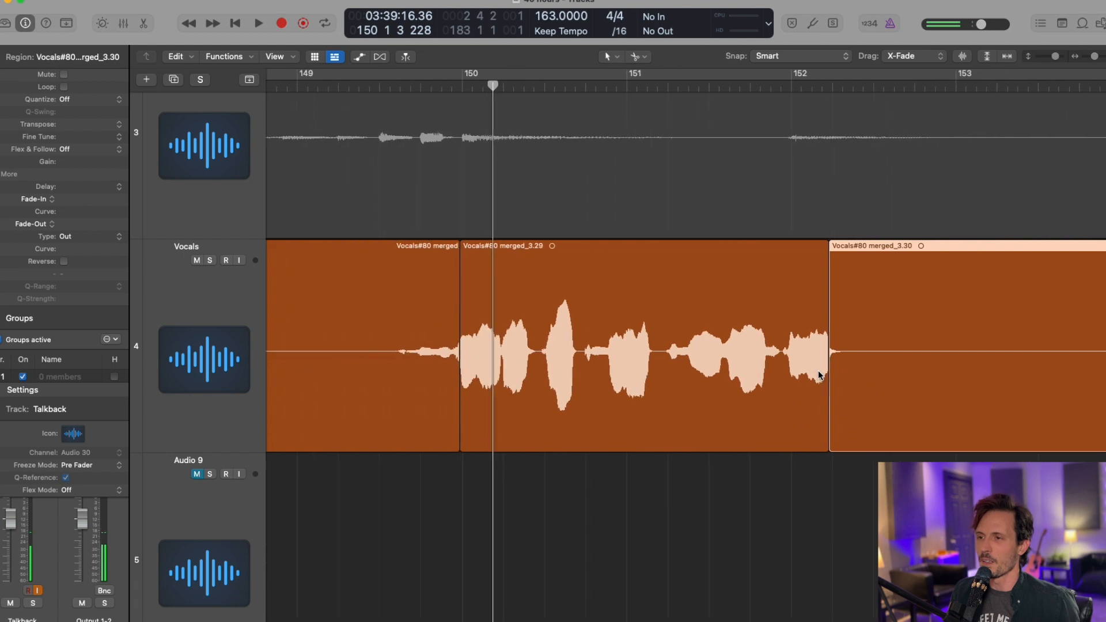
{"action": "left_click", "coordinate": [803, 88]}
{"action": "key", "text": "space"}
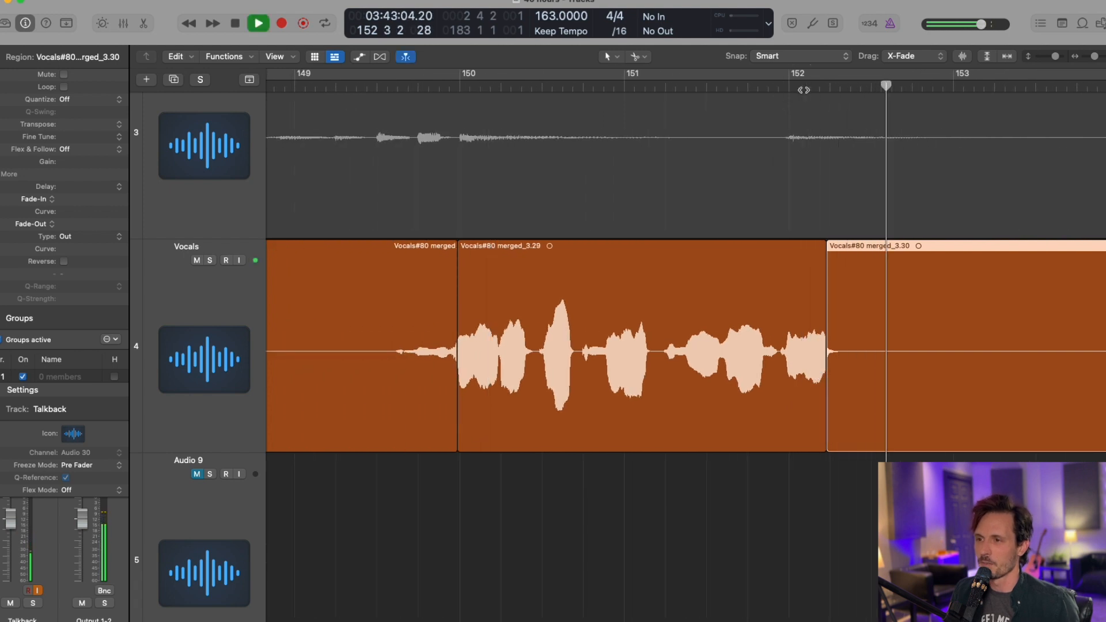
{"action": "key", "text": "space"}
{"action": "scroll", "coordinate": [780, 195], "scroll_direction": "down", "scroll_amount": 4}
{"action": "scroll", "coordinate": [707, 301], "scroll_direction": "left", "scroll_amount": 1}
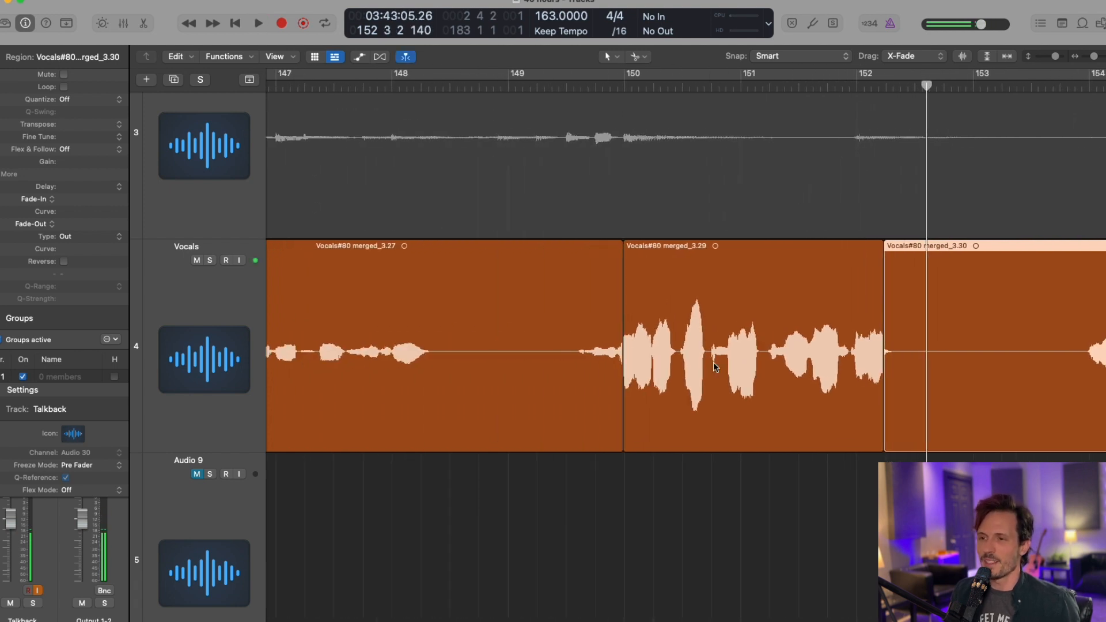
{"action": "scroll", "coordinate": [846, 363], "scroll_direction": "up", "scroll_amount": 5}
{"action": "scroll", "coordinate": [846, 363], "scroll_direction": "up", "scroll_amount": 3}
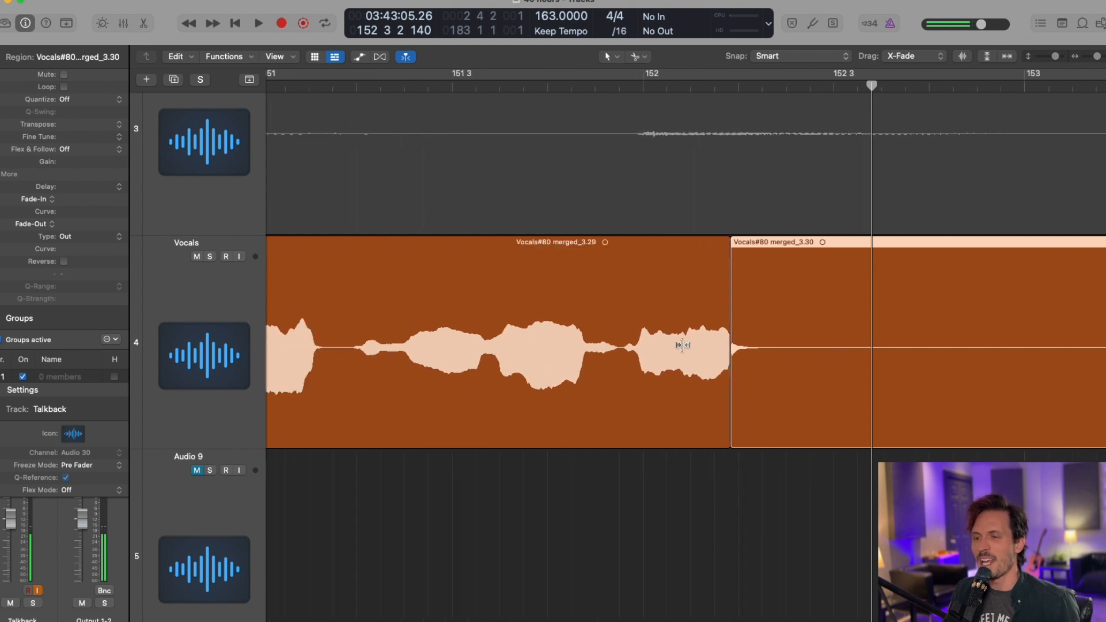
{"action": "scroll", "coordinate": [717, 363], "scroll_direction": "up", "scroll_amount": 1}
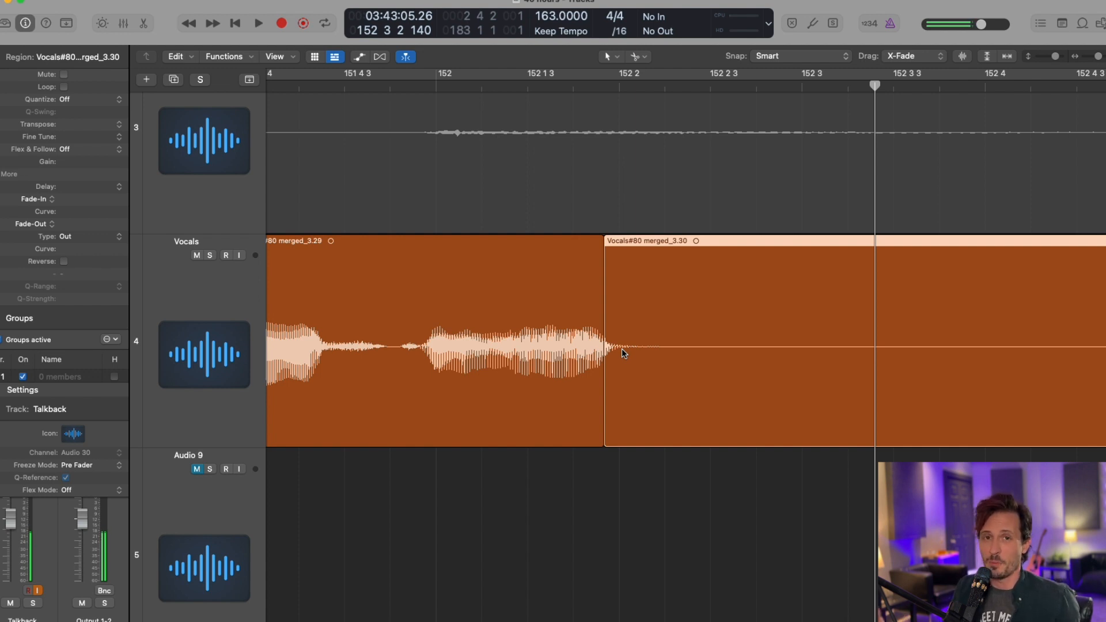
Select the isolated phrase at bars 150 to 152, set its region gain to -1.7 dB, and audition it in context.
{"action": "scroll", "coordinate": [620, 348], "scroll_direction": "down", "scroll_amount": 6}
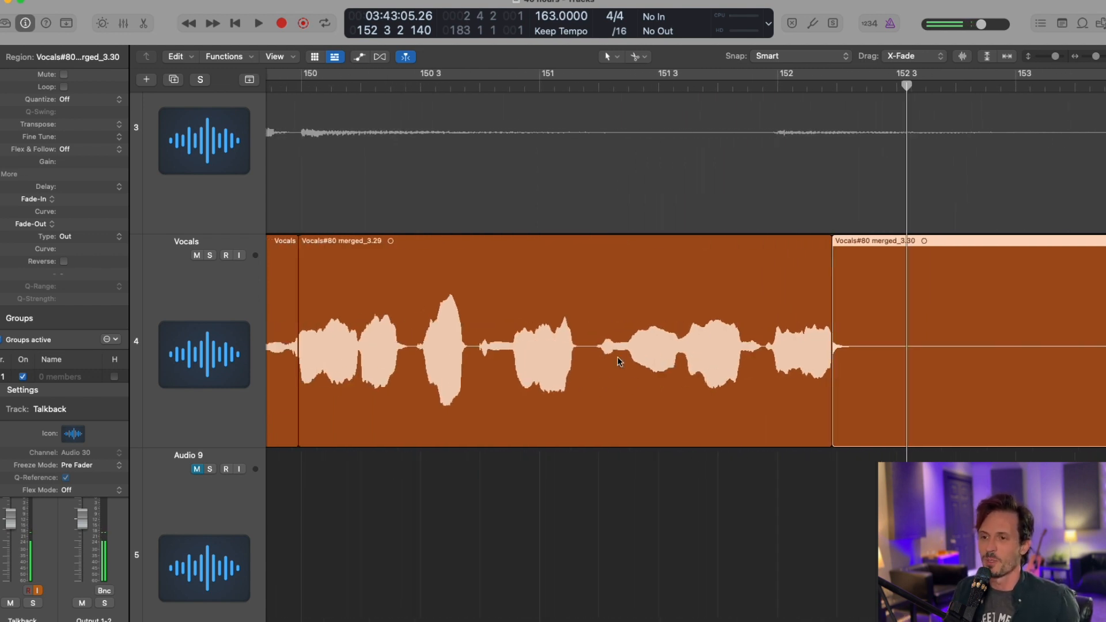
{"action": "scroll", "coordinate": [651, 350], "scroll_direction": "down", "scroll_amount": 2}
{"action": "left_click", "coordinate": [645, 350]}
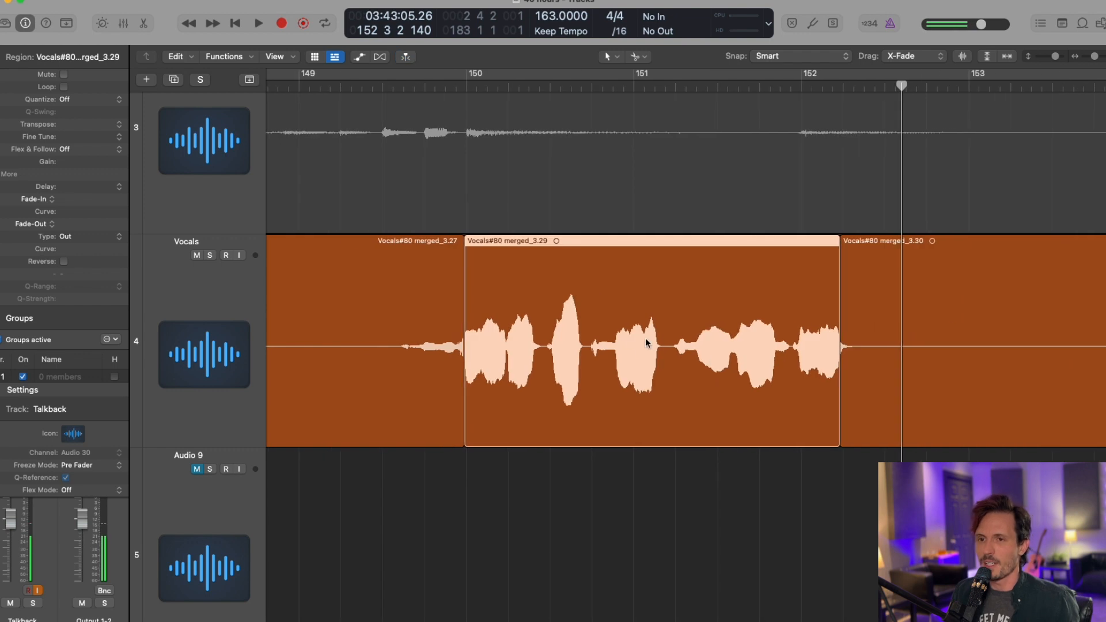
{"action": "left_click_drag", "start_coordinate": [77, 164], "coordinate": [72, 204]}
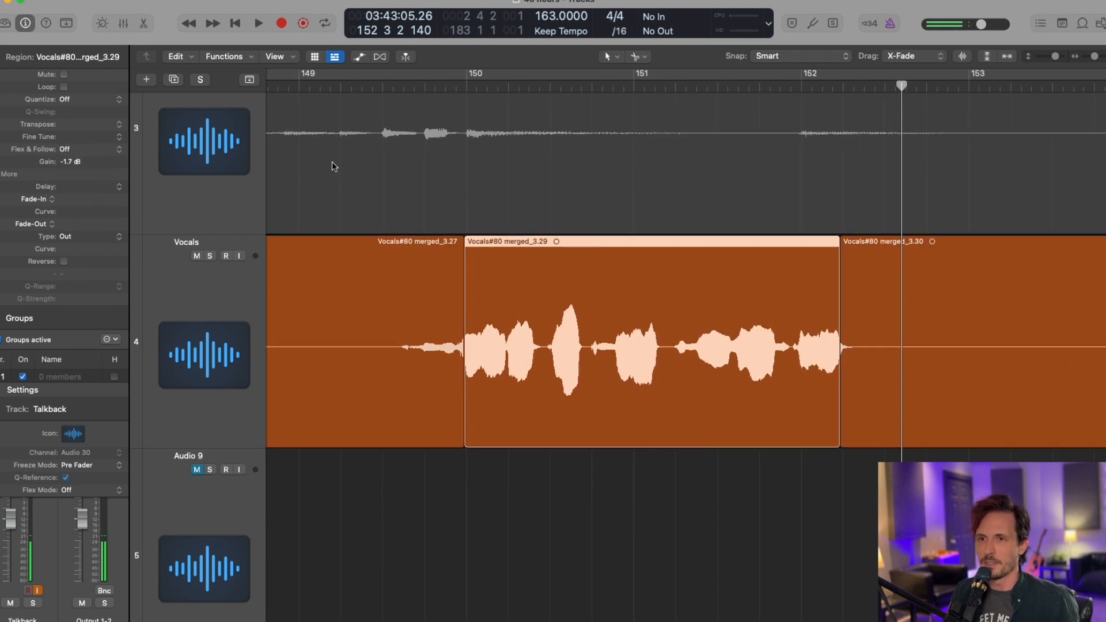
{"action": "left_click", "coordinate": [411, 88]}
{"action": "key", "text": "space"}
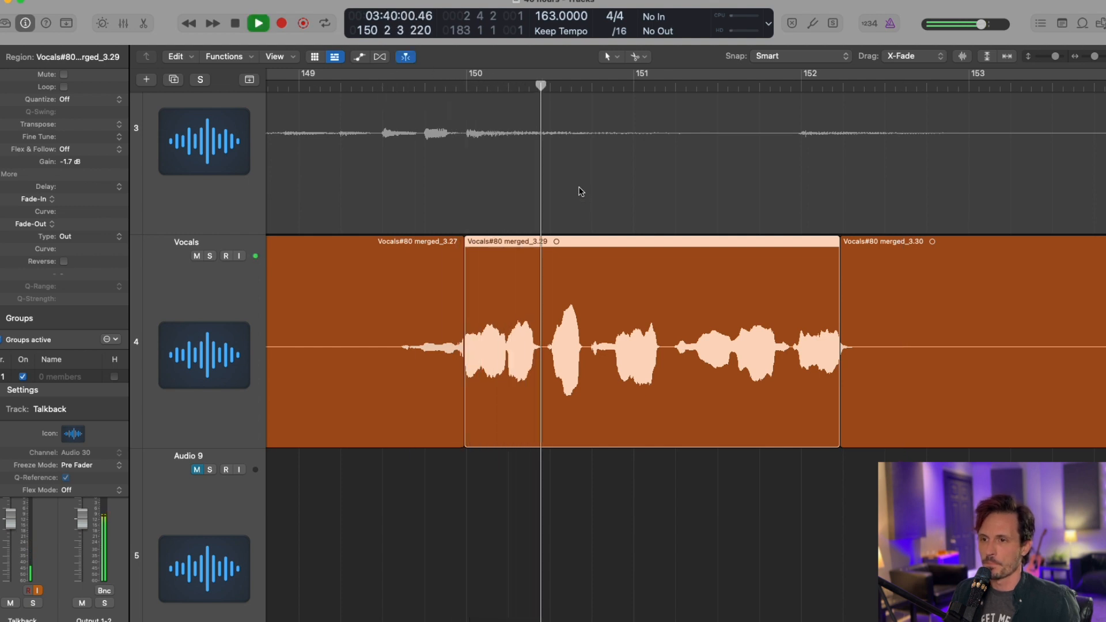
{"action": "scroll", "coordinate": [583, 190], "scroll_direction": "down", "scroll_amount": 10}
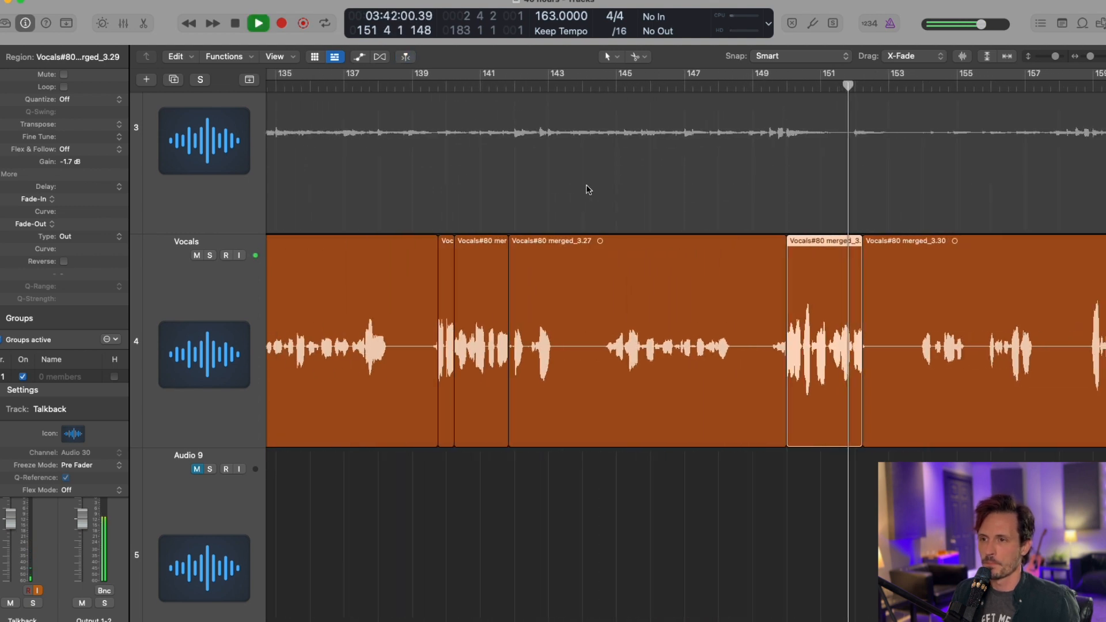
{"action": "scroll", "coordinate": [647, 195], "scroll_direction": "up", "scroll_amount": 8}
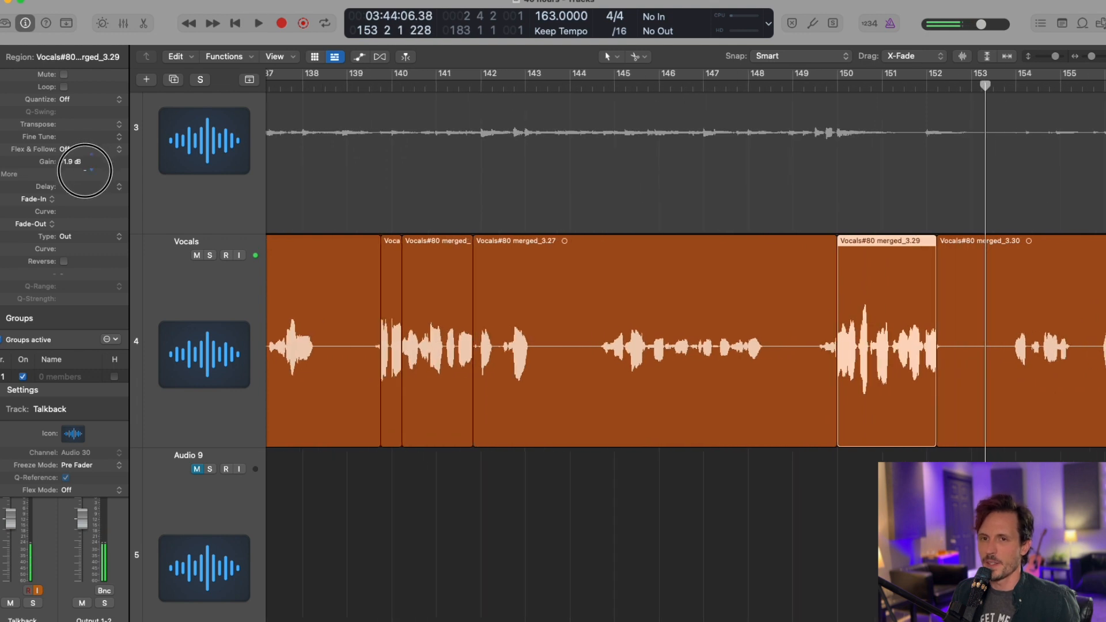
Set the isolated phrase's region gain to -2.0 dB and replay it from just before bar 150.
{"action": "scroll", "coordinate": [789, 131], "scroll_direction": "right", "scroll_amount": 2}
{"action": "scroll", "coordinate": [789, 131], "scroll_direction": "up", "scroll_amount": 6}
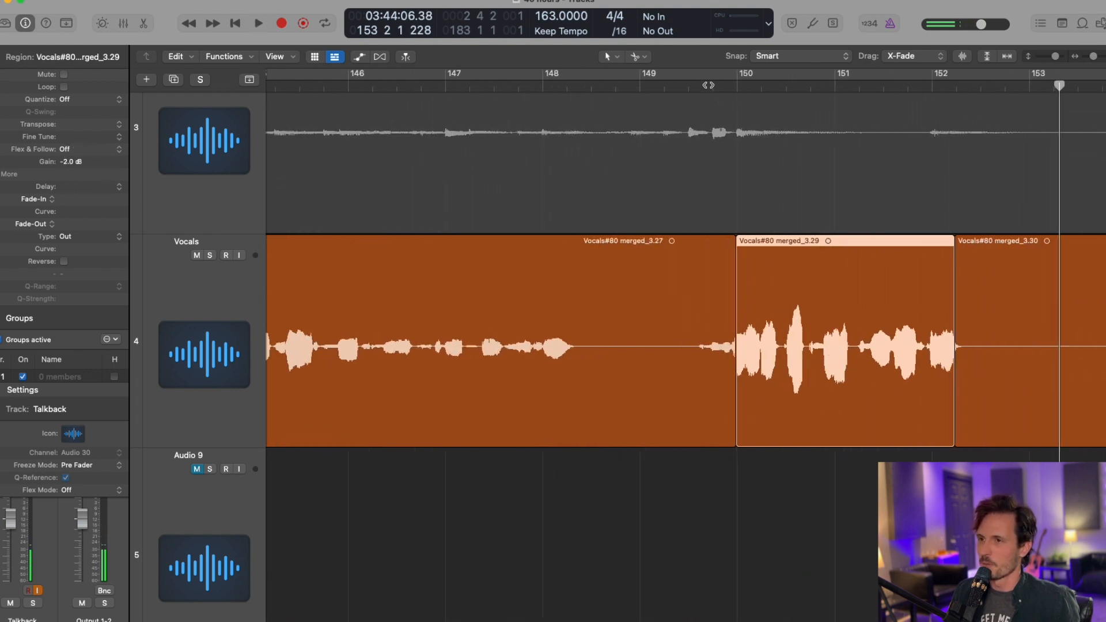
{"action": "left_click", "coordinate": [691, 86]}
{"action": "key", "text": "space"}
{"action": "scroll", "coordinate": [699, 298], "scroll_direction": "right", "scroll_amount": 2}
{"action": "scroll", "coordinate": [699, 298], "scroll_direction": "up", "scroll_amount": 5}
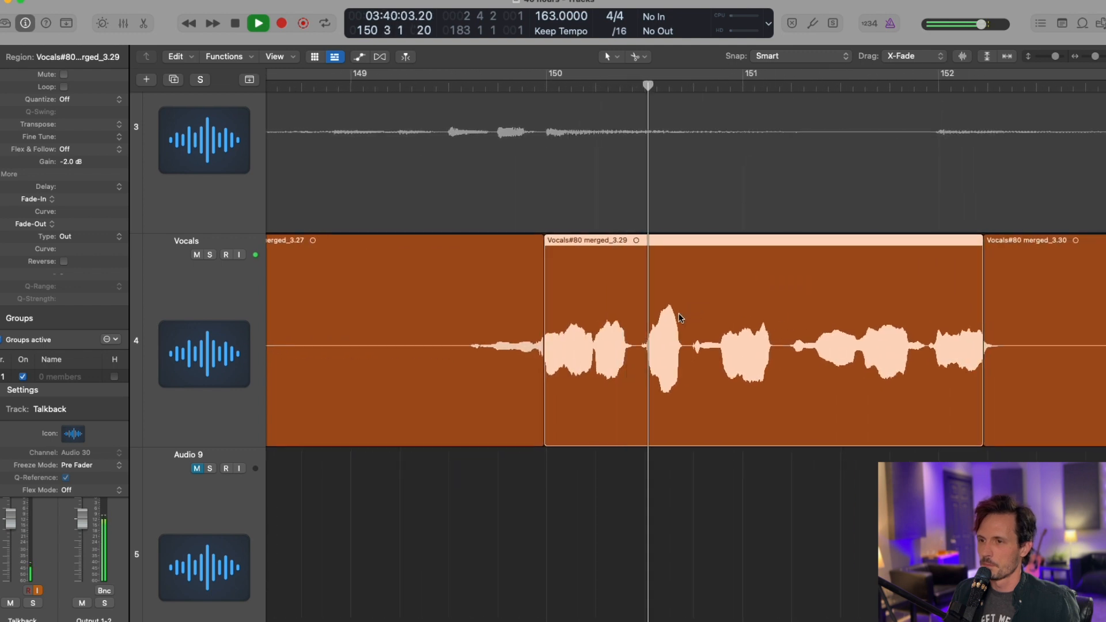
{"action": "scroll", "coordinate": [689, 323], "scroll_direction": "up", "scroll_amount": 6}
{"action": "key", "text": "space"}
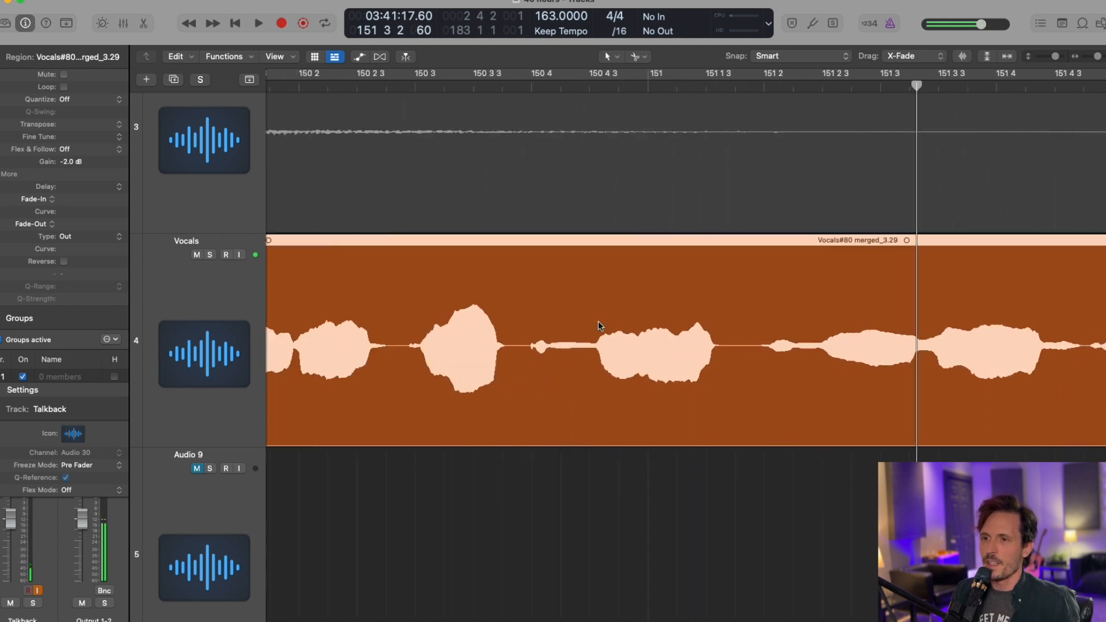
Try a split in the gap before the phrase's loudest word near 150 3, and undo it.
{"action": "scroll", "coordinate": [461, 346], "scroll_direction": "left", "scroll_amount": 3}
{"action": "mouse_move", "coordinate": [399, 363]}
{"action": "left_mouse_down"}
{"action": "mouse_move", "coordinate": [425, 357]}
{"action": "mouse_move", "coordinate": [399, 371]}
{"action": "left_mouse_up"}
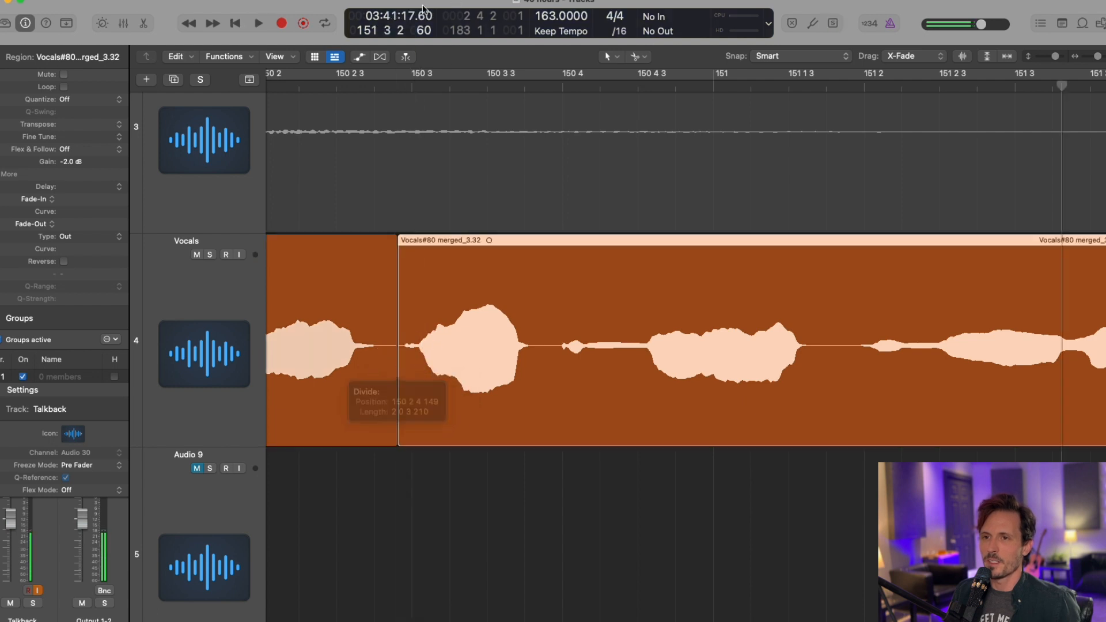
{"action": "key", "text": "super+z"}
Audition the phrase's loudest word, split the region at 150 3 1 48 where that word starts, and replay the cut.
{"action": "left_click", "coordinate": [391, 87]}
{"action": "key", "text": "space"}
{"action": "key", "text": "space"}
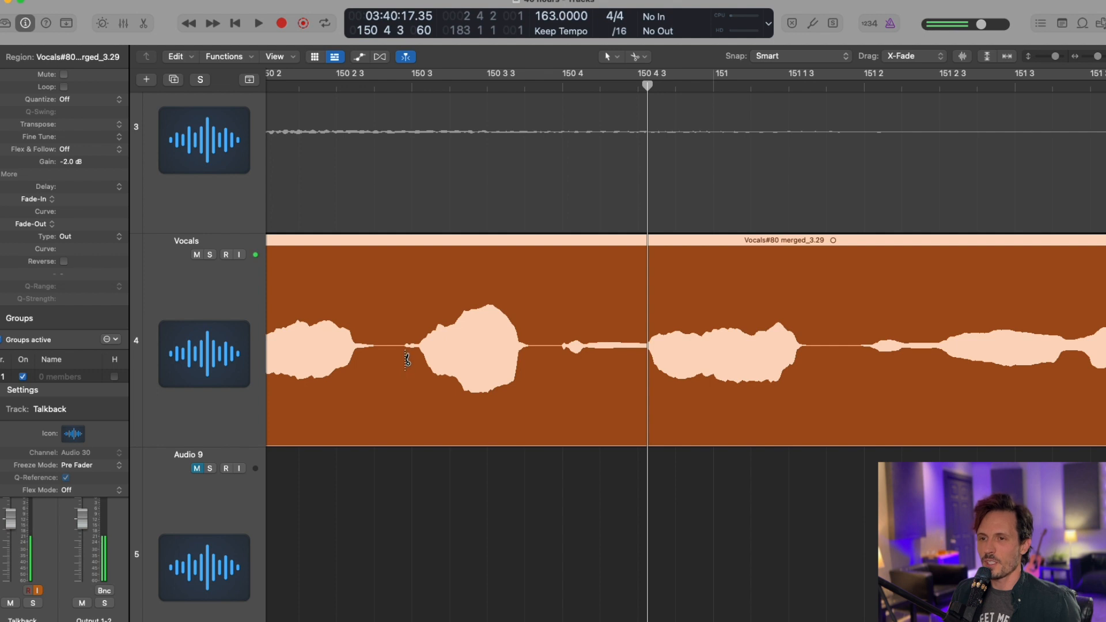
{"action": "left_click_drag", "start_coordinate": [417, 360], "coordinate": [418, 357]}
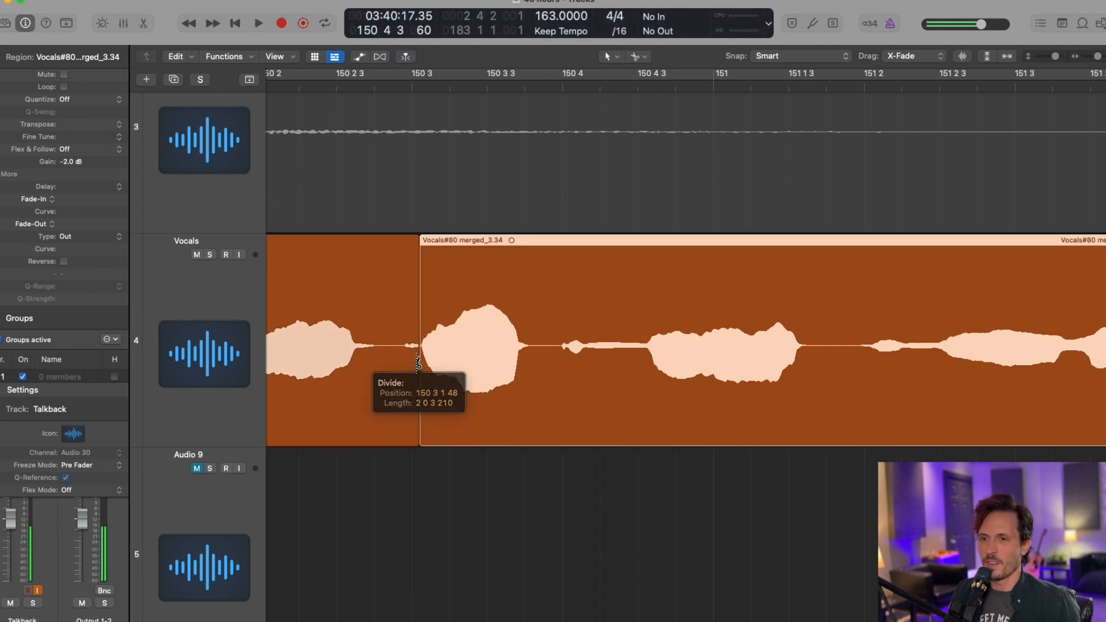
{"action": "left_click", "coordinate": [357, 85]}
{"action": "key", "text": "space"}
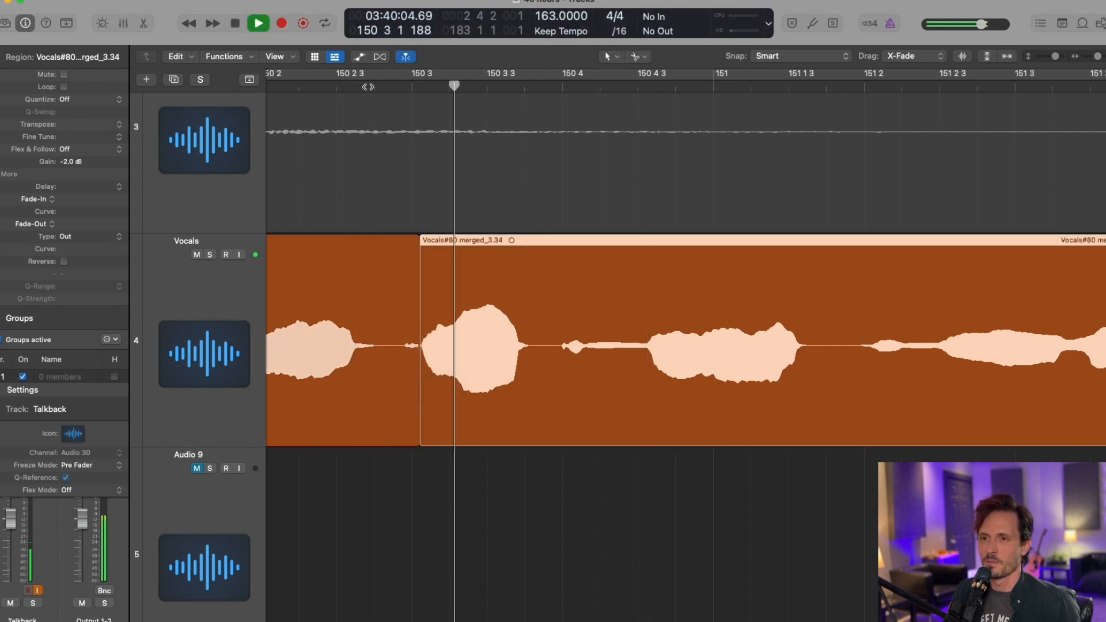
{"action": "key", "text": "space"}
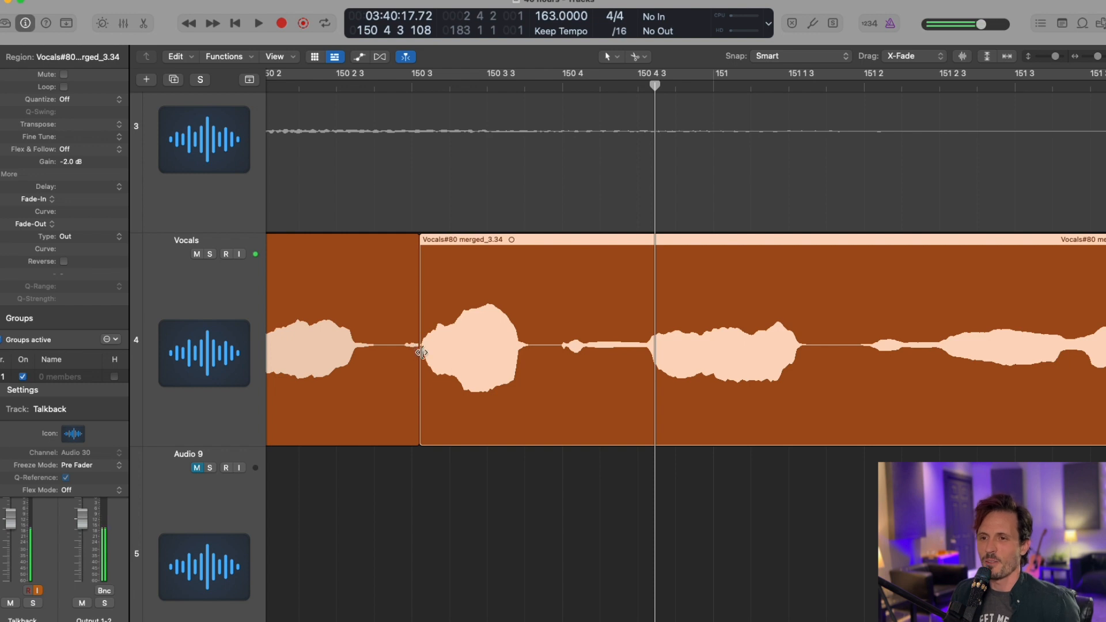
{"action": "key", "text": "super+Left"}
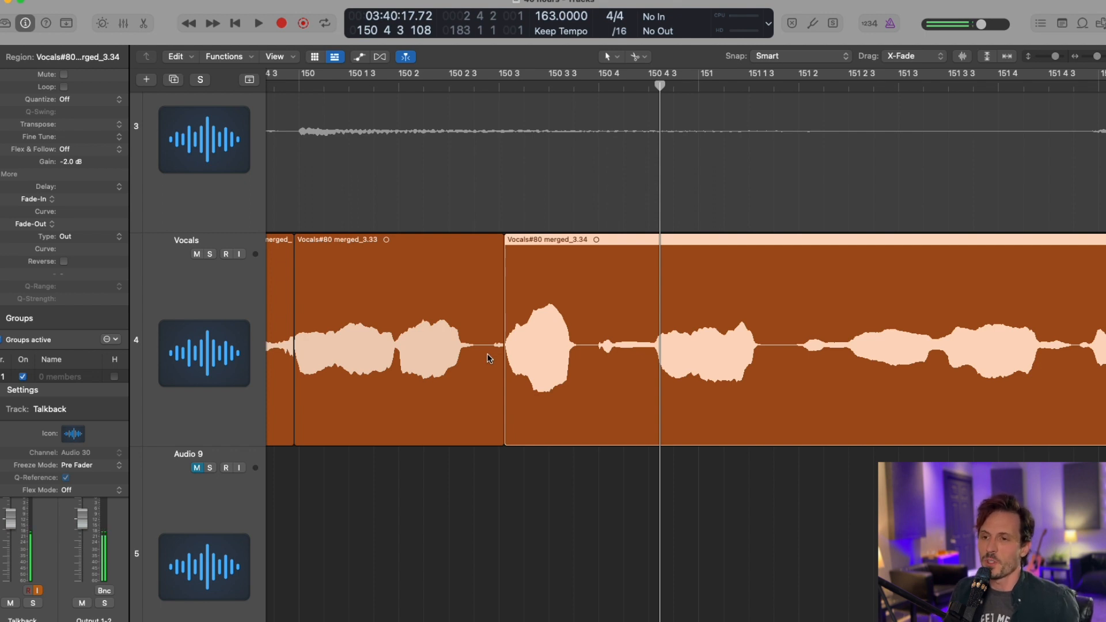
Try isolating the short gap just before the loud word at 150 3, lower its region gain to -7.3 dB, and audition it.
{"action": "key", "text": "super+Right"}
{"action": "key", "text": "super+Right"}
{"action": "scroll", "coordinate": [487, 360], "scroll_direction": "left", "scroll_amount": 4}
{"action": "left_click", "coordinate": [513, 357], "text": "super"}
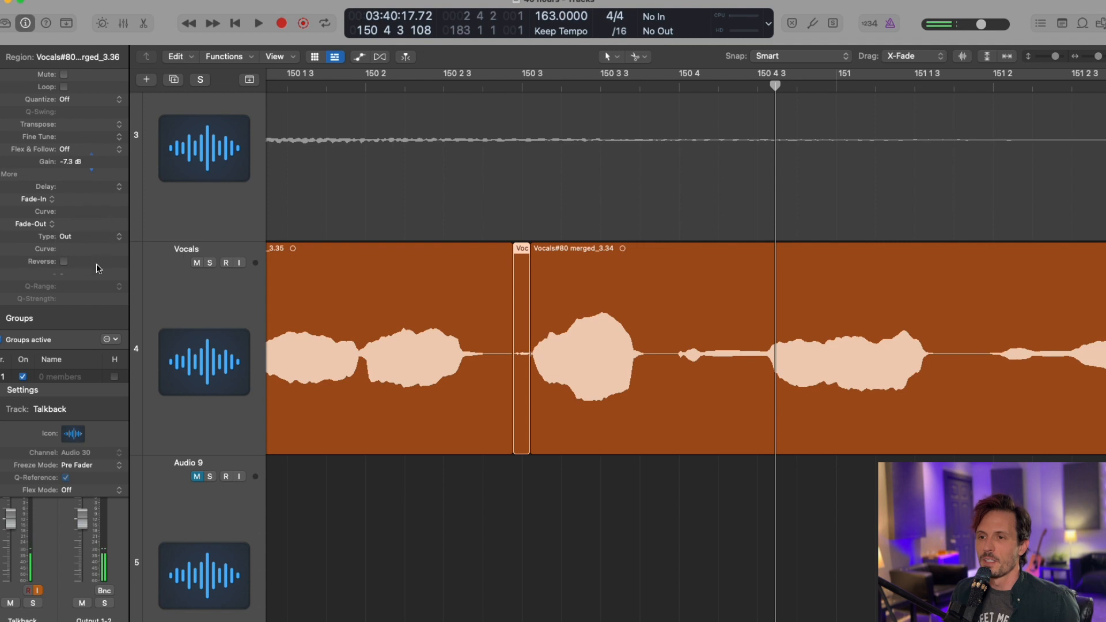
{"action": "double_click", "coordinate": [496, 84]}
{"action": "left_click", "coordinate": [431, 85]}
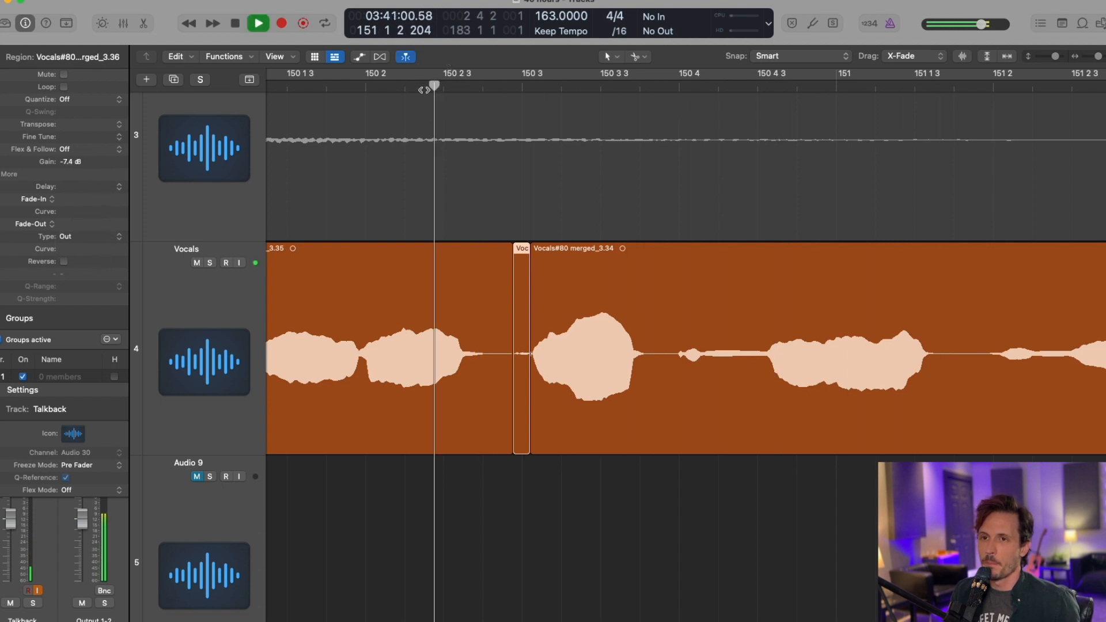
{"action": "key", "text": "space"}
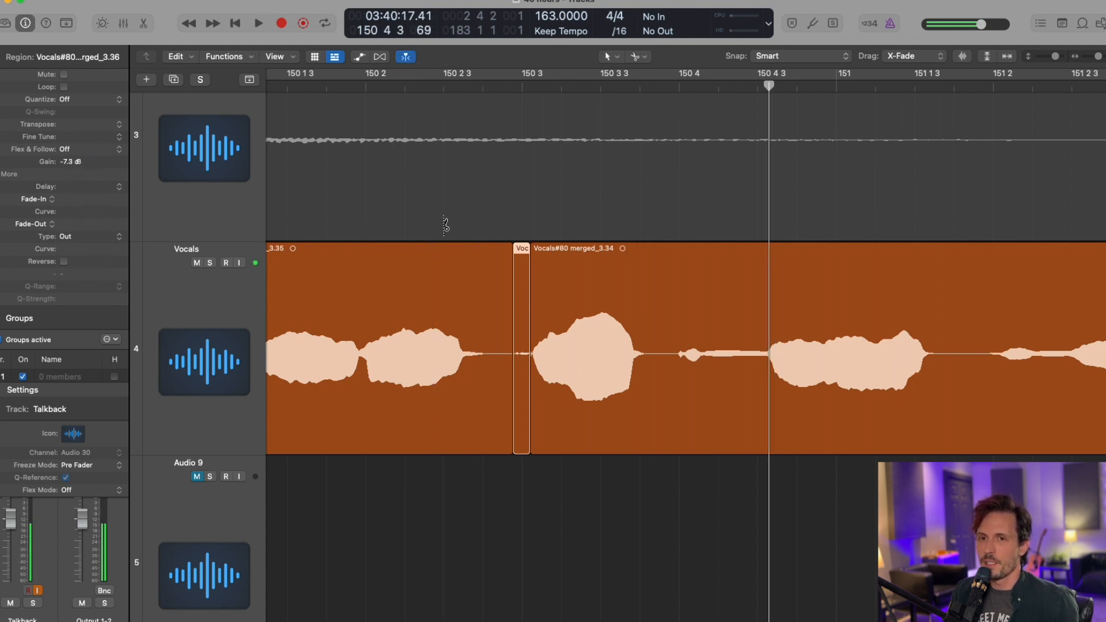
Undo the gain change on the gap region and the split in front of it.
{"action": "scroll", "coordinate": [546, 306], "scroll_direction": "right", "scroll_amount": 3}
{"action": "key", "text": "super+Right"}
{"action": "key", "text": "super+Right"}
{"action": "key", "text": "super+Right"}
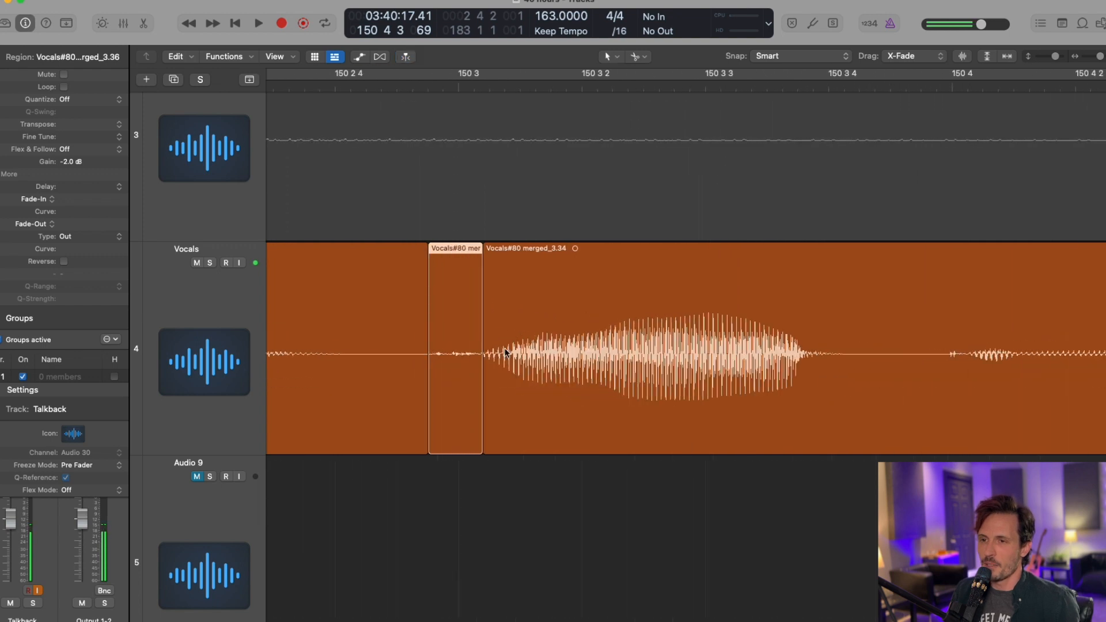
{"action": "key", "text": "super+z"}
Split the region at 150 3 3 178, where the loud word ends, and set the isolated word's region gain to -4.8 dB.
{"action": "key", "text": "super+Left"}
{"action": "left_click", "coordinate": [489, 358], "text": "super"}
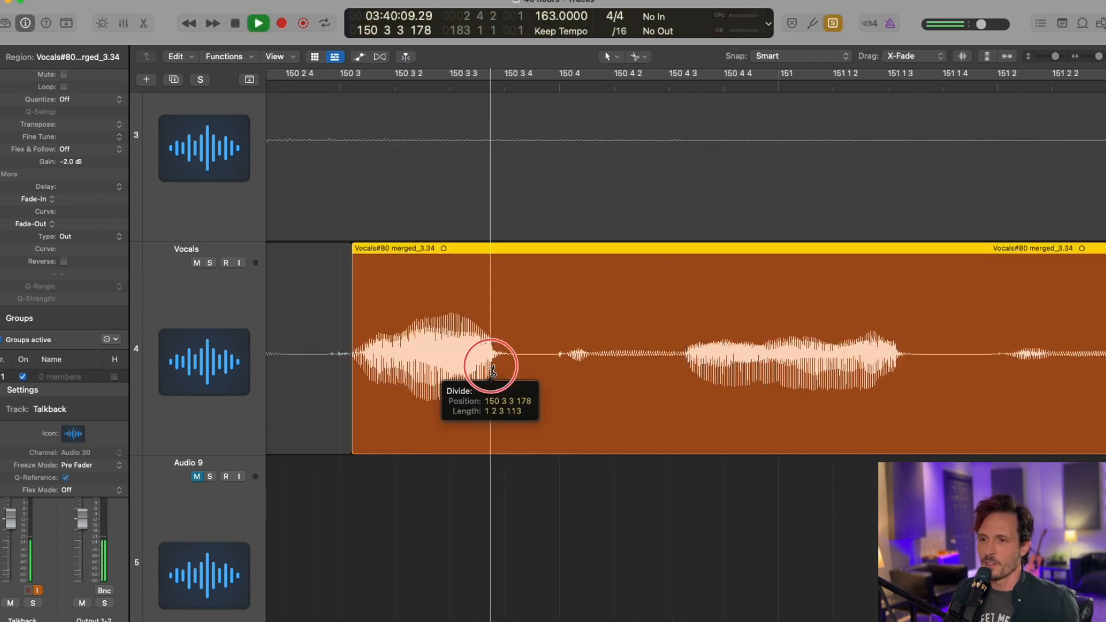
{"action": "left_click_drag", "start_coordinate": [88, 163], "coordinate": [85, 215]}
{"action": "key", "text": "super+Left"}
{"action": "key", "text": "super+Left"}
{"action": "key", "text": "super+Left"}
{"action": "key", "text": "super+Left"}
{"action": "scroll", "coordinate": [514, 190], "scroll_direction": "left", "scroll_amount": 4}
{"action": "key", "text": "super+Left"}
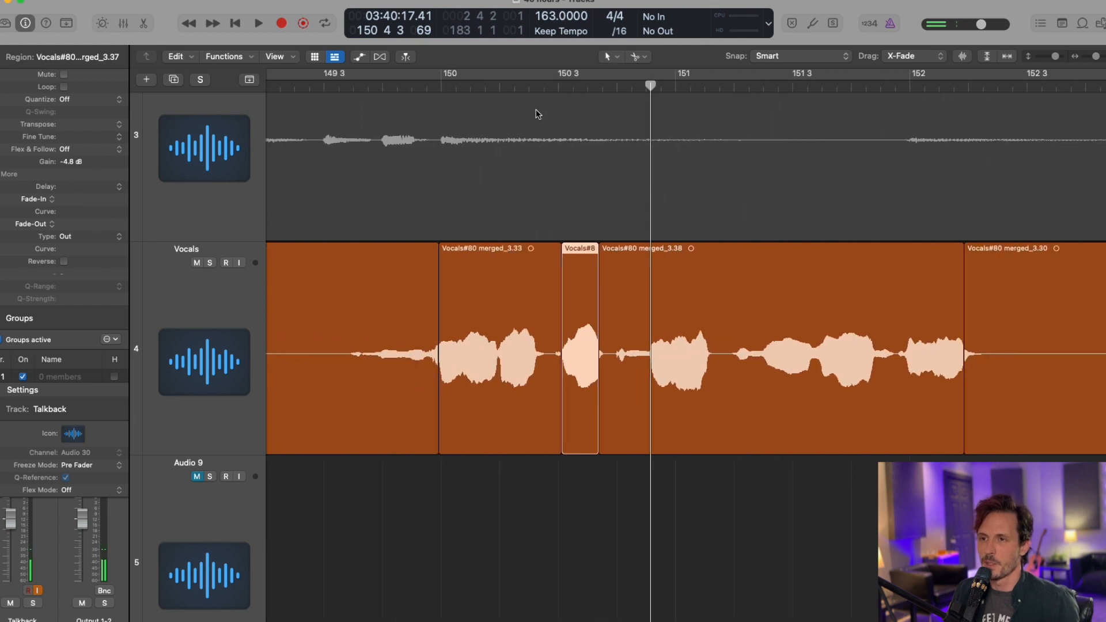
Set the isolated word's region gain to -3.8 dB and replay the phrase from just before bar 150.
{"action": "left_click", "coordinate": [432, 86]}
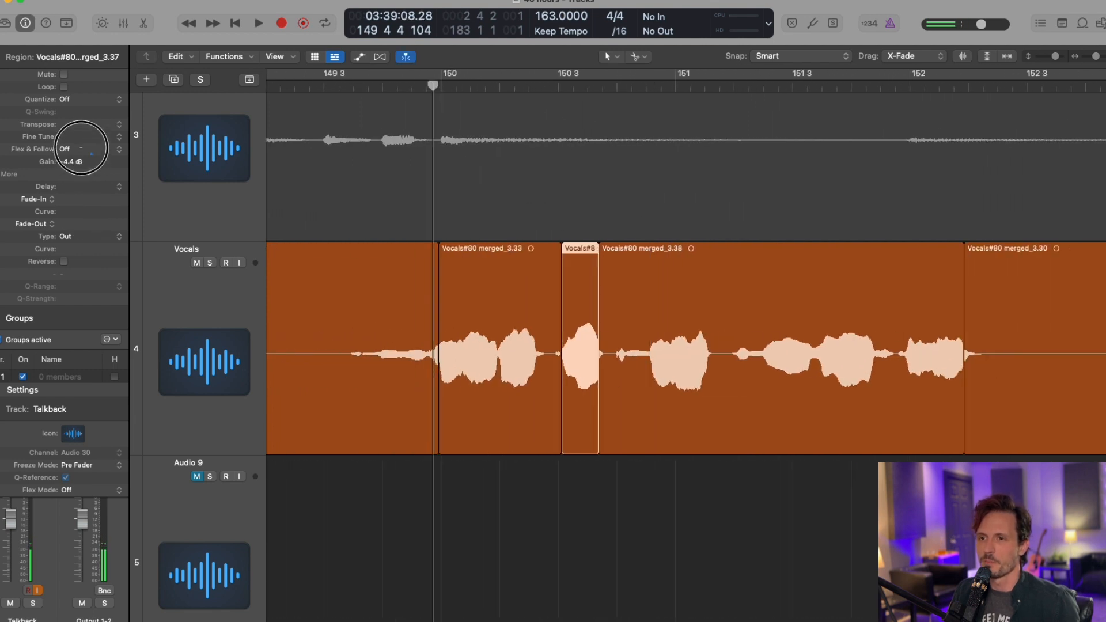
{"action": "key", "text": "space"}
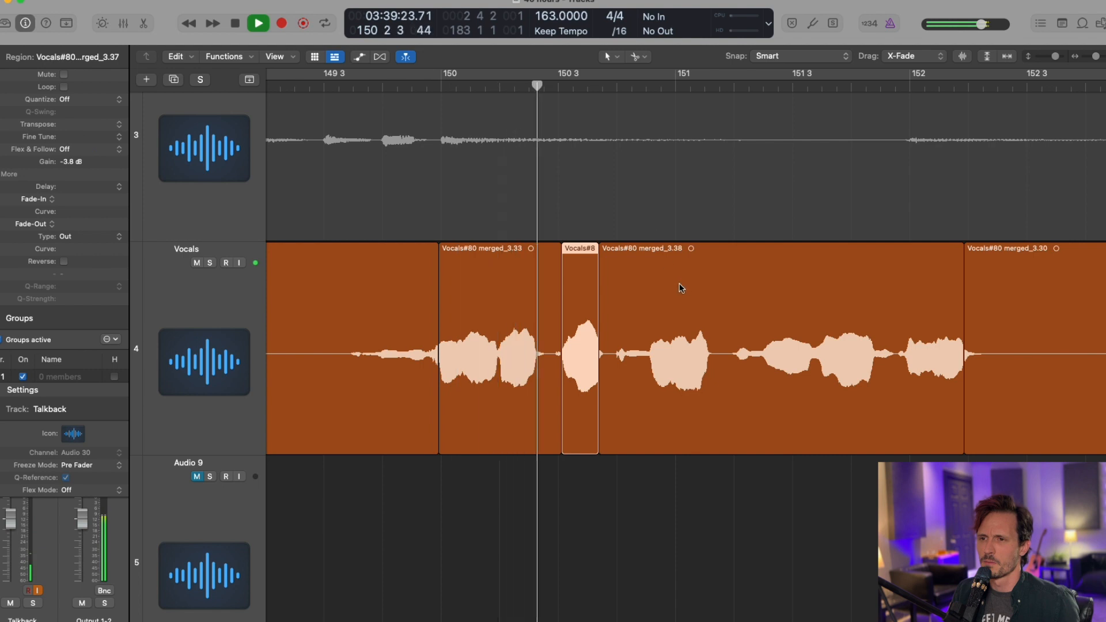
{"action": "key", "text": "super+Left"}
{"action": "key", "text": "super+Left"}
{"action": "key", "text": "super+Left"}
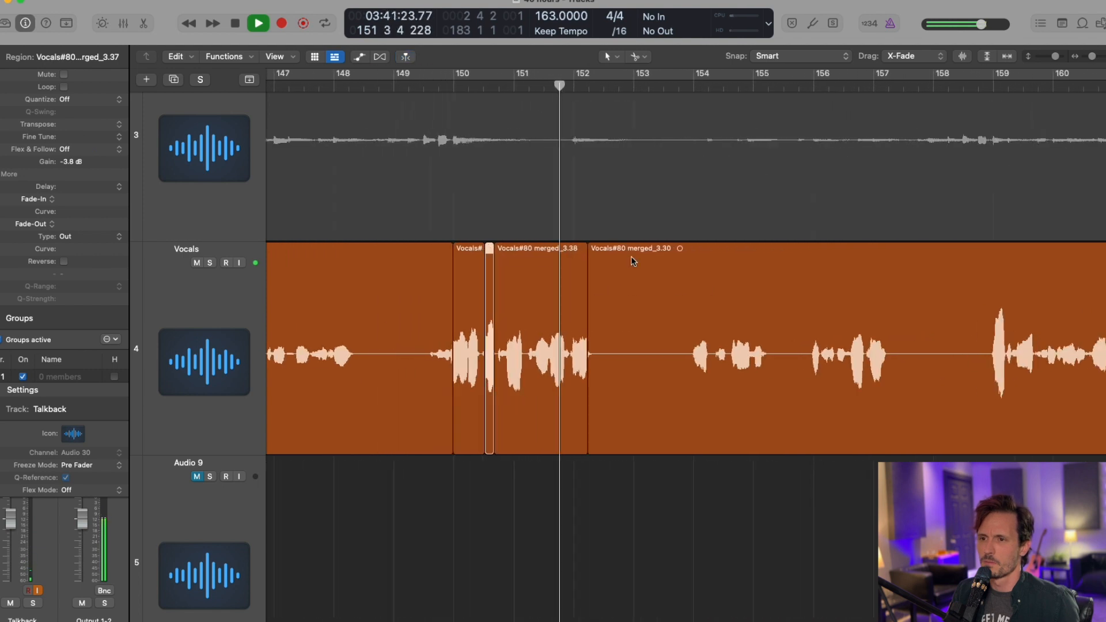
{"action": "key", "text": "space"}
{"action": "key", "text": "super+Left"}
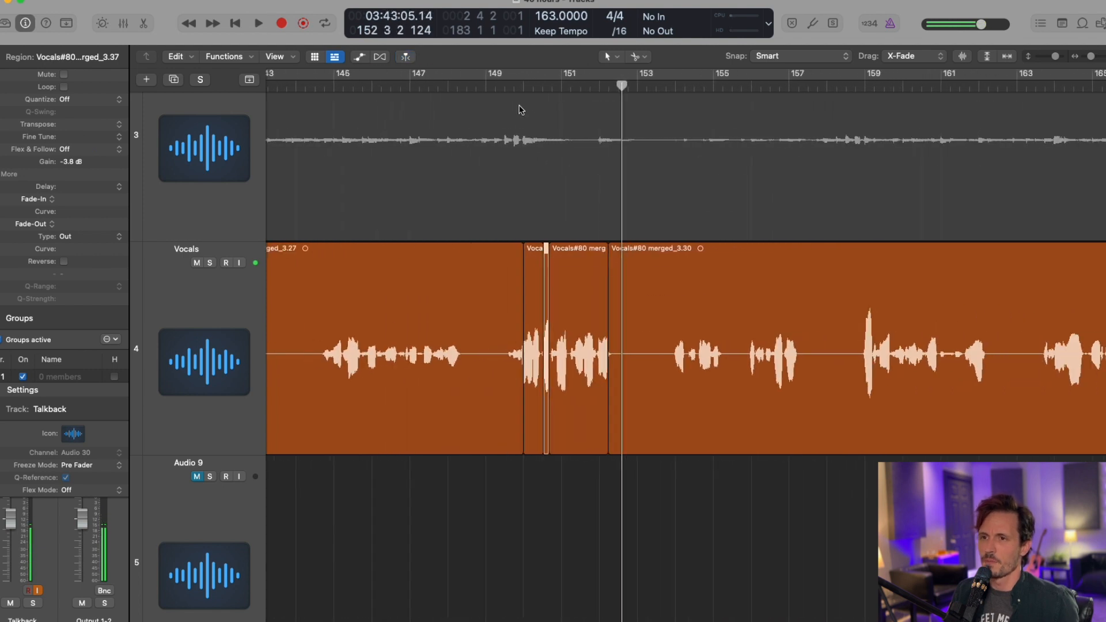
Open the Vocals track's Compressor, check its gain reduction while playing the phrase from bar 149, and close it.
{"action": "key", "text": "x"}
{"action": "left_click", "coordinate": [358, 260]}
{"action": "key", "text": "x"}
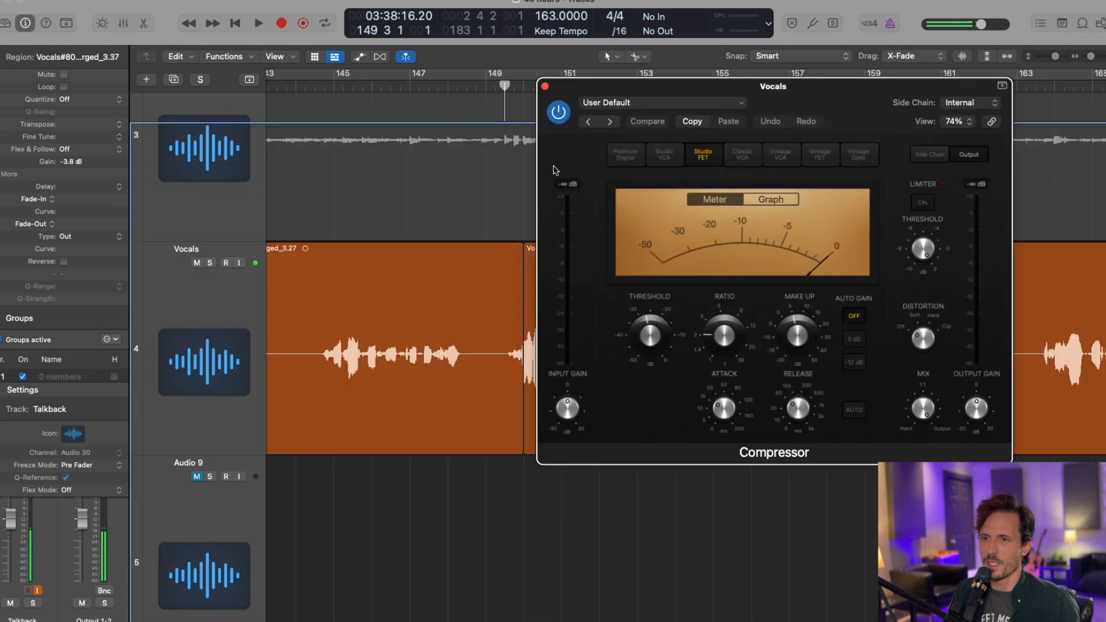
{"action": "key", "text": "space"}
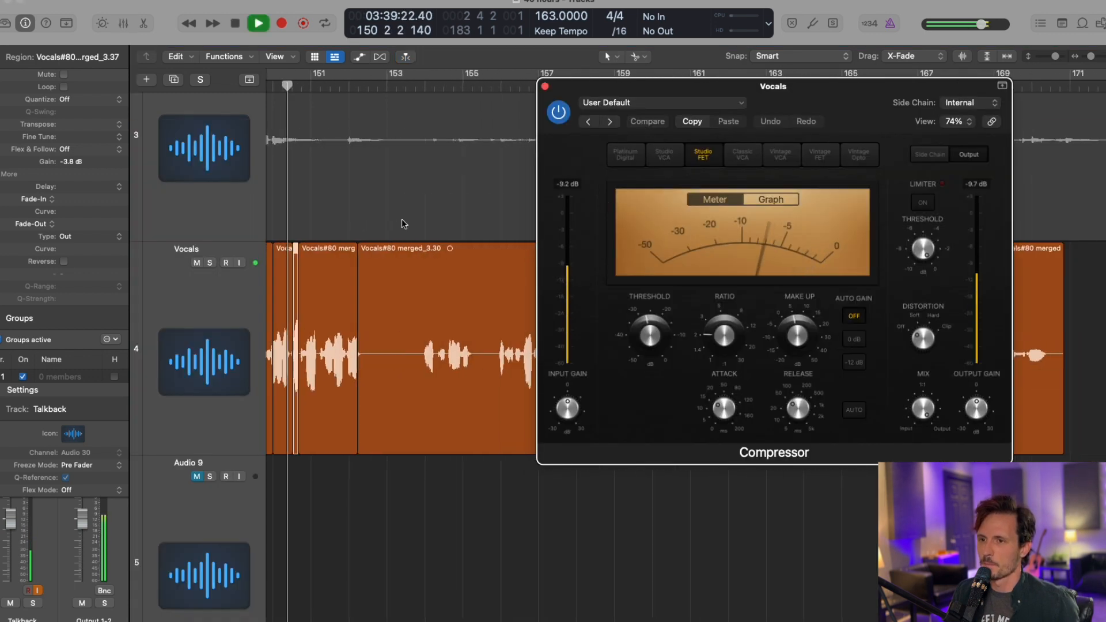
{"action": "scroll", "coordinate": [421, 195], "scroll_direction": "left", "scroll_amount": 2}
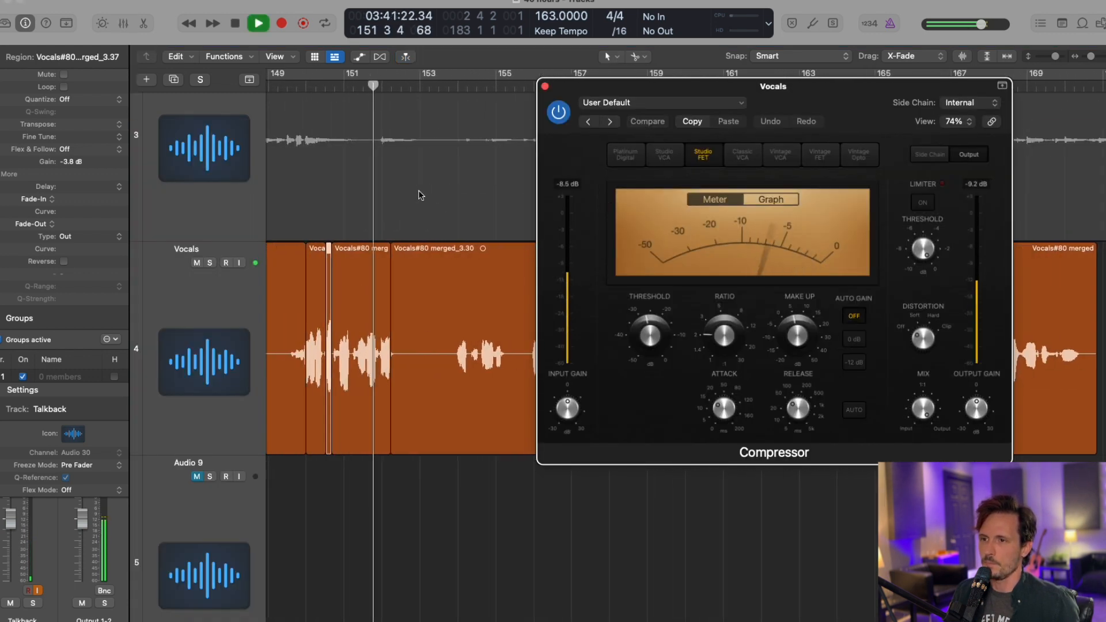
{"action": "key", "text": "super+Right"}
{"action": "key", "text": "super+Right"}
{"action": "key", "text": "super+Right"}
{"action": "key", "text": "space"}
{"action": "left_click", "coordinate": [544, 86]}
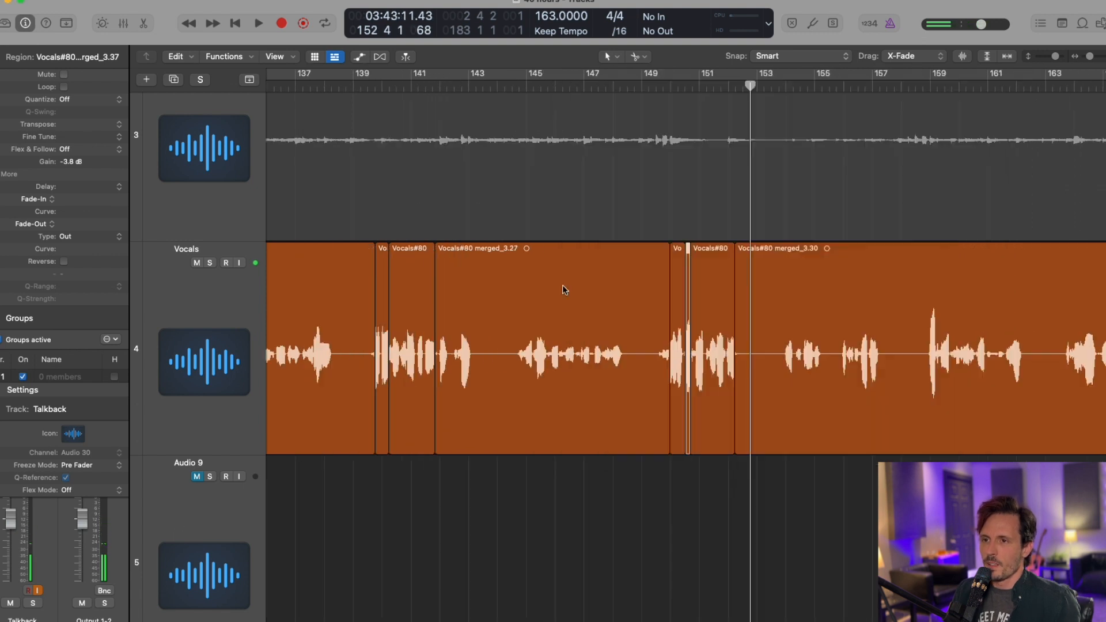
Audition the following Vocals phrases through bar 160 to find the next word that needs leveling.
{"action": "scroll", "coordinate": [562, 285], "scroll_direction": "left", "scroll_amount": 5}
{"action": "scroll", "coordinate": [581, 231], "scroll_direction": "left", "scroll_amount": 4}
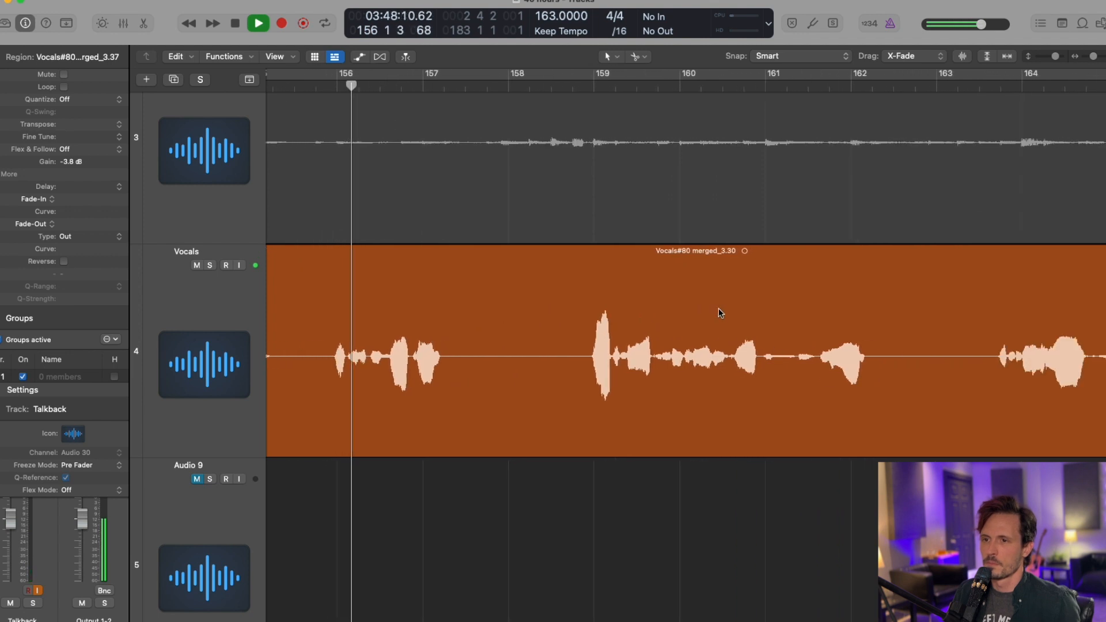
{"action": "scroll", "coordinate": [692, 305], "scroll_direction": "right", "scroll_amount": 2}
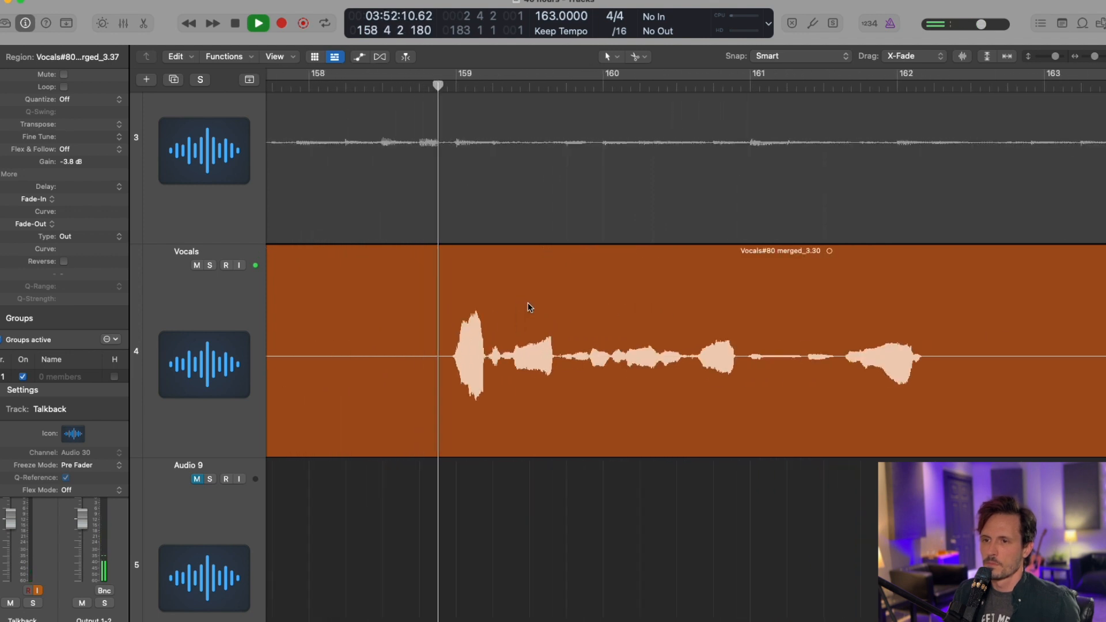
{"action": "scroll", "coordinate": [527, 303], "scroll_direction": "up", "scroll_amount": 3}
{"action": "scroll", "coordinate": [528, 303], "scroll_direction": "down", "scroll_amount": 1}
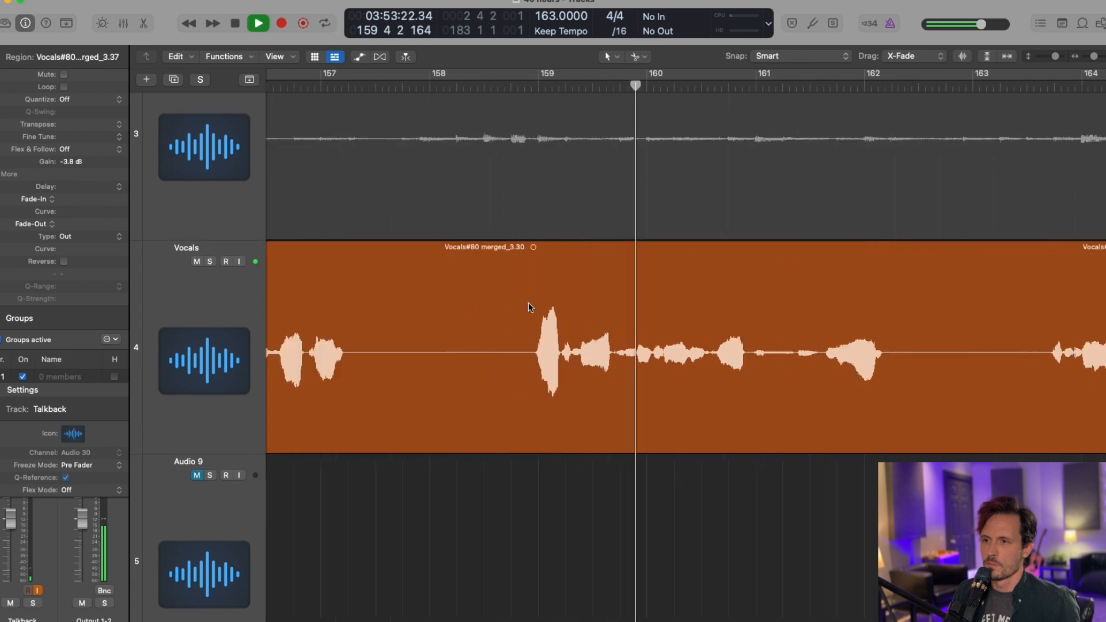
{"action": "scroll", "coordinate": [527, 302], "scroll_direction": "down", "scroll_amount": 2}
{"action": "key", "text": "space"}
{"action": "scroll", "coordinate": [557, 320], "scroll_direction": "up", "scroll_amount": 3}
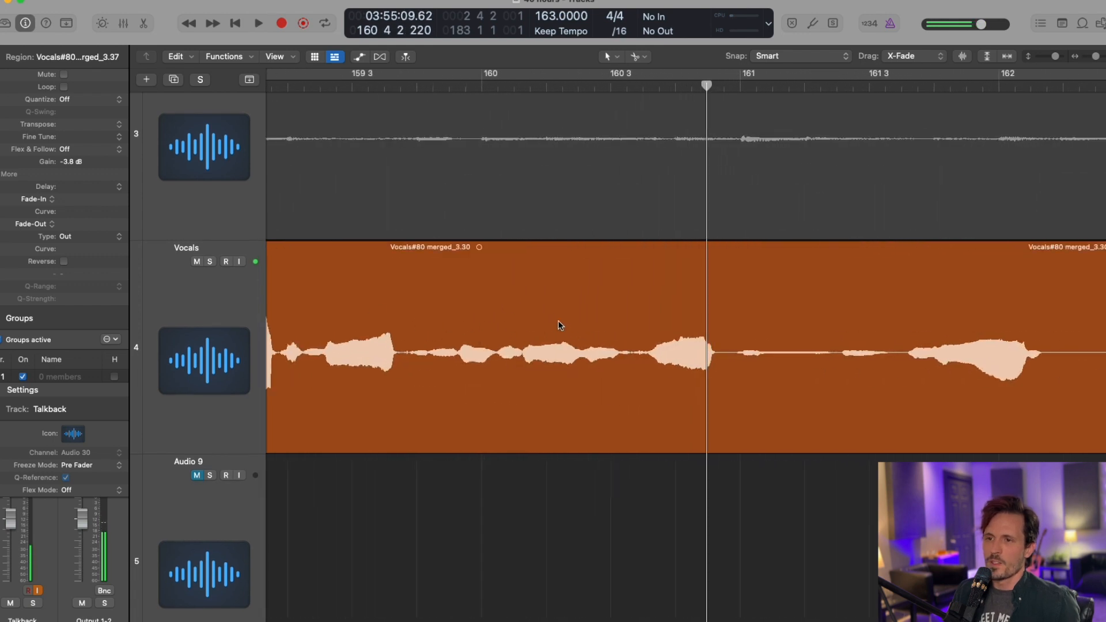
Try a split ahead of the loud word at bar 159, and undo it.
{"action": "left_click", "coordinate": [494, 362]}
{"action": "left_click_drag", "start_coordinate": [494, 362], "coordinate": [450, 365]}
{"action": "key", "text": "super+z"}
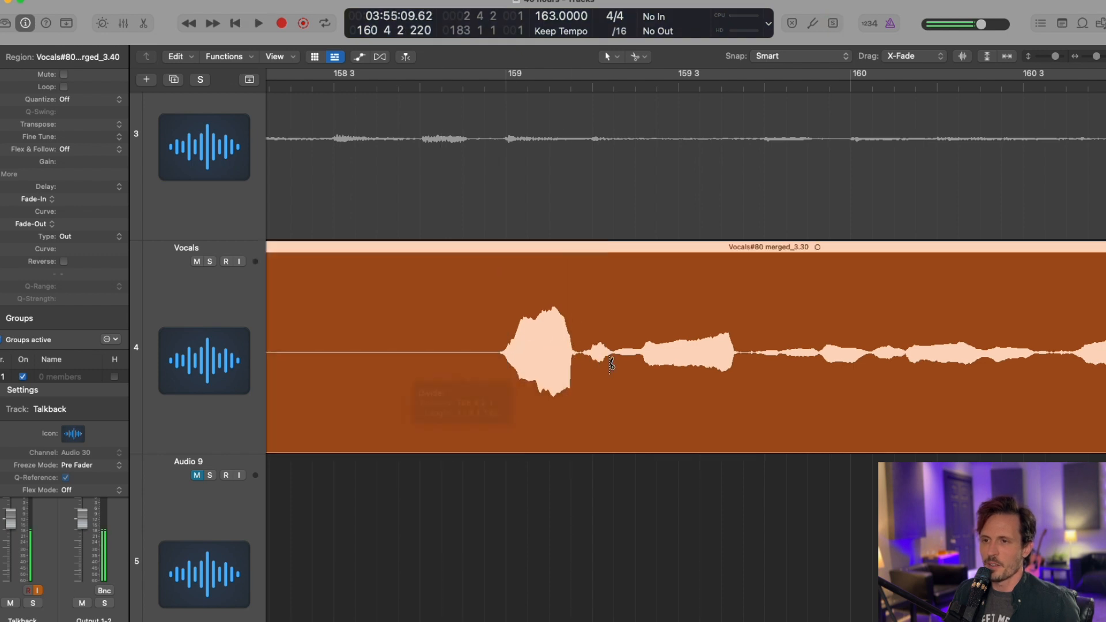
Split the Vocals region in the silence just before the loud word at bar 159.
{"action": "scroll", "coordinate": [562, 362], "scroll_direction": "up", "scroll_amount": 3}
{"action": "left_click", "coordinate": [558, 363]}
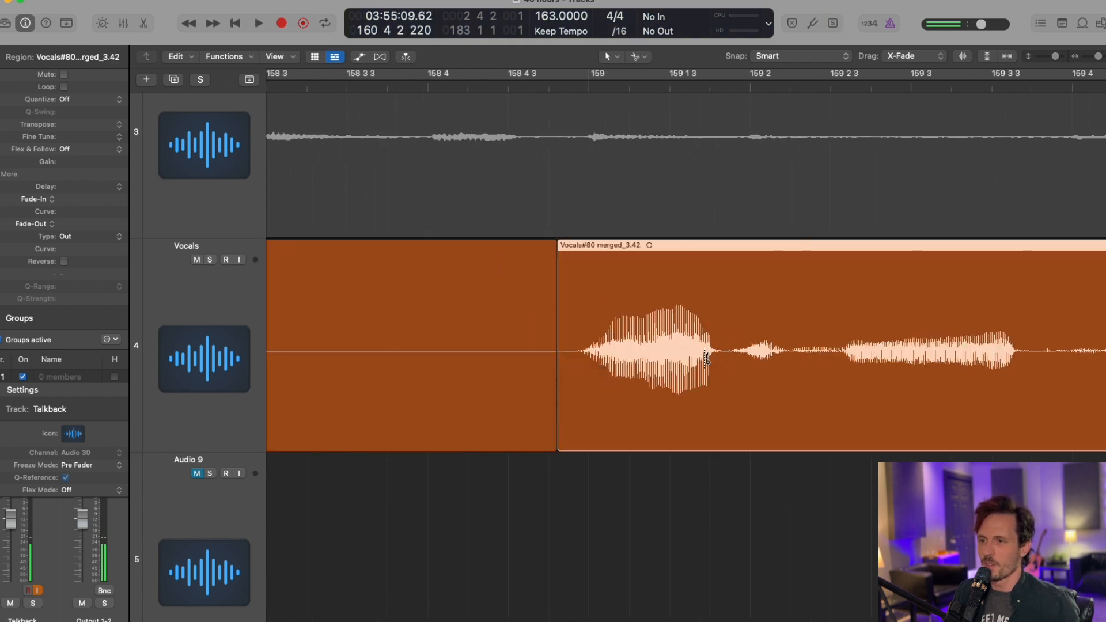
Try a split at 159 1 4 behind the loud word, inspect the cut up close, and undo it.
{"action": "left_click_drag", "start_coordinate": [706, 358], "coordinate": [708, 358]}
{"action": "scroll", "coordinate": [720, 369], "scroll_direction": "up", "scroll_amount": 2}
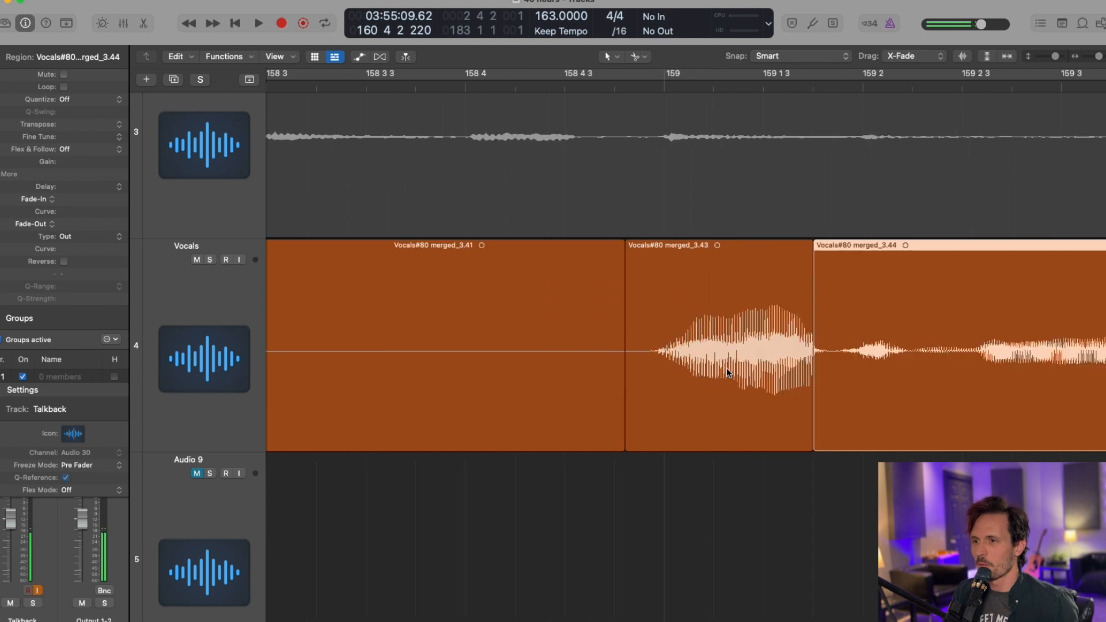
{"action": "scroll", "coordinate": [727, 367], "scroll_direction": "up", "scroll_amount": 5}
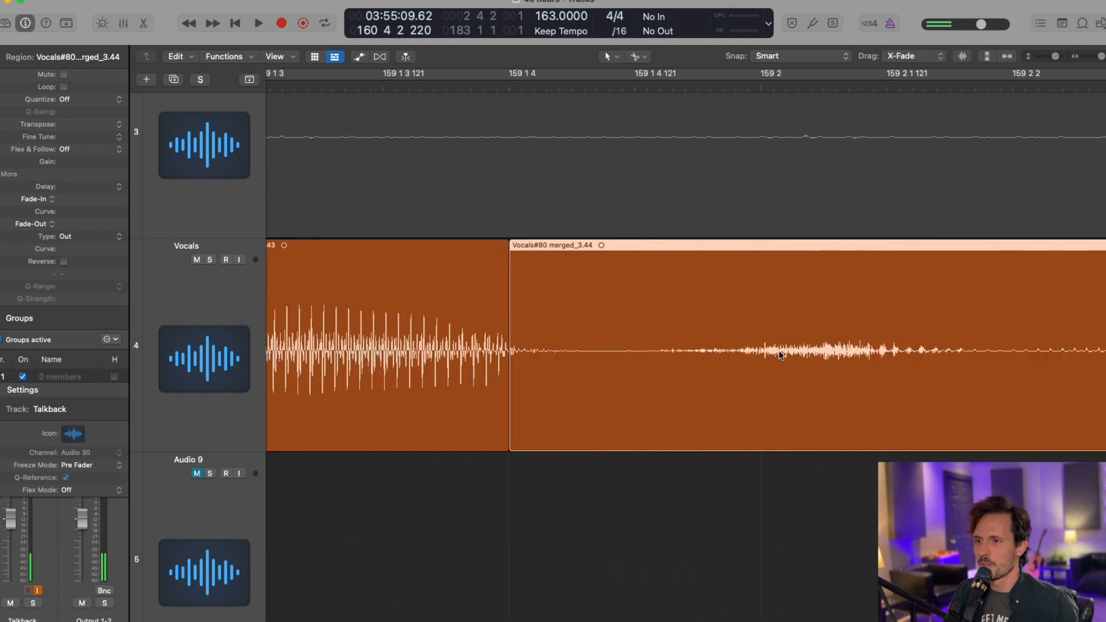
{"action": "scroll", "coordinate": [515, 363], "scroll_direction": "left", "scroll_amount": 1}
{"action": "scroll", "coordinate": [576, 378], "scroll_direction": "down", "scroll_amount": 4}
{"action": "key", "text": "super+z"}
Split the Vocals region where the loud word ends, near 159 1 4.
{"action": "scroll", "coordinate": [463, 381], "scroll_direction": "left", "scroll_amount": 3}
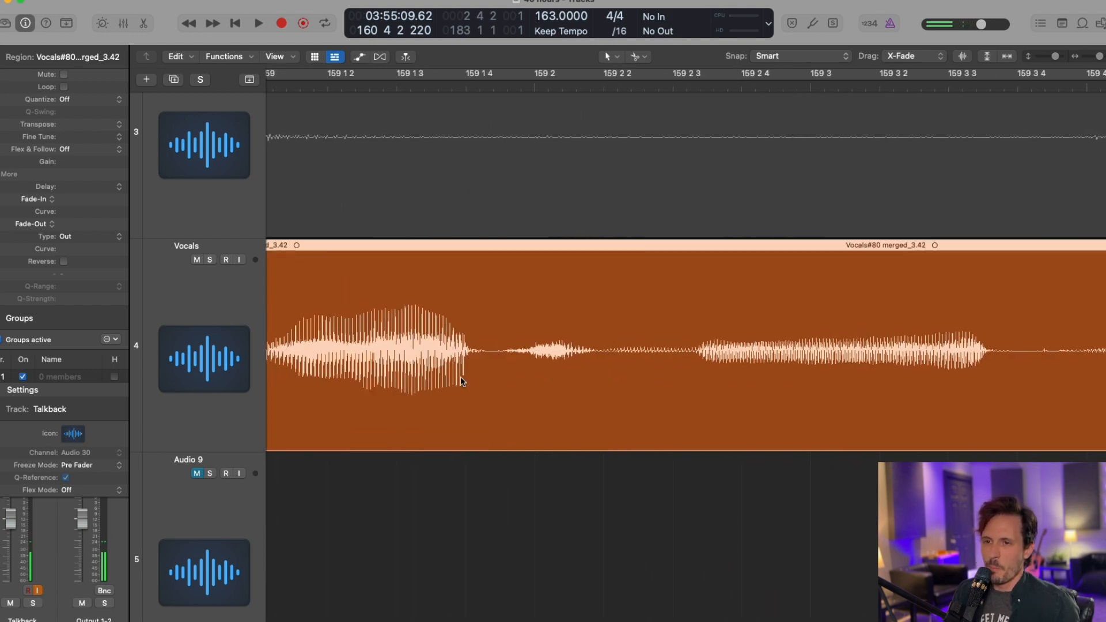
{"action": "scroll", "coordinate": [460, 381], "scroll_direction": "left", "scroll_amount": 2}
{"action": "left_click_drag", "start_coordinate": [504, 366], "coordinate": [505, 366]}
{"action": "scroll", "coordinate": [512, 364], "scroll_direction": "down", "scroll_amount": 4}
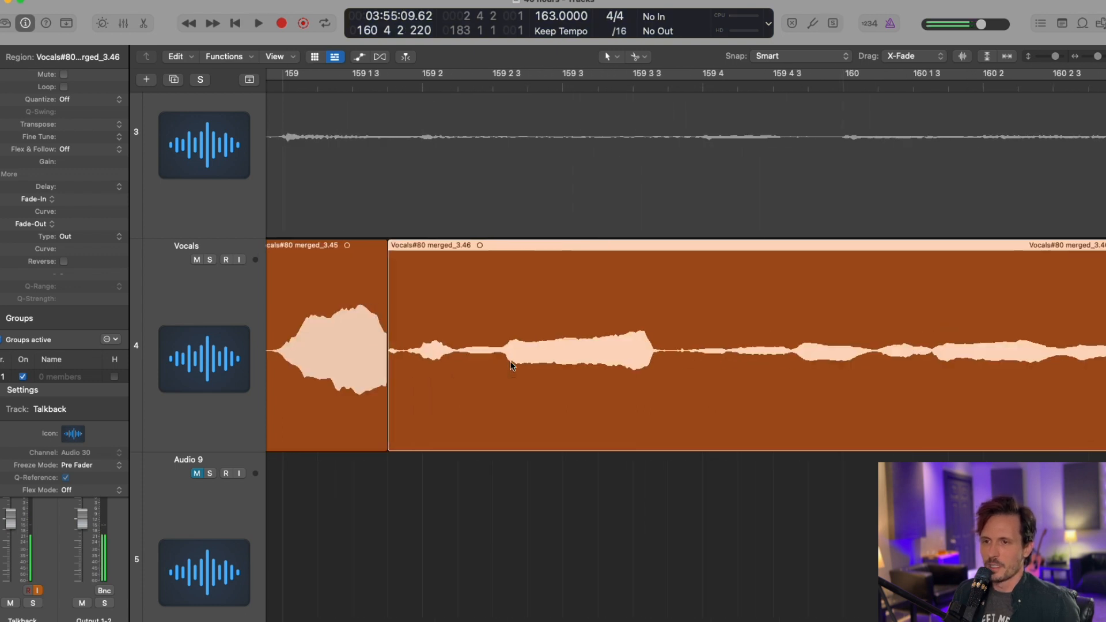
Select the isolated word at bar 159, set its region gain to -2.5 dB, and audition it from bar 158.
{"action": "scroll", "coordinate": [495, 360], "scroll_direction": "left", "scroll_amount": 3}
{"action": "left_click", "coordinate": [496, 330]}
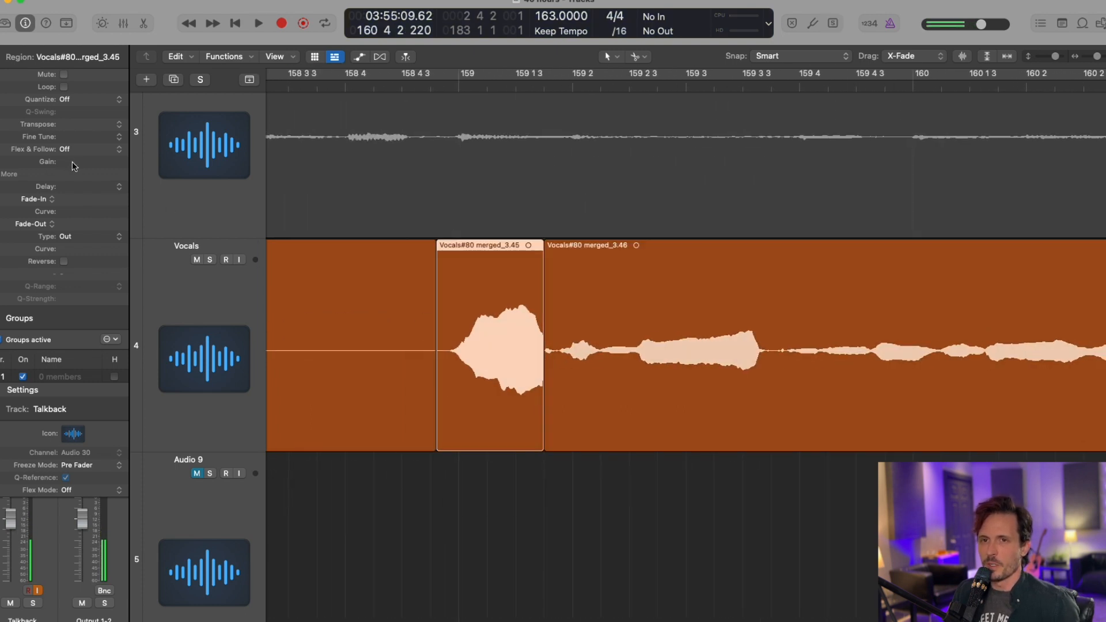
{"action": "left_click_drag", "start_coordinate": [73, 166], "coordinate": [73, 201]}
{"action": "scroll", "coordinate": [543, 233], "scroll_direction": "down", "scroll_amount": 5}
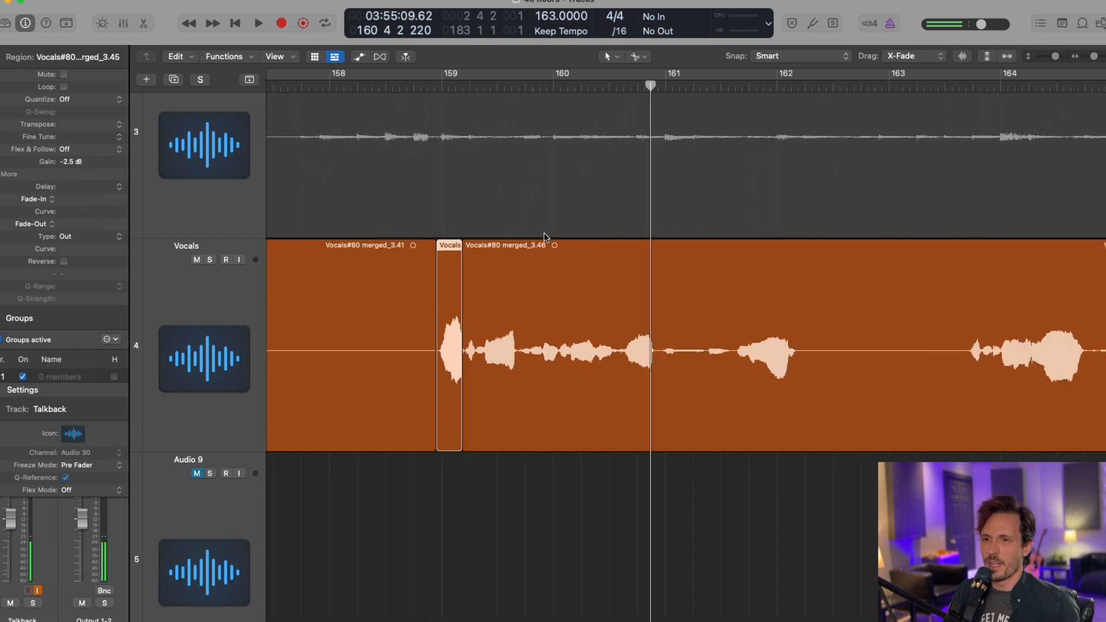
{"action": "left_click", "coordinate": [399, 82]}
{"action": "key", "text": "space"}
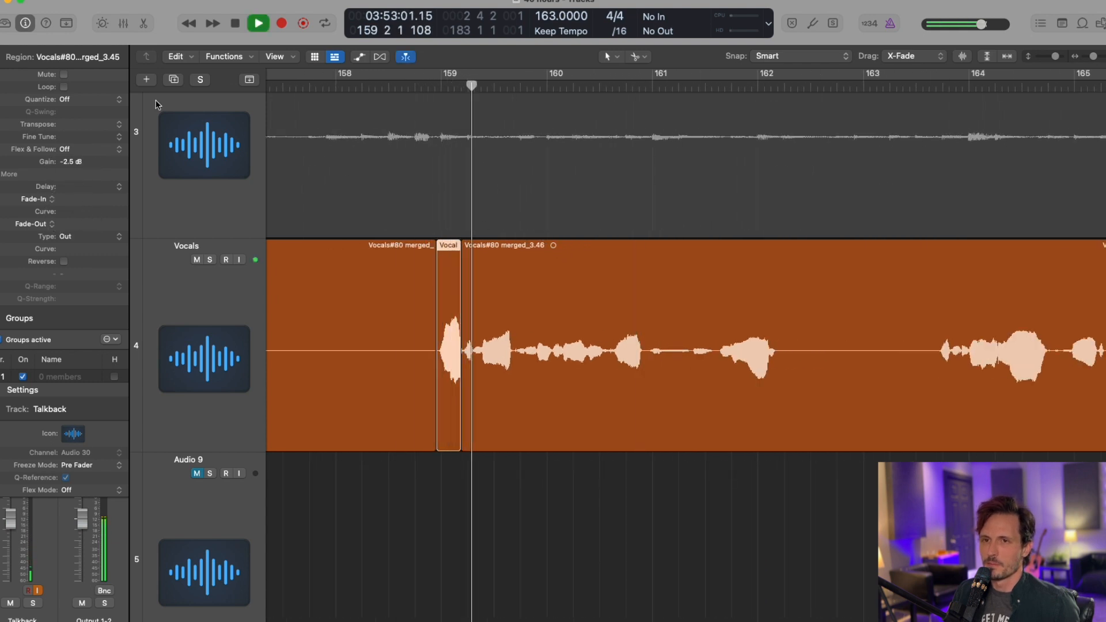
{"action": "scroll", "coordinate": [584, 160], "scroll_direction": "down", "scroll_amount": 5}
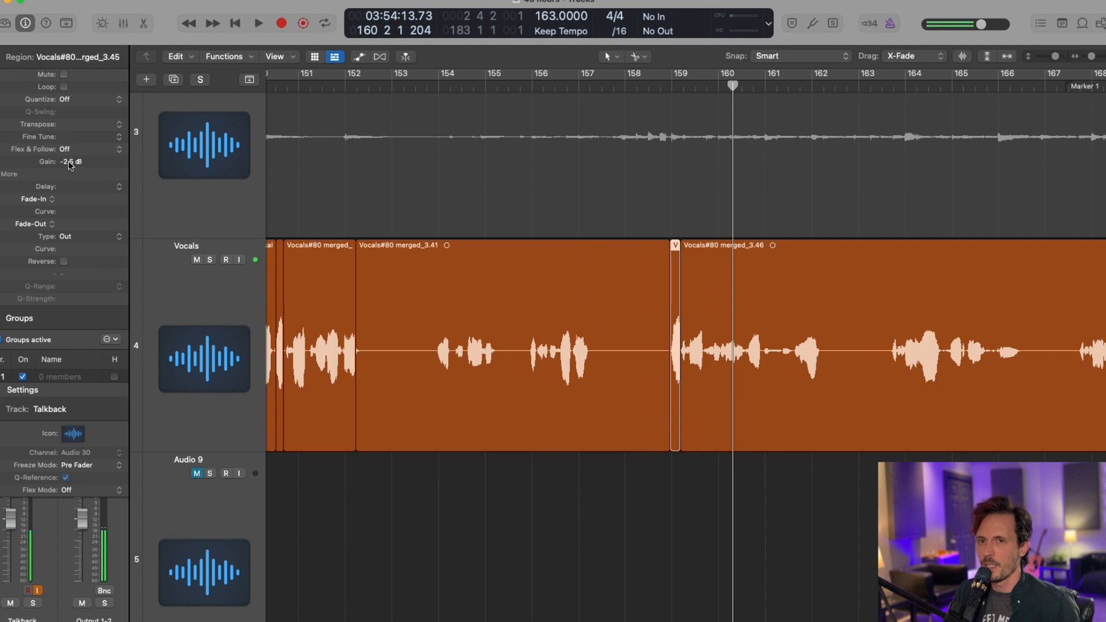
Set the bar 159 word's region gain to -1.9 dB and replay it in context.
{"action": "left_click", "coordinate": [656, 92]}
{"action": "key", "text": "space"}
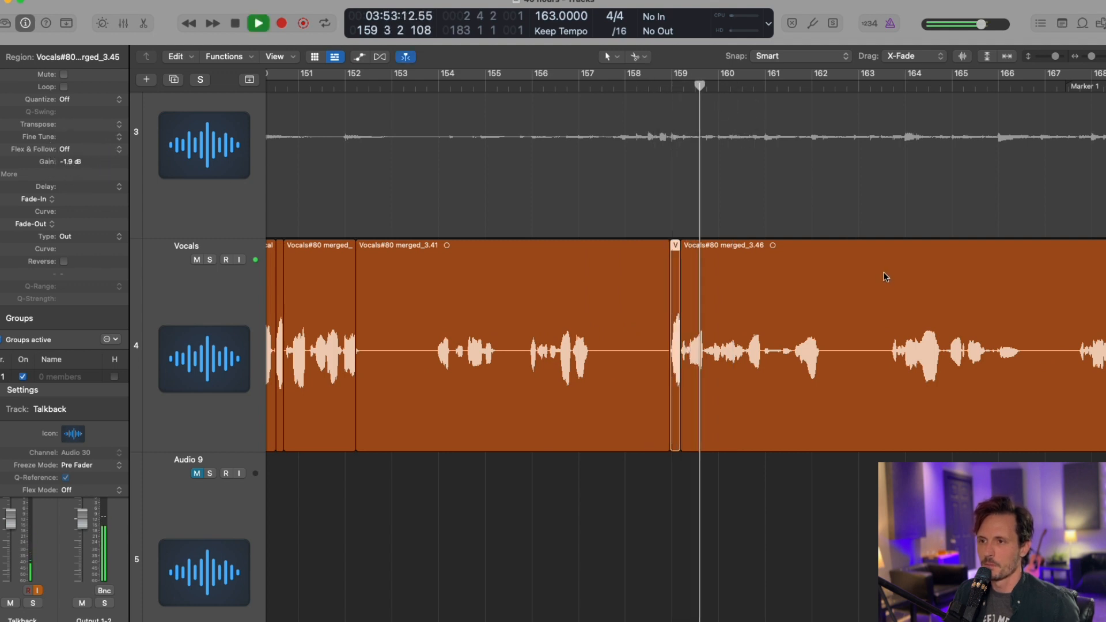
{"action": "scroll", "coordinate": [885, 277], "scroll_direction": "down", "scroll_amount": 5}
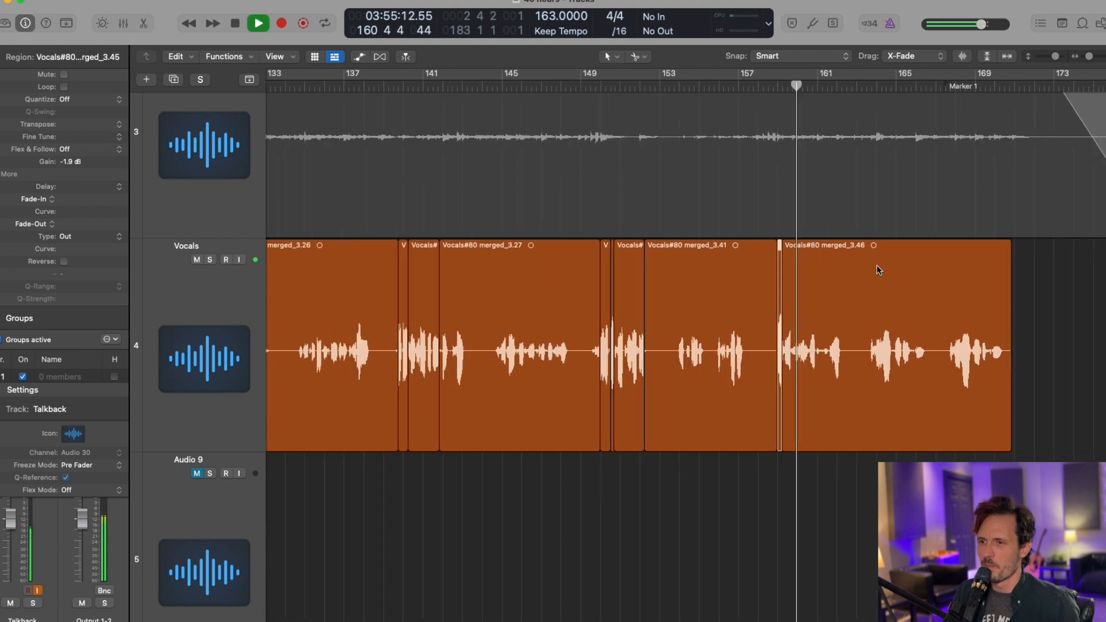
{"action": "scroll", "coordinate": [878, 269], "scroll_direction": "down", "scroll_amount": 3}
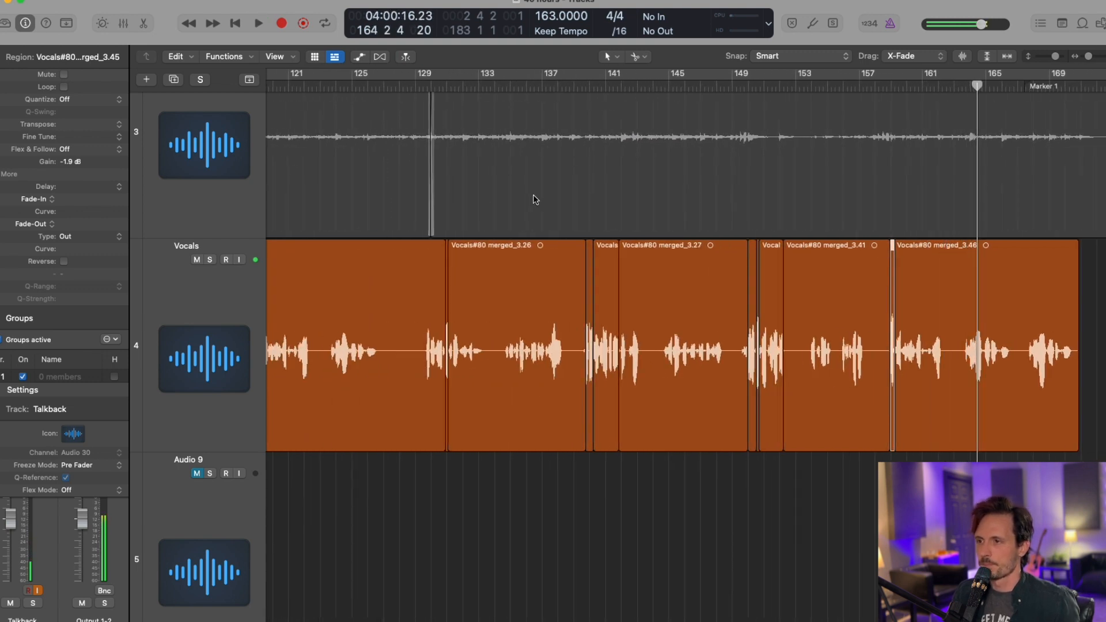
Audition the leveled Vocals regions up to bar 147 and examine the waveform between bars 147 and 150.
{"action": "left_click", "coordinate": [419, 85]}
{"action": "scroll", "coordinate": [599, 236], "scroll_direction": "up", "scroll_amount": 4}
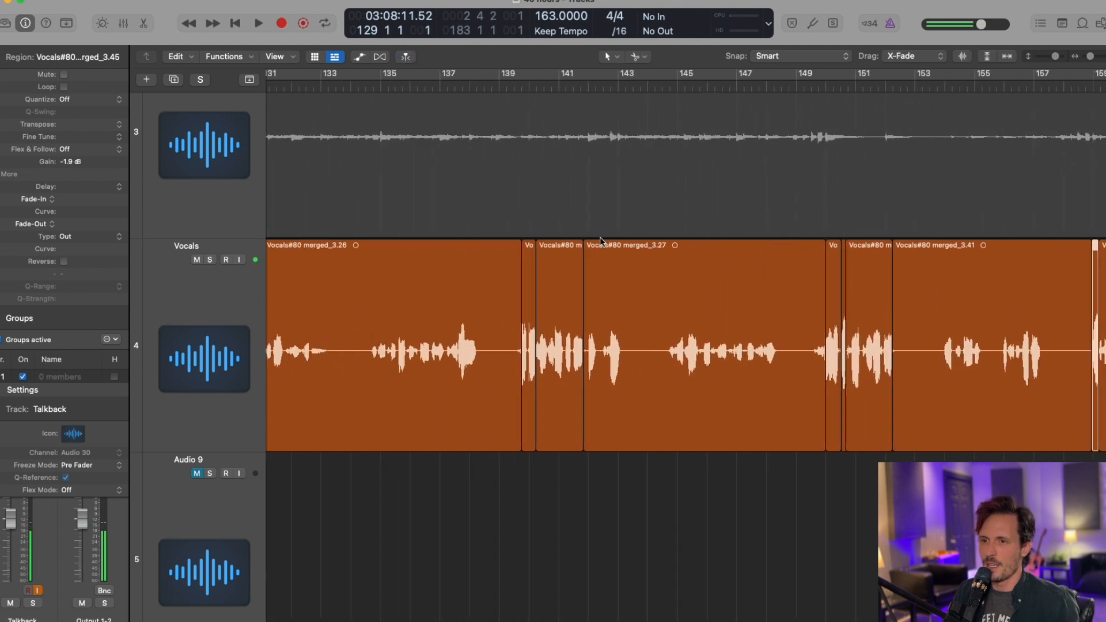
{"action": "left_click", "coordinate": [477, 82]}
{"action": "scroll", "coordinate": [655, 313], "scroll_direction": "right", "scroll_amount": 3}
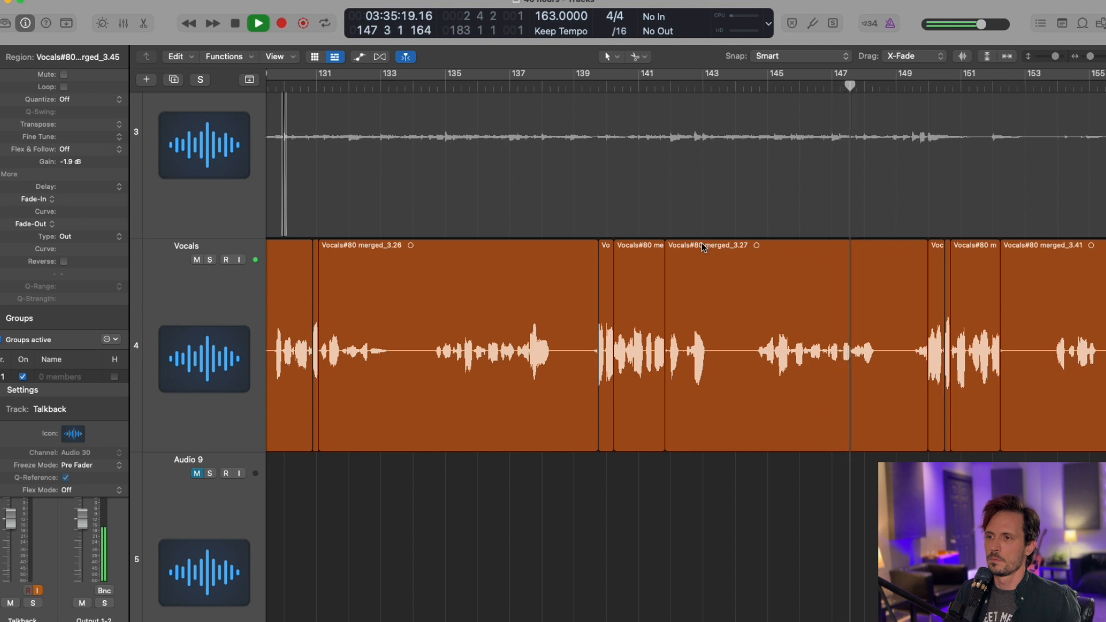
{"action": "key", "text": "space"}
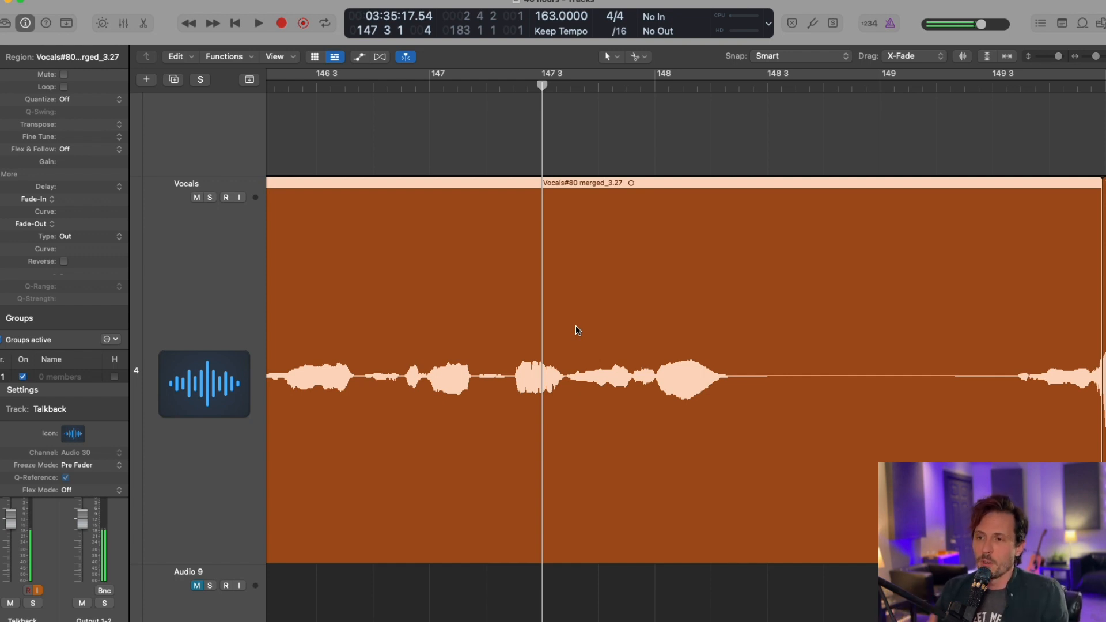
{"action": "scroll", "coordinate": [575, 331], "scroll_direction": "right", "scroll_amount": 3}
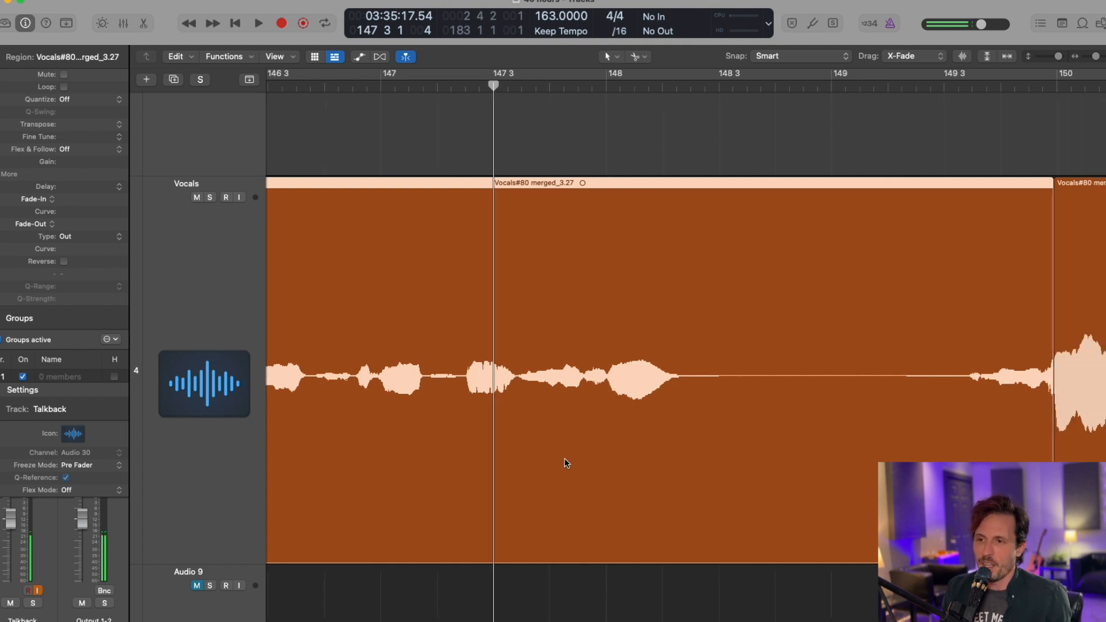
Audition the Vocals phrase from about 147 2 to 148 2 and examine its waveform.
{"action": "key", "text": "super+Down"}
{"action": "scroll", "coordinate": [562, 460], "scroll_direction": "right", "scroll_amount": 1}
{"action": "left_click", "coordinate": [447, 87]}
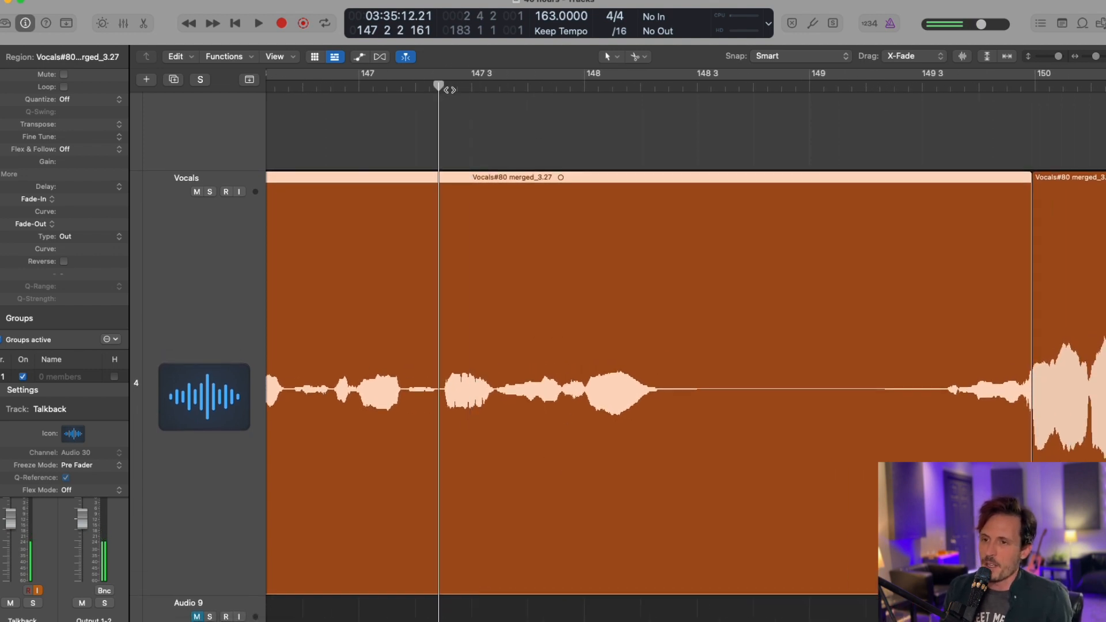
{"action": "key", "text": "space"}
{"action": "key", "text": "space"}
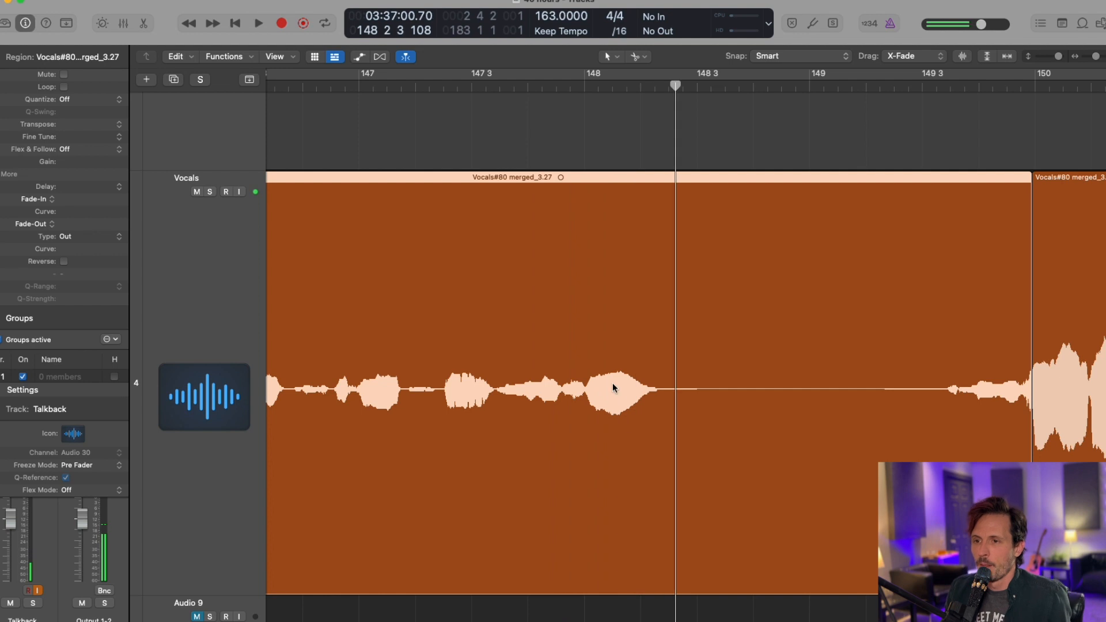
{"action": "scroll", "coordinate": [609, 404], "scroll_direction": "up", "scroll_amount": 1}
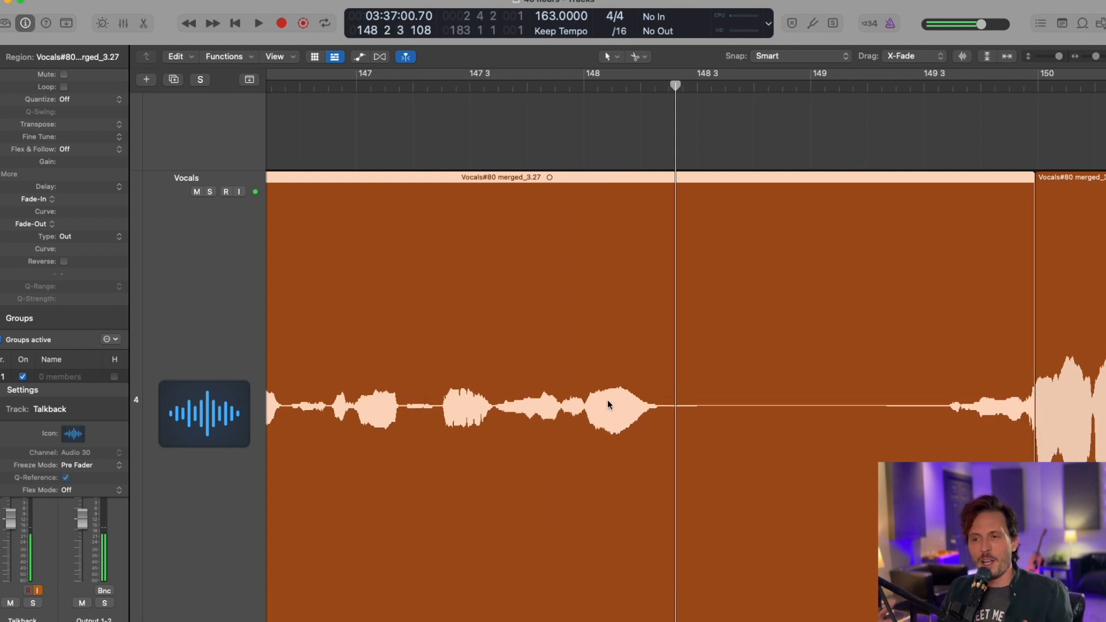
{"action": "scroll", "coordinate": [603, 402], "scroll_direction": "up", "scroll_amount": 2}
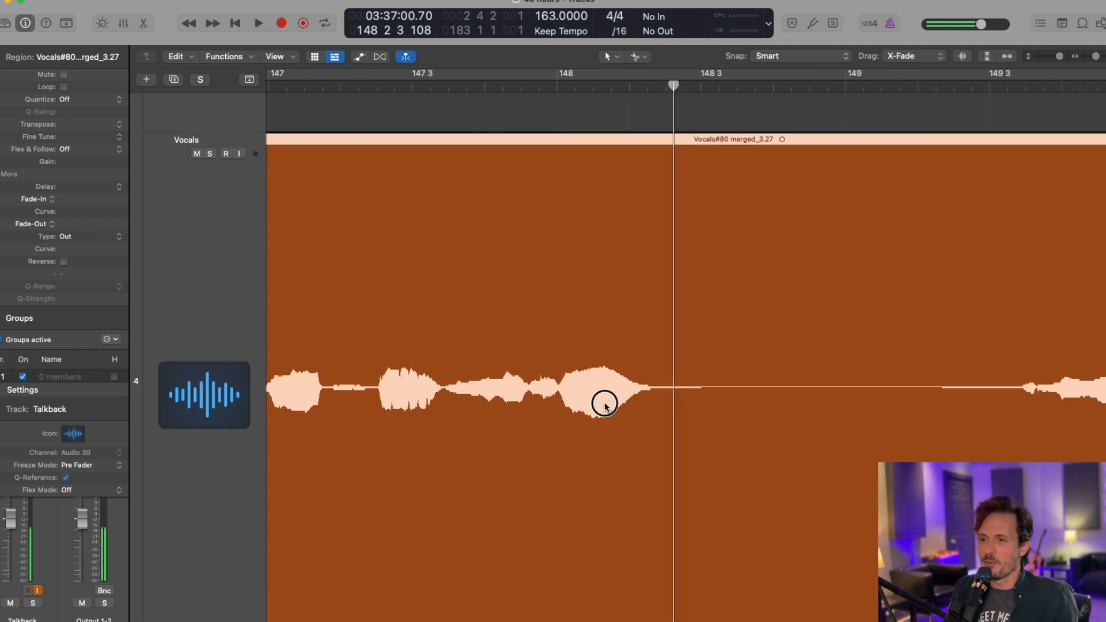
Isolate the short sound just before bar 148 by splitting the Vocals region near 147 4 3 and at about bar 148.
{"action": "left_click", "coordinate": [406, 88]}
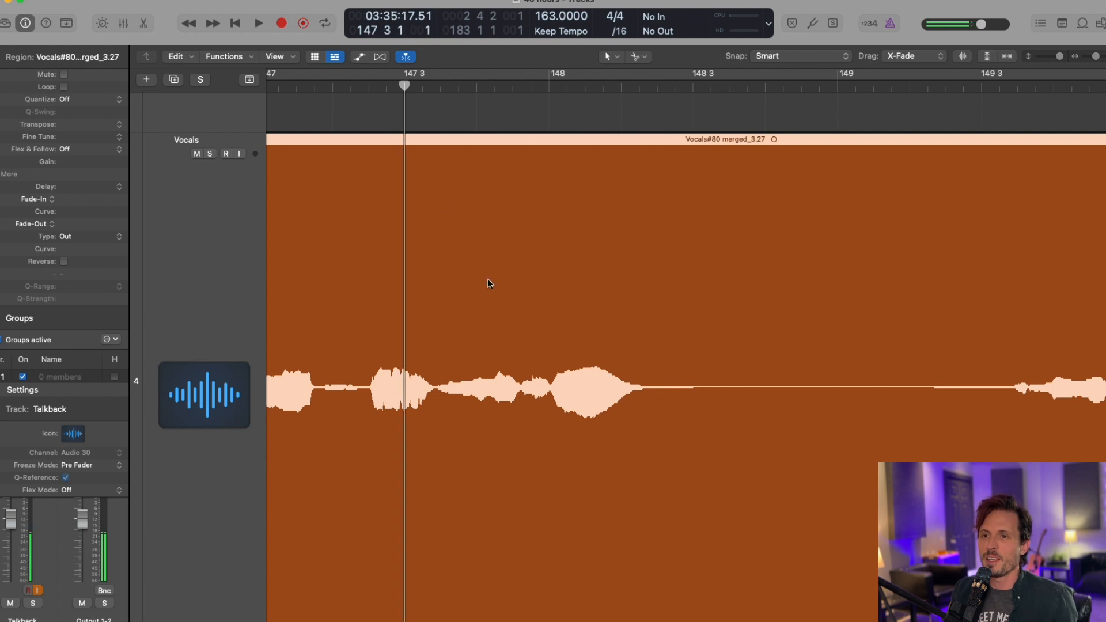
{"action": "scroll", "coordinate": [488, 282], "scroll_direction": "up", "scroll_amount": 3}
{"action": "scroll", "coordinate": [528, 321], "scroll_direction": "up", "scroll_amount": 5}
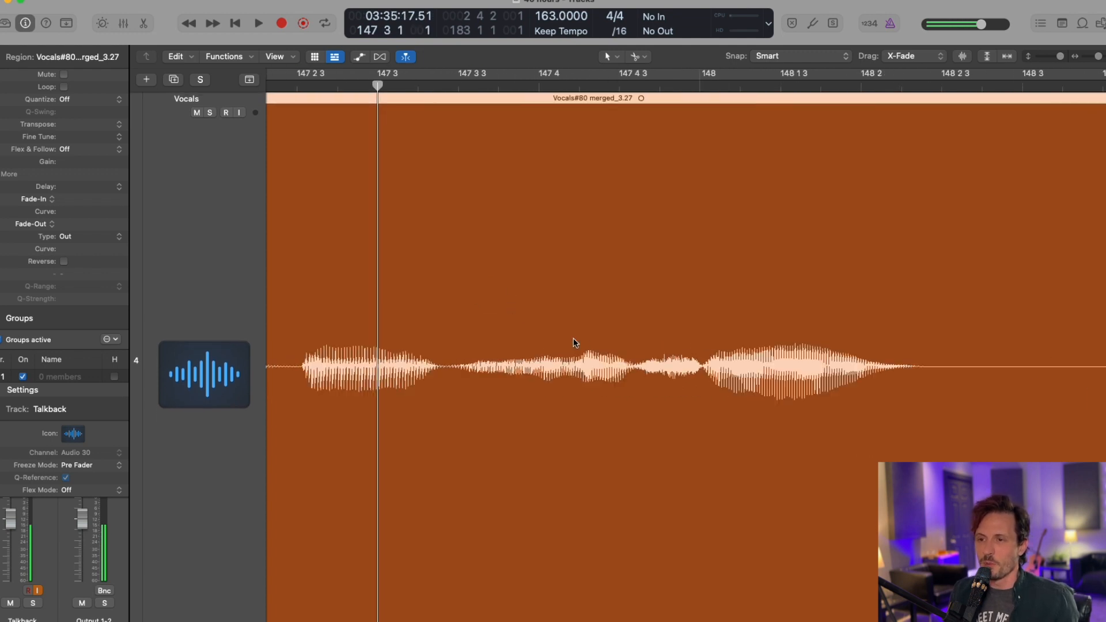
{"action": "scroll", "coordinate": [582, 361], "scroll_direction": "up", "scroll_amount": 2}
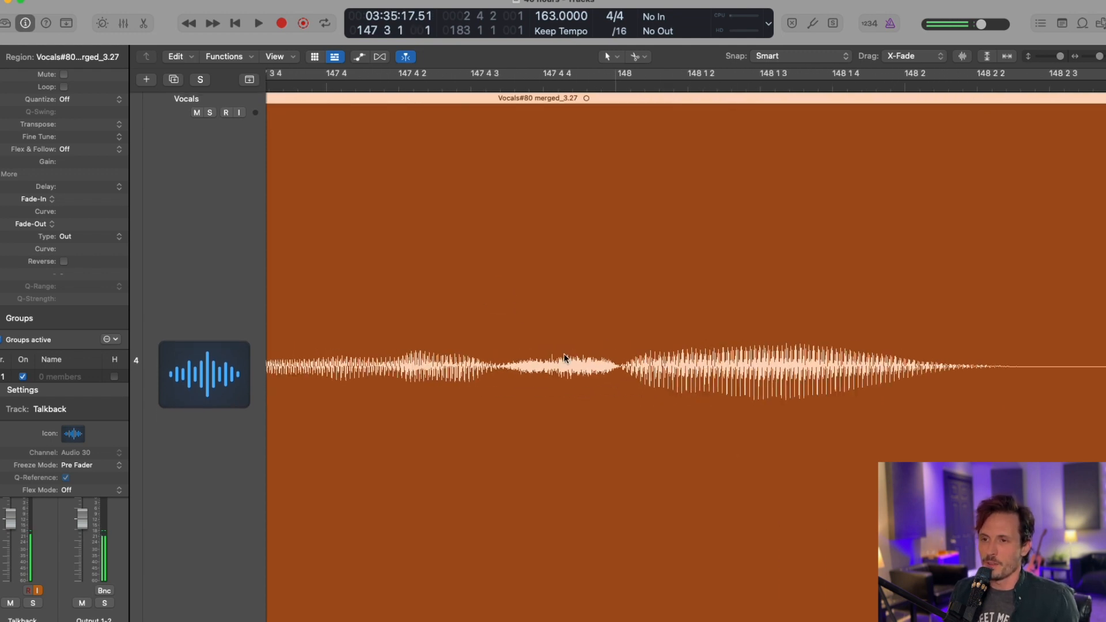
{"action": "left_click", "coordinate": [376, 85]}
{"action": "key", "text": "space"}
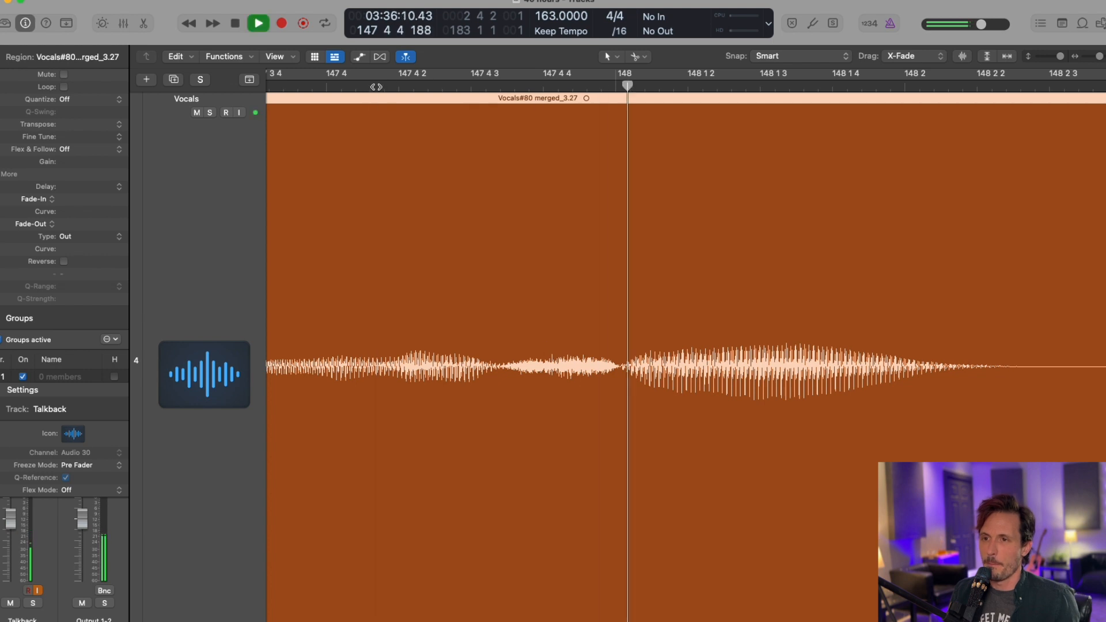
{"action": "left_click", "coordinate": [494, 383]}
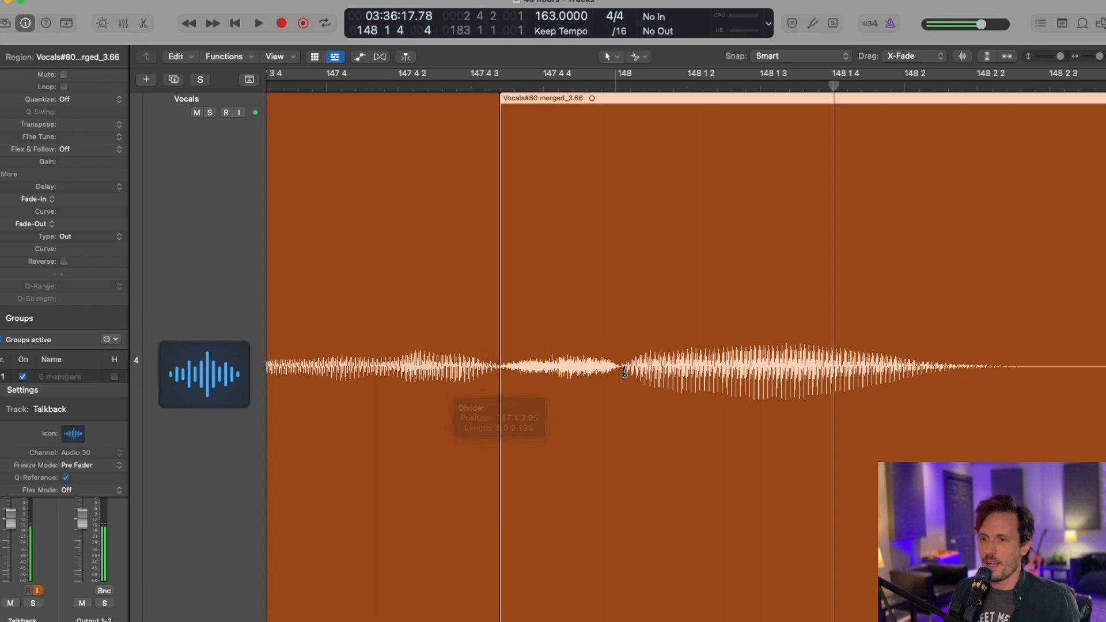
{"action": "left_click", "coordinate": [619, 435]}
{"action": "scroll", "coordinate": [565, 285], "scroll_direction": "down", "scroll_amount": 4}
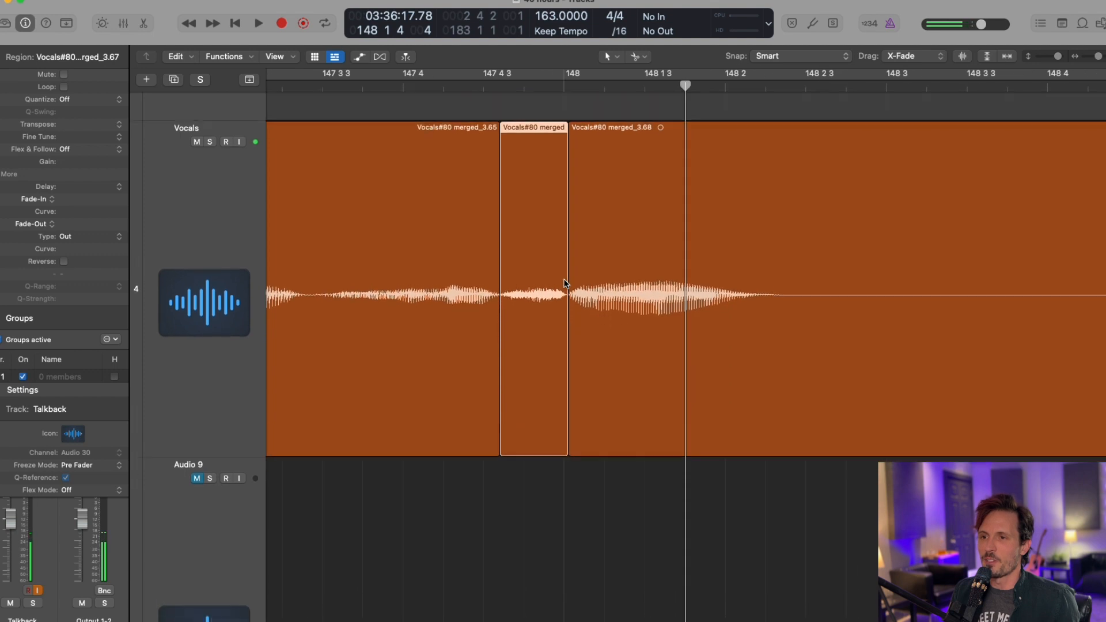
Set the isolated sound's region gain to -5.4 dB and replay it in context from about 147 2.
{"action": "left_click_drag", "start_coordinate": [80, 162], "coordinate": [81, 239]}
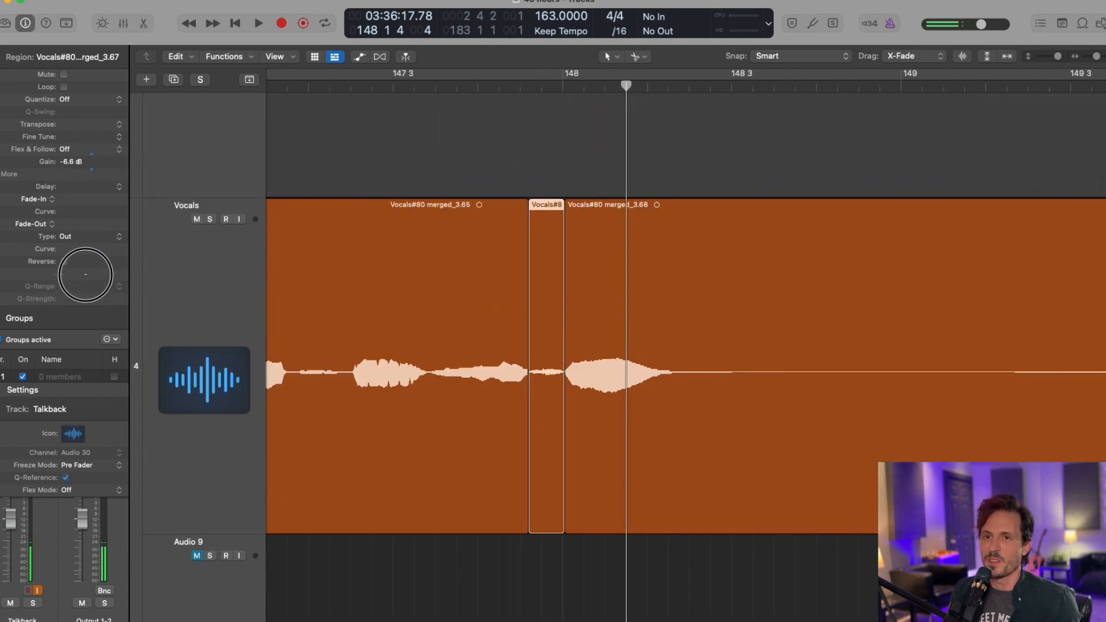
{"action": "left_click", "coordinate": [384, 85]}
{"action": "key", "text": "space"}
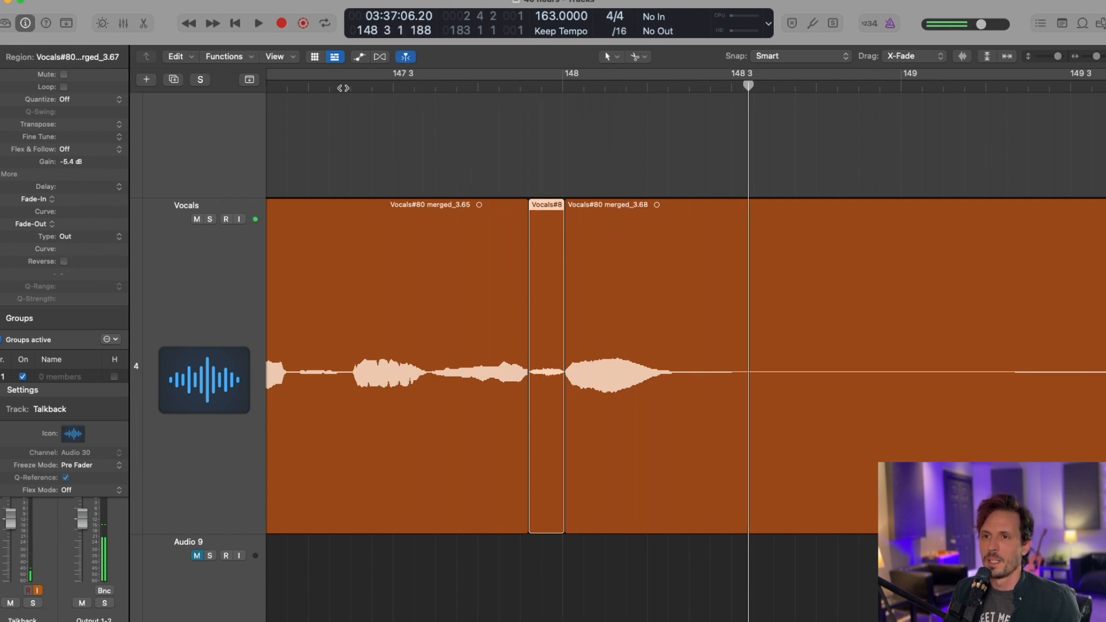
{"action": "left_click", "coordinate": [341, 86]}
{"action": "key", "text": "space"}
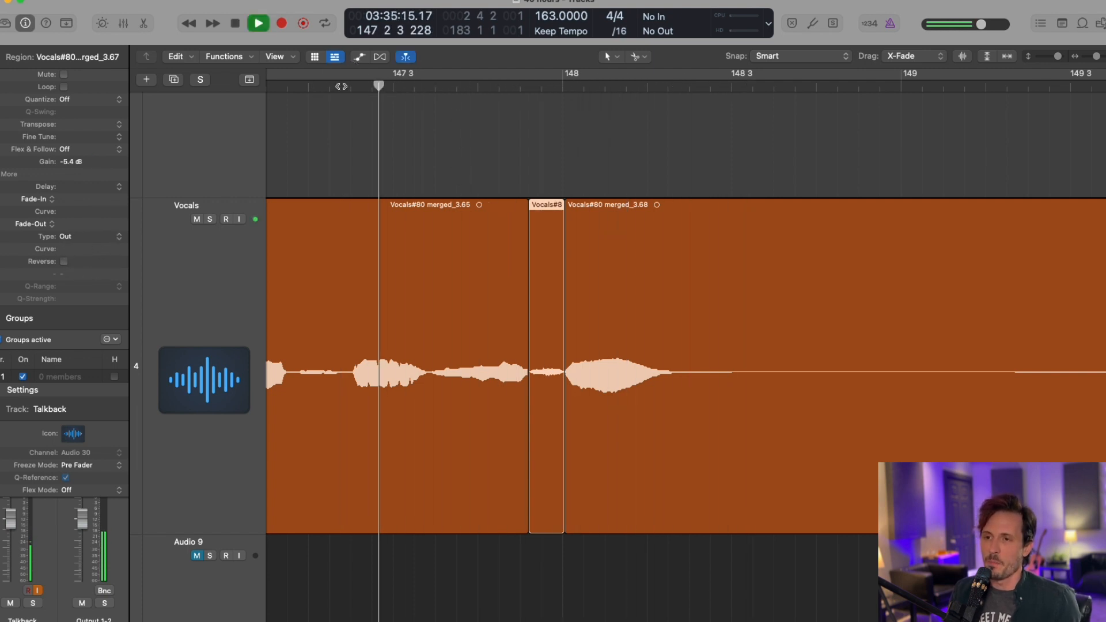
{"action": "key", "text": "space"}
{"action": "key", "text": "super+Left"}
{"action": "key", "text": "super+Left"}
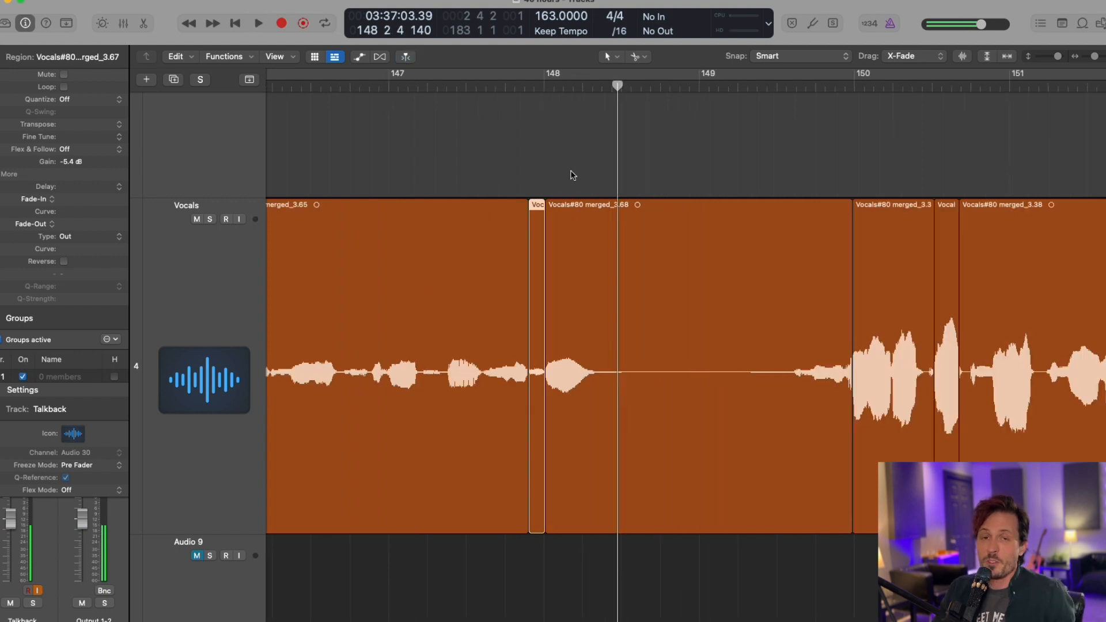